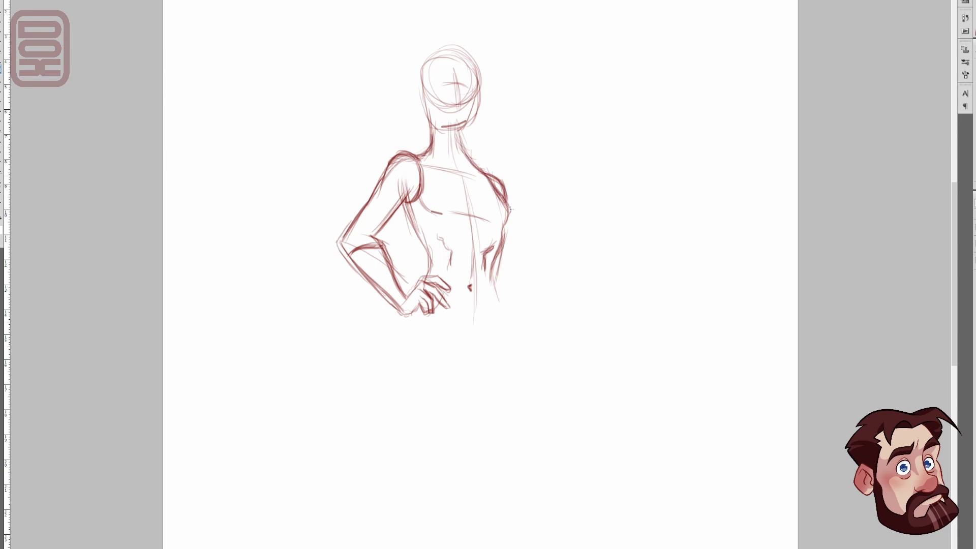
Step: Sketch the crop top's hem, the torso sides, the curve of the hip and the guide lines for the waistband
drag(405, 203, 434, 269)
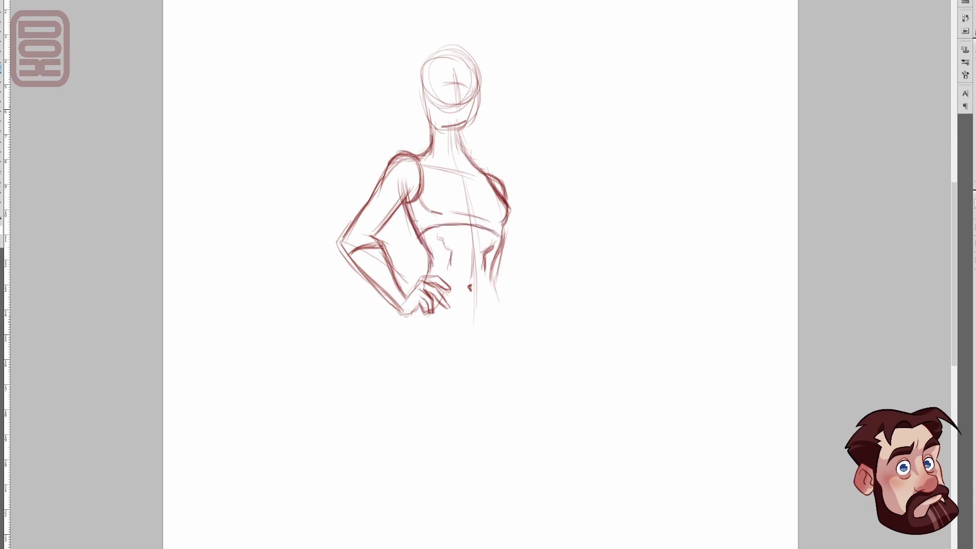
mouse_move(494, 270)
mouse_down()
mouse_move(512, 325)
mouse_move(482, 356)
mouse_up()
drag(497, 328, 438, 312)
drag(498, 321, 447, 305)
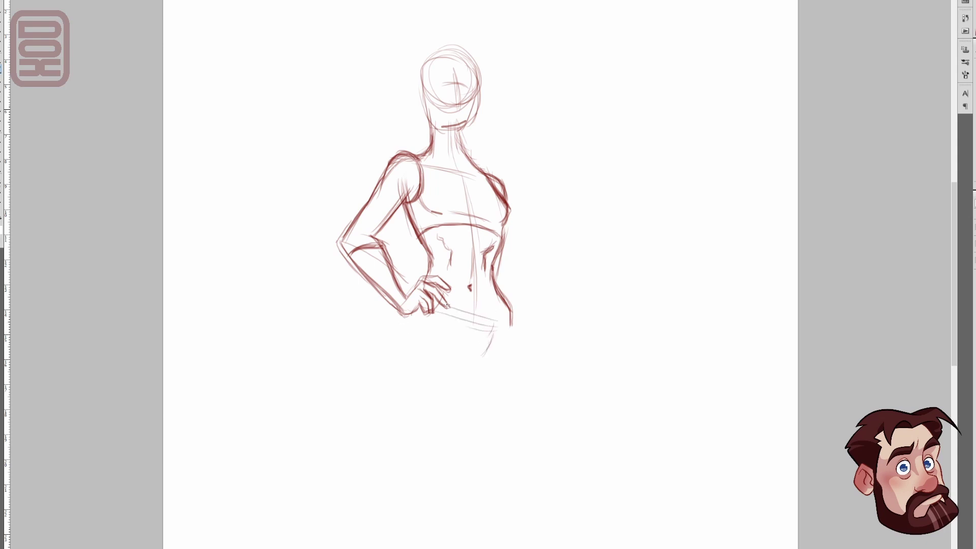
Step: Flip the figure horizontally and sketch the facial features, the jawline and the collar around the neck
click(179, 220)
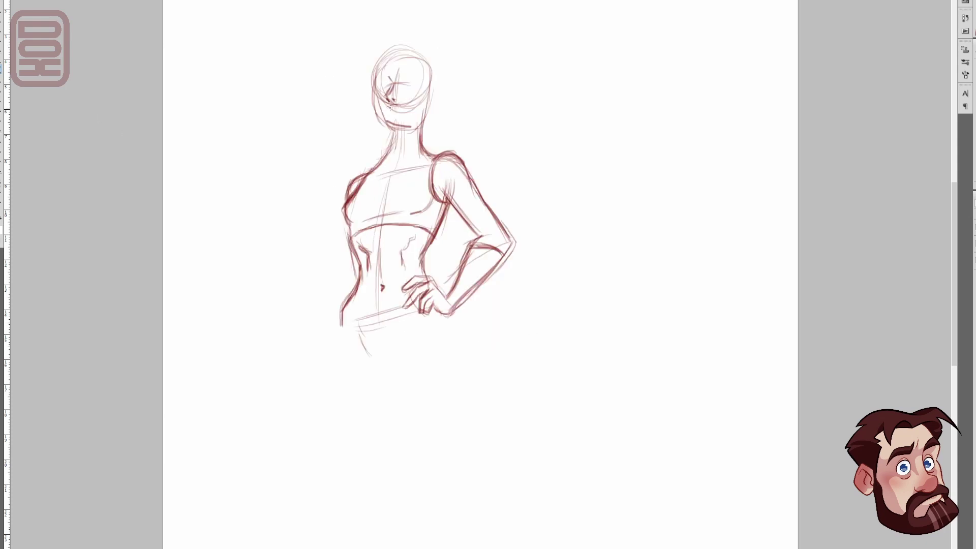
drag(373, 87, 393, 132)
mouse_move(385, 123)
mouse_down()
mouse_move(413, 131)
mouse_move(374, 168)
mouse_move(426, 143)
mouse_up()
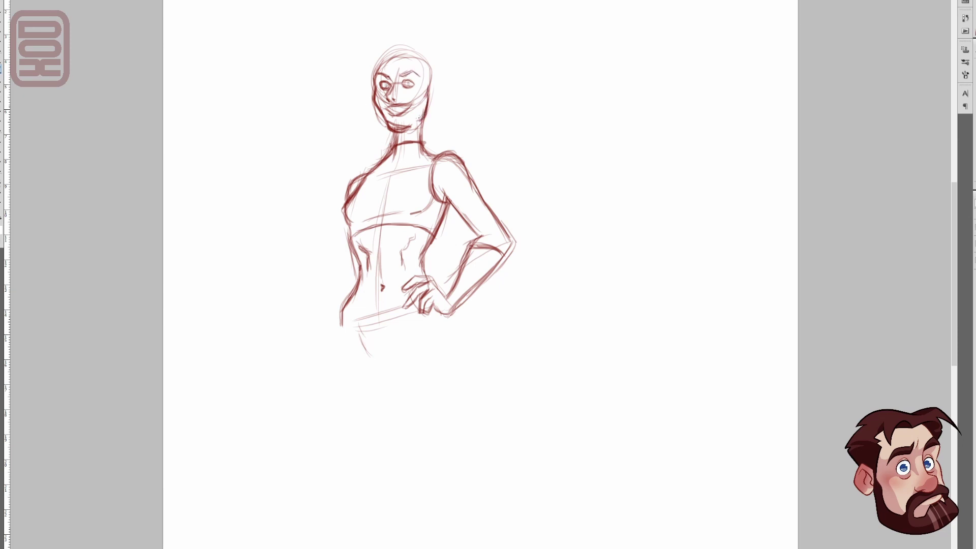
drag(392, 127, 390, 121)
drag(396, 131, 392, 148)
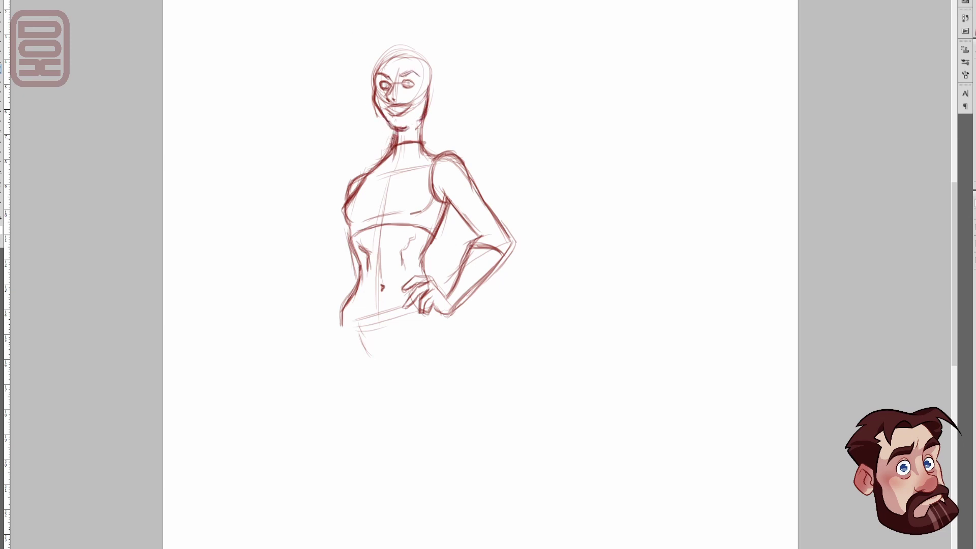
Step: Sketch a parted hairline, two curved horns on the head and a chin-length haircut around the face
mouse_move(395, 62)
mouse_down()
mouse_move(429, 83)
mouse_move(373, 85)
mouse_move(368, 20)
mouse_move(382, 56)
mouse_move(423, 9)
mouse_move(420, 55)
mouse_up()
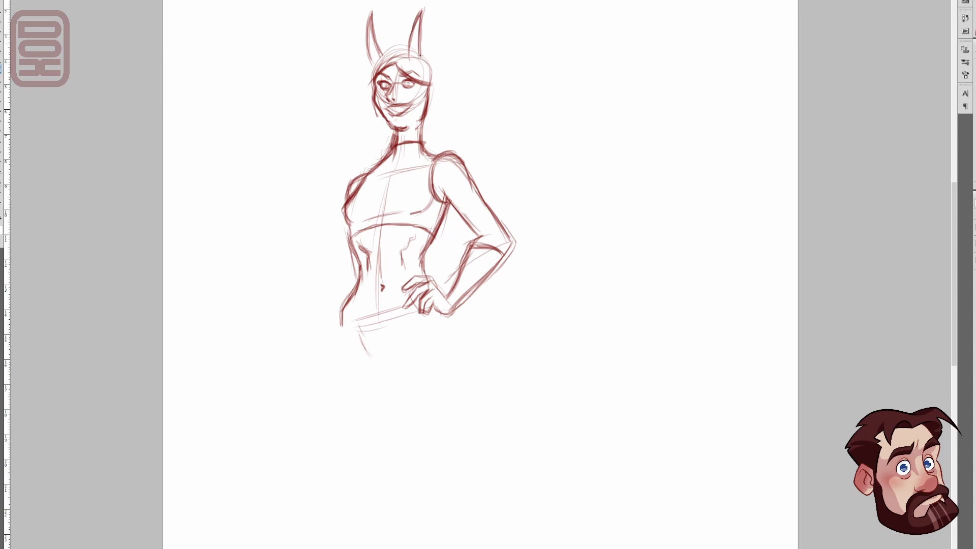
drag(422, 12, 421, 63)
mouse_move(421, 12)
mouse_down()
mouse_move(410, 54)
mouse_move(352, 93)
mouse_move(351, 106)
mouse_up()
mouse_move(362, 82)
mouse_down()
mouse_move(351, 108)
mouse_move(362, 125)
mouse_up()
drag(365, 94, 388, 130)
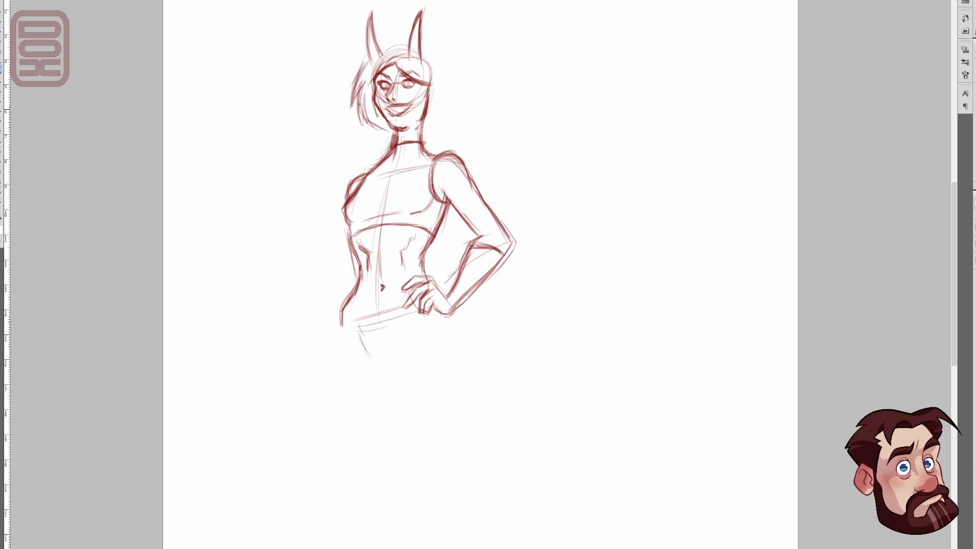
mouse_move(363, 61)
mouse_down()
mouse_move(423, 54)
mouse_move(450, 89)
mouse_move(448, 125)
mouse_up()
drag(419, 76, 439, 118)
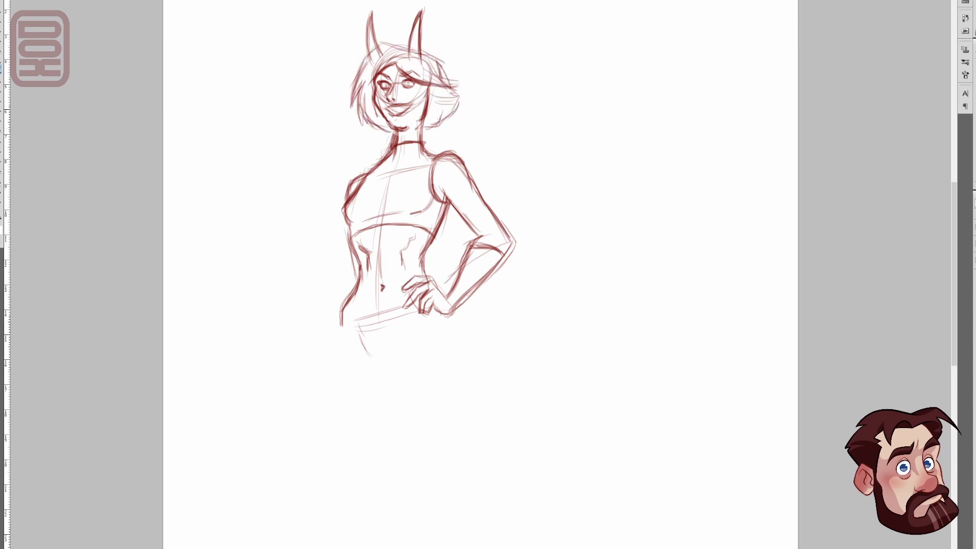
Step: Erase the construction lines across the chest and the centre of the crop top
key(e)
mouse_move(399, 215)
mouse_down()
mouse_move(365, 219)
mouse_move(399, 158)
mouse_up()
drag(396, 173, 425, 169)
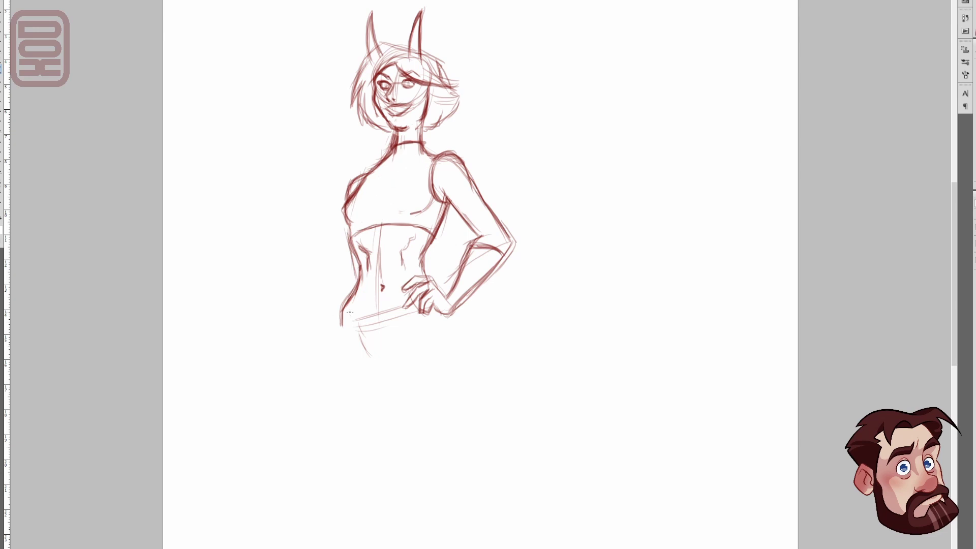
Step: Sketch a slanted belt with a rectangular buckle across the hips
mouse_move(339, 328)
mouse_down()
mouse_move(417, 305)
mouse_move(430, 316)
mouse_move(331, 343)
mouse_up()
mouse_move(369, 319)
mouse_down()
mouse_move(391, 309)
mouse_move(394, 320)
mouse_up()
mouse_move(376, 316)
mouse_down()
mouse_move(372, 327)
mouse_move(390, 311)
mouse_up()
drag(371, 331, 394, 322)
drag(374, 320, 386, 326)
Step: Select the head with its horns and hair, shift it slightly down toward the neck, and deselect it
key(l)
mouse_move(351, 11)
mouse_down()
mouse_move(386, 138)
mouse_move(357, 6)
mouse_up()
key(v)
drag(406, 76, 405, 83)
key(ctrl+d)
key(b)
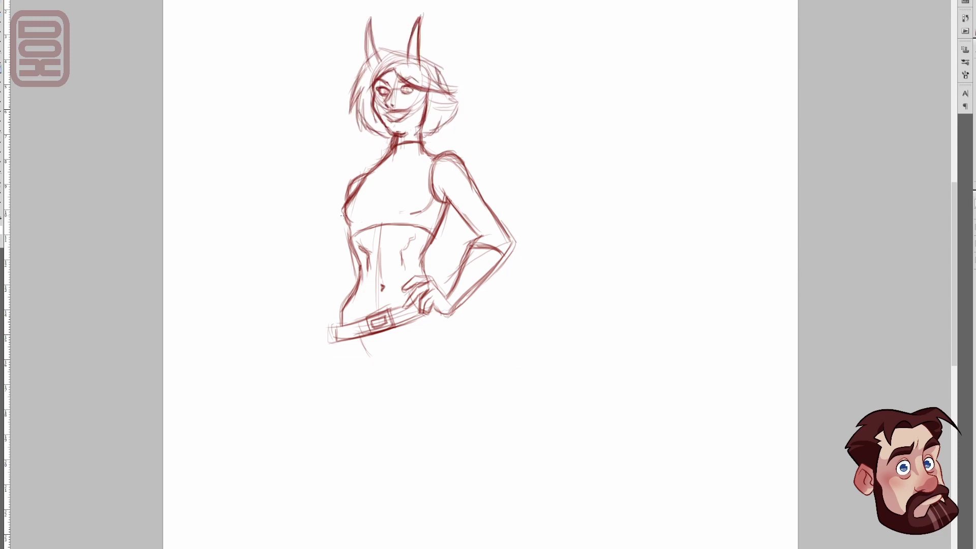
Step: Move the figure closer to the canvas's top centre and sketch the outer lines of both legs below the belt
key(ctrl+minus)
key(v)
drag(437, 229, 458, 195)
key(b)
drag(403, 288, 387, 413)
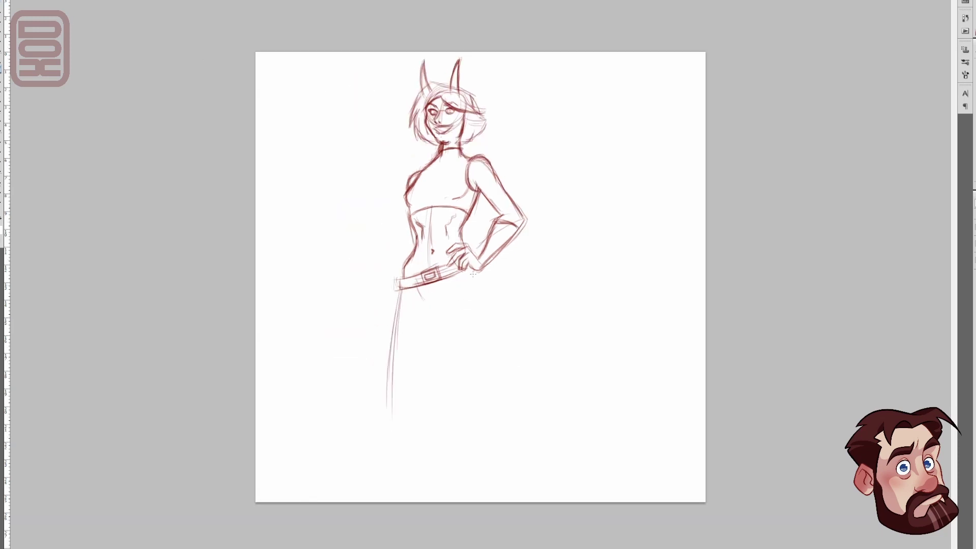
drag(472, 261, 504, 414)
drag(494, 356, 502, 437)
Step: Sketch the straps hanging from the belt, the outer line of the lowered arm and the inner leg lines
mouse_move(440, 280)
mouse_down()
mouse_move(502, 333)
mouse_move(498, 319)
mouse_up()
drag(422, 294, 387, 340)
drag(409, 211, 385, 330)
drag(434, 308, 437, 454)
drag(436, 312, 450, 454)
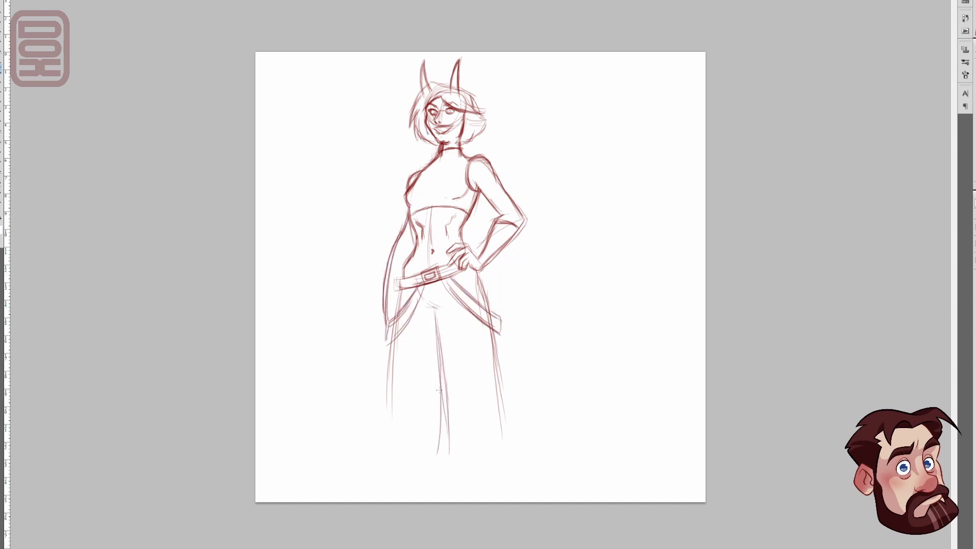
Step: Clean up the guide line on the abdomen and reinforce the hip line below the hand
key(e)
drag(429, 262, 431, 214)
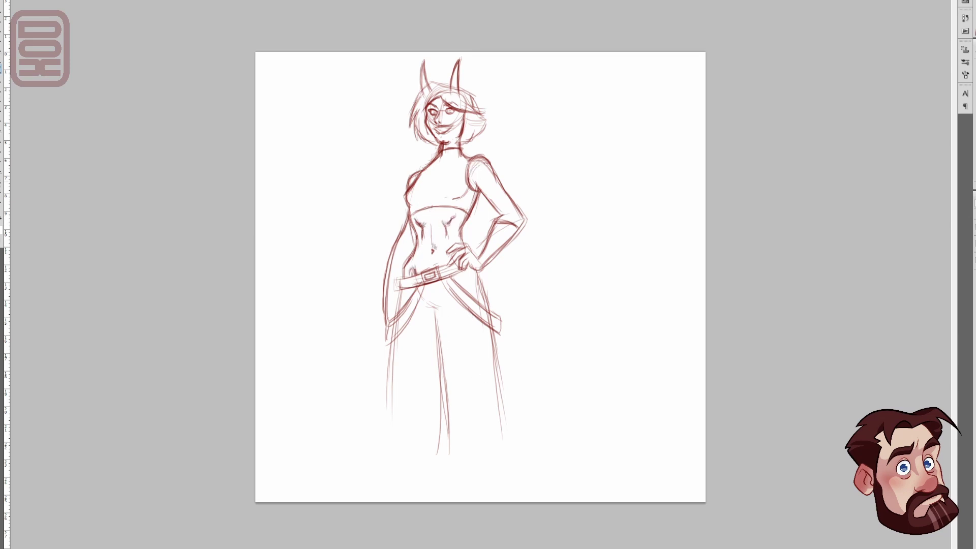
drag(478, 269, 491, 311)
Step: Erase the old eyes and redraw them as round eyes with vertical pupils and dark upper lashes
scroll(408, 79, up, 4)
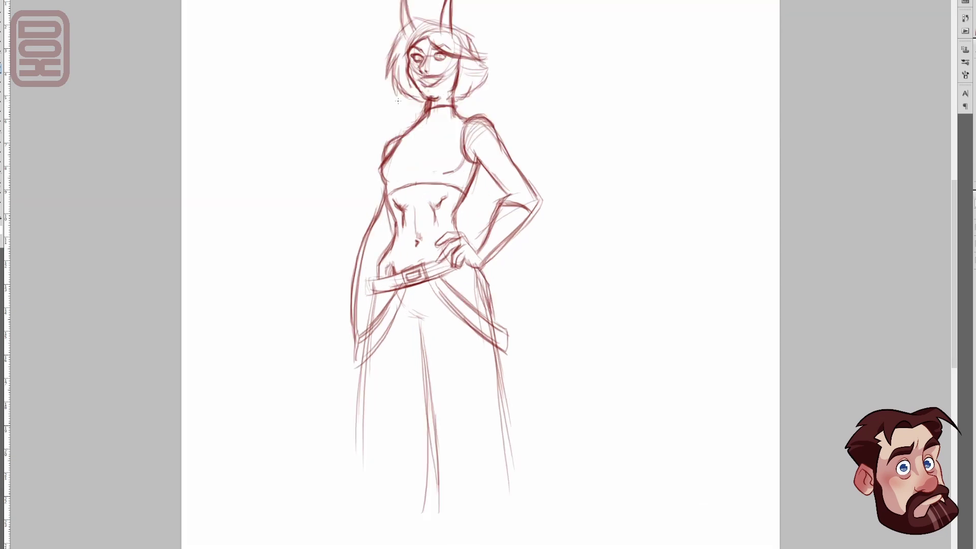
scroll(429, 168, up, 3)
mouse_move(432, 188)
mouse_down()
mouse_move(434, 229)
mouse_move(463, 214)
mouse_move(462, 189)
mouse_move(502, 216)
mouse_move(544, 227)
mouse_up()
drag(500, 191, 564, 228)
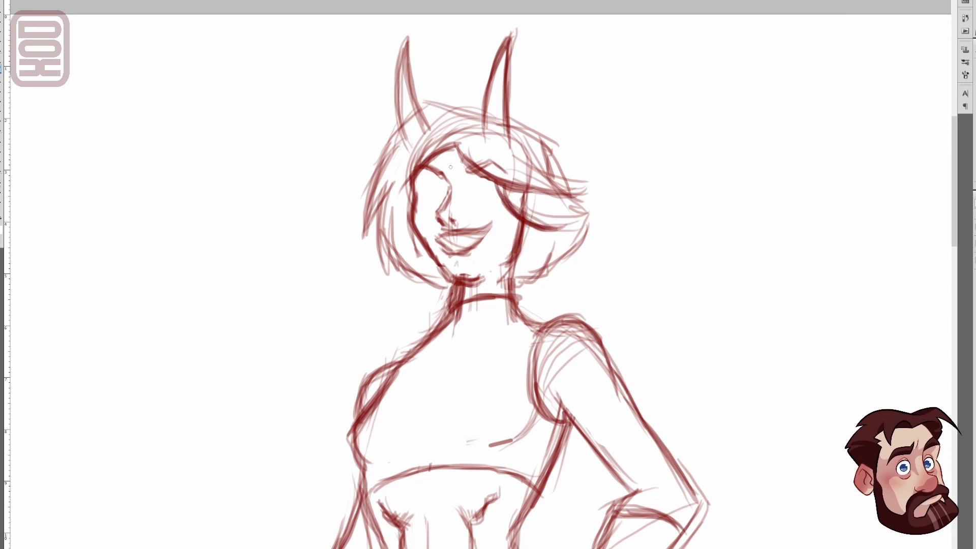
mouse_move(425, 189)
mouse_down()
mouse_move(429, 206)
mouse_move(443, 189)
mouse_up()
mouse_move(470, 182)
mouse_down()
mouse_move(486, 197)
mouse_move(476, 200)
mouse_up()
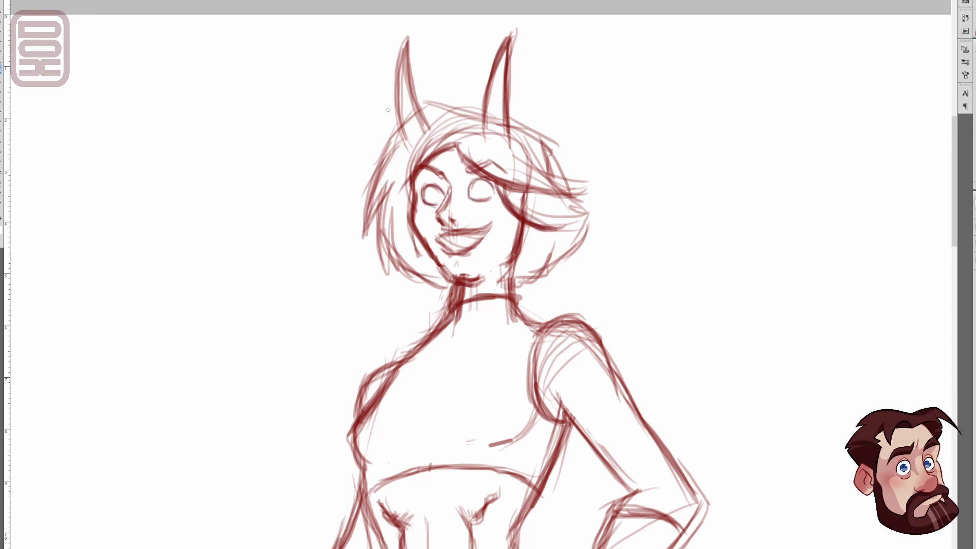
drag(420, 188, 496, 192)
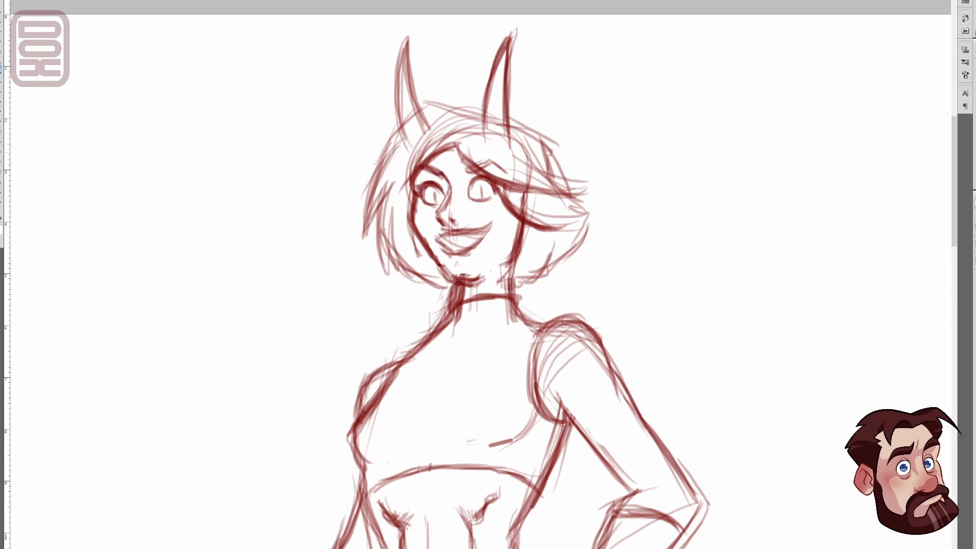
Step: Detail the face with an open toothy grin, vertical marks below both eyes and a small earring
mouse_move(451, 194)
mouse_down()
mouse_move(445, 214)
mouse_move(427, 213)
mouse_move(440, 226)
mouse_move(427, 209)
mouse_move(451, 238)
mouse_move(435, 236)
mouse_move(492, 225)
mouse_up()
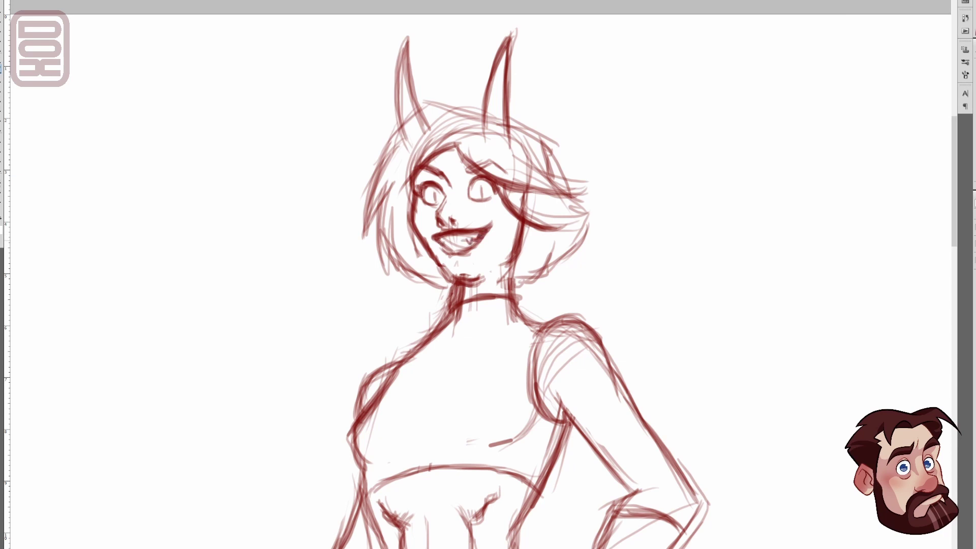
mouse_move(440, 241)
mouse_down()
mouse_move(463, 258)
mouse_move(489, 232)
mouse_up()
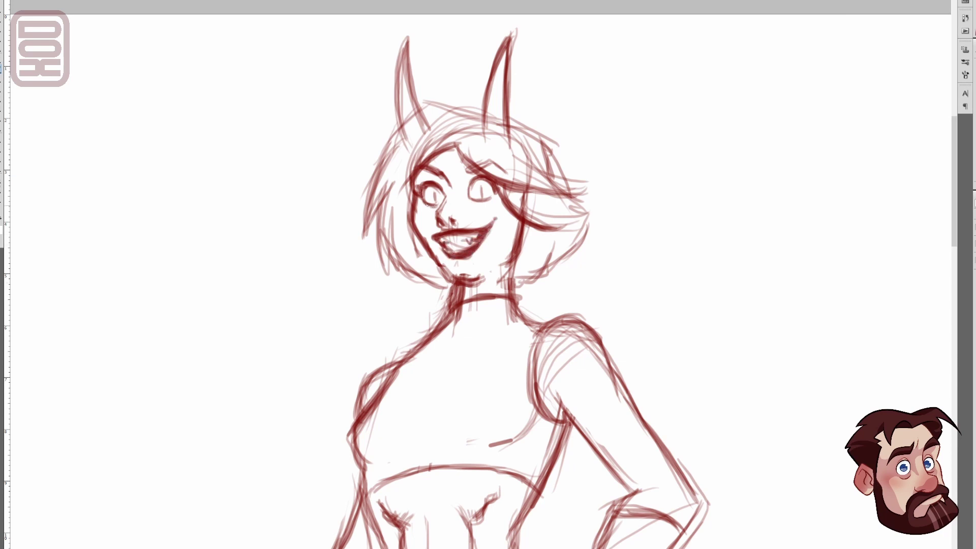
mouse_move(420, 186)
mouse_down()
mouse_move(442, 182)
mouse_move(432, 228)
mouse_up()
drag(483, 199, 485, 220)
mouse_move(510, 263)
mouse_down()
mouse_move(517, 234)
mouse_move(512, 301)
mouse_up()
drag(521, 232, 529, 228)
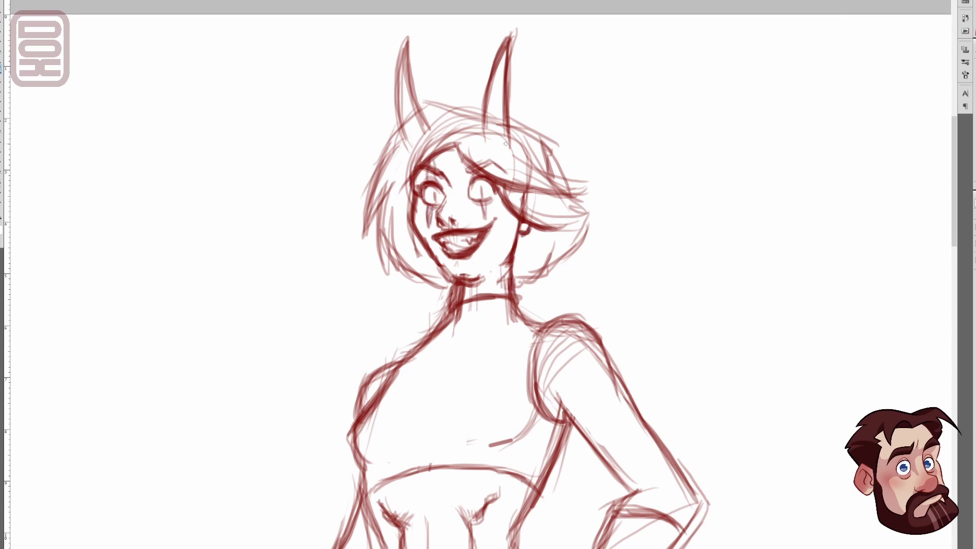
Step: Erase the hair lines that cross the bases of the two horns
scroll(498, 138, up, 1)
drag(399, 120, 408, 106)
mouse_move(489, 113)
mouse_down()
mouse_move(489, 134)
mouse_move(503, 140)
mouse_up()
mouse_move(507, 173)
mouse_down()
mouse_move(483, 162)
mouse_move(506, 175)
mouse_up()
Step: Draw the closed bases of both horns and define the hairline between them
key(b)
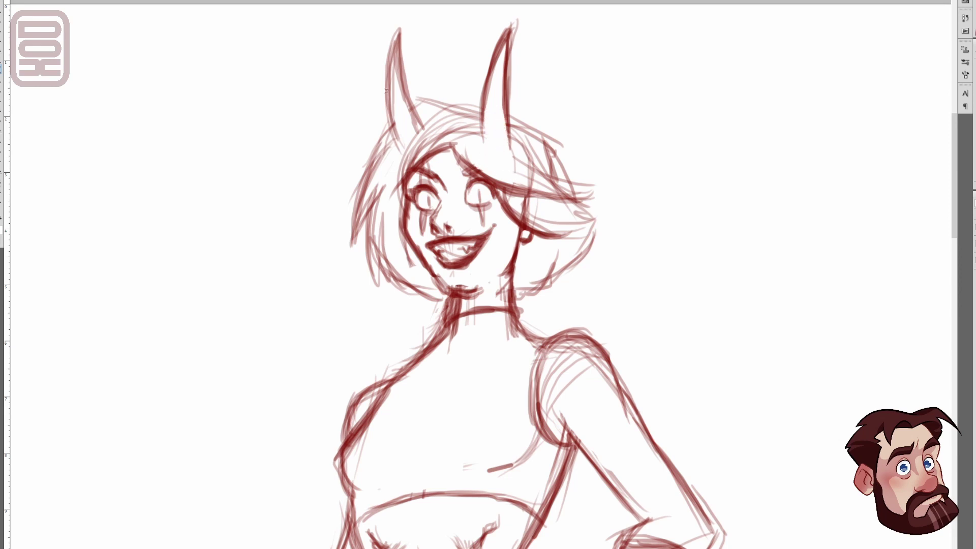
drag(393, 153, 430, 121)
mouse_move(398, 145)
mouse_down()
mouse_move(431, 120)
mouse_move(549, 175)
mouse_up()
drag(486, 134, 542, 172)
Step: Erase the overlapping hair lines around the horns and add light collarbone strokes below the neck
key(e)
drag(400, 172, 429, 130)
mouse_move(428, 130)
mouse_down()
mouse_move(478, 130)
mouse_move(438, 120)
mouse_up()
drag(515, 165, 544, 186)
drag(496, 355, 447, 373)
Step: Try to reinforce the outer hair outline on both sides of the head
scroll(420, 293, down, 5)
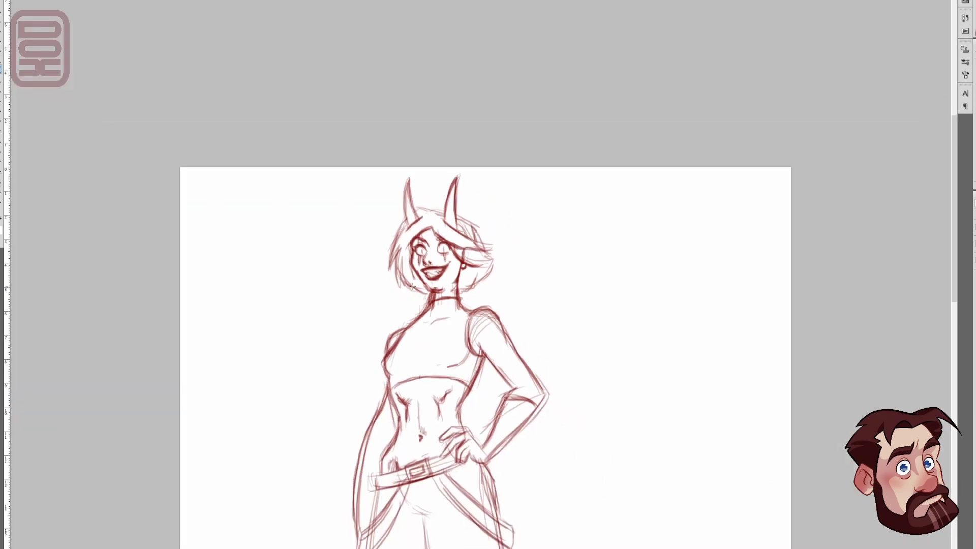
drag(408, 45, 395, 93)
drag(410, 44, 396, 78)
drag(415, 43, 474, 58)
drag(458, 50, 478, 77)
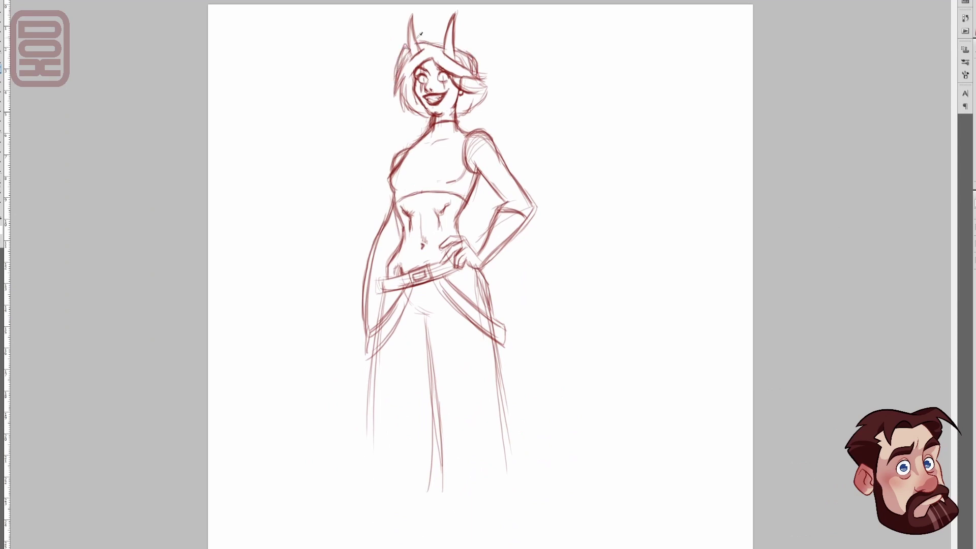
Step: Erase the outer hair from around the head, leaving the face, the hairline and the horns
mouse_move(402, 46)
mouse_down()
mouse_move(407, 109)
mouse_move(426, 117)
mouse_up()
mouse_move(428, 38)
mouse_down()
mouse_move(421, 50)
mouse_move(442, 47)
mouse_up()
mouse_move(460, 52)
mouse_down()
mouse_move(475, 76)
mouse_move(452, 69)
mouse_up()
mouse_move(476, 61)
mouse_down()
mouse_move(483, 102)
mouse_move(467, 113)
mouse_up()
scroll(336, 242, up, 3)
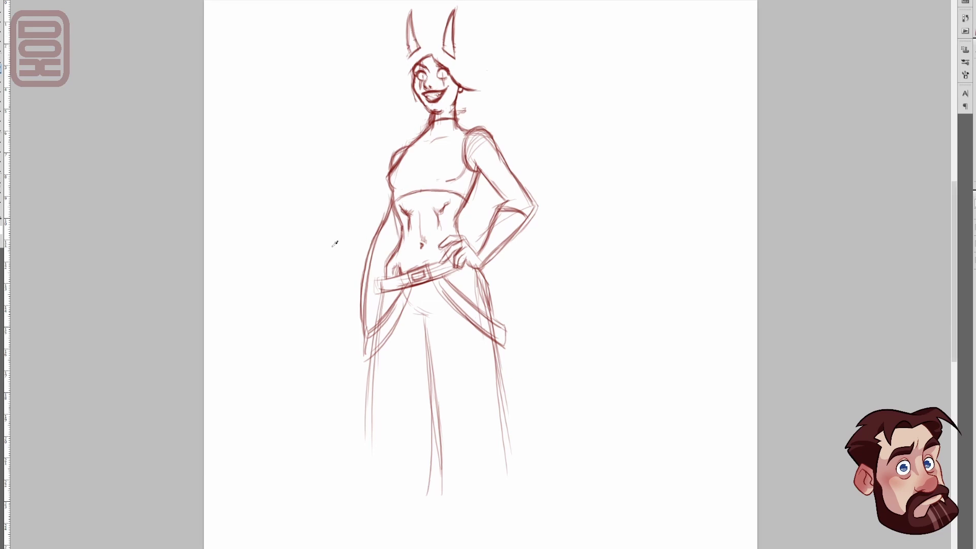
Step: Rework the eyebrows above both eyes
scroll(460, 148, up, 2)
drag(496, 196, 466, 189)
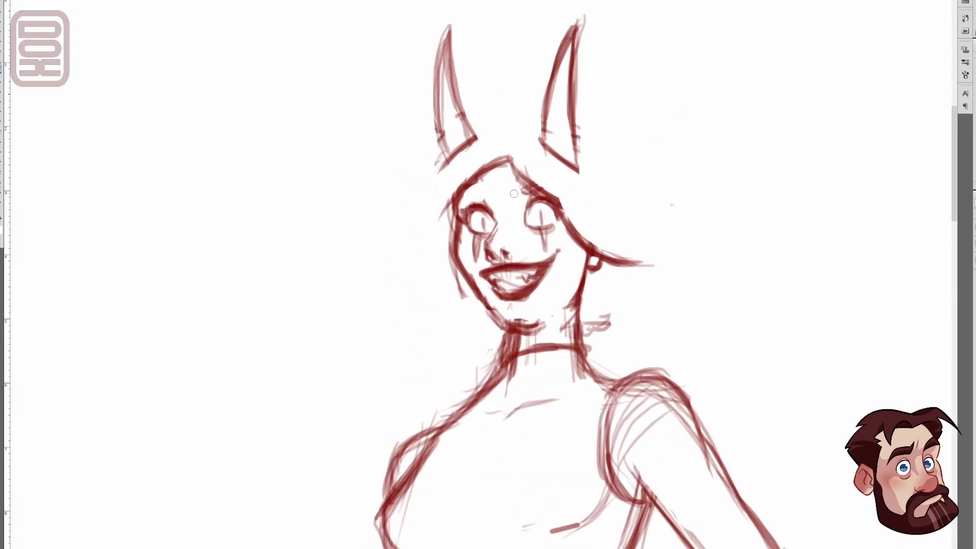
mouse_move(536, 199)
mouse_down()
mouse_move(516, 175)
mouse_move(534, 190)
mouse_up()
scroll(445, 221, down, 5)
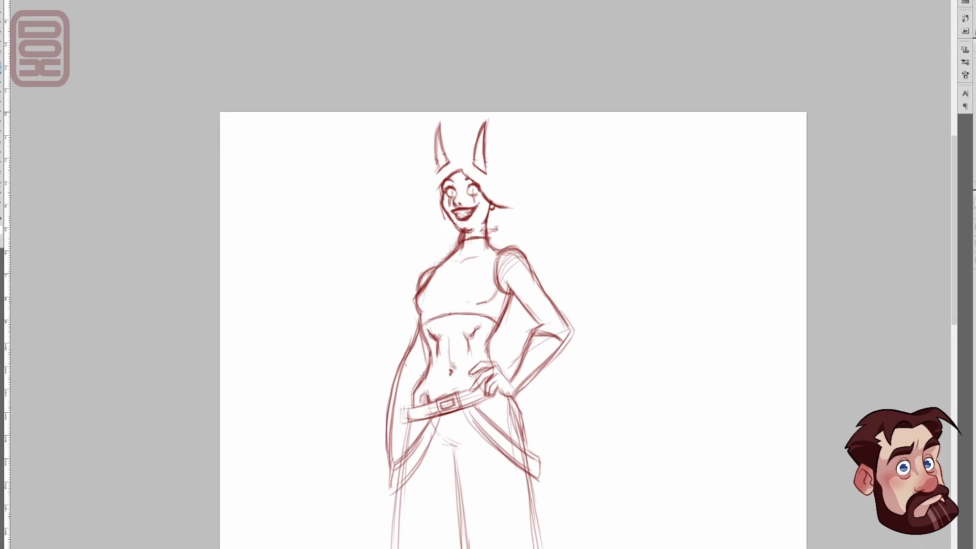
drag(406, 365, 425, 375)
mouse_move(400, 367)
mouse_down()
mouse_move(394, 469)
mouse_move(421, 356)
mouse_move(413, 405)
mouse_up()
key(ctrl+alt+z)
key(ctrl+alt+z)
Step: Erase the lowered arm beside the torso and redraw the inner edge of the bent arm's forearm
key(e)
key(b)
drag(542, 326, 513, 379)
mouse_move(543, 326)
mouse_down()
mouse_move(511, 364)
mouse_move(510, 400)
mouse_up()
key(e)
scroll(464, 262, right, 1)
Step: Select the bent arm with the lasso and warp it to reshape the elbow slightly
key(l)
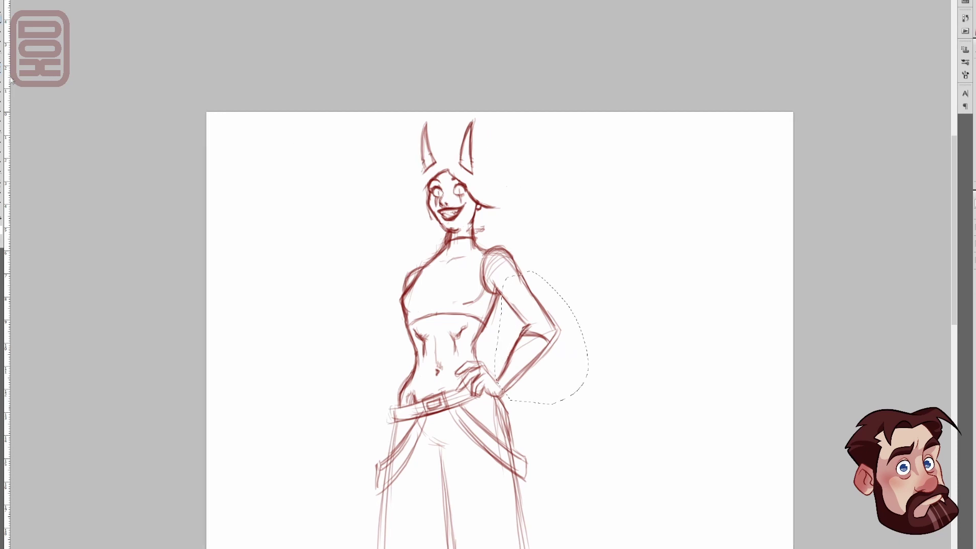
key(ctrl+t)
drag(541, 313, 539, 307)
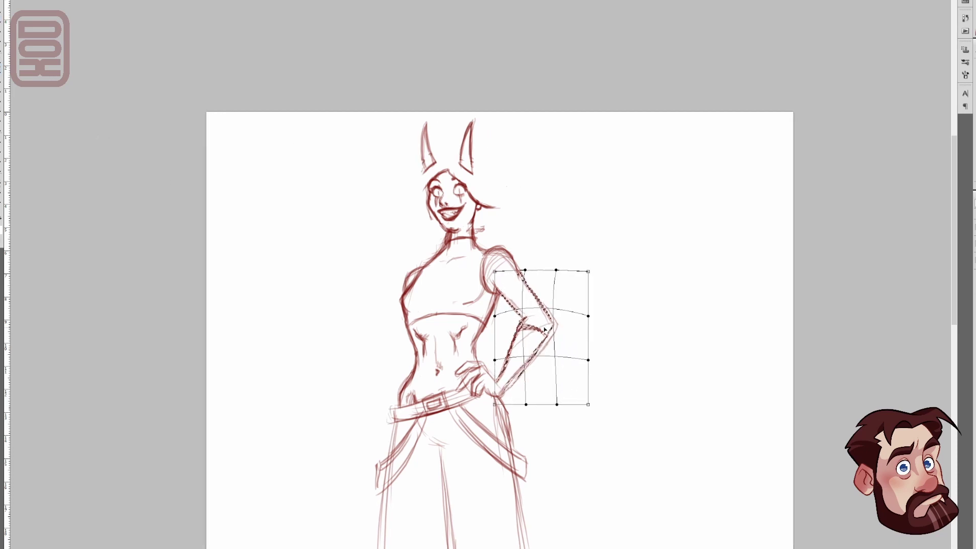
key(Return)
Step: Flip the figure horizontally and sketch a raised forearm with an open, gesturing hand beside the torso
key(ctrl+shift+h)
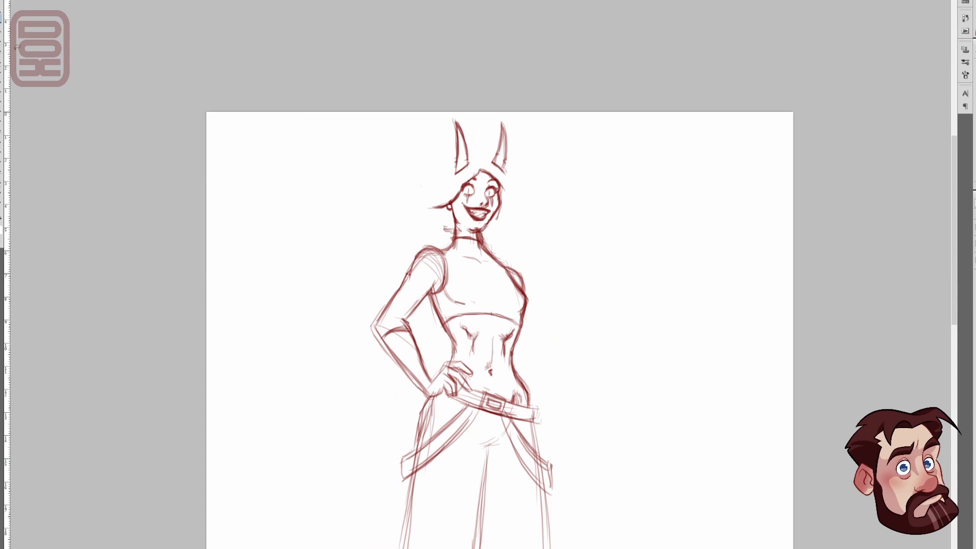
mouse_move(518, 338)
mouse_down()
mouse_move(559, 311)
mouse_move(523, 369)
mouse_up()
drag(555, 300, 561, 294)
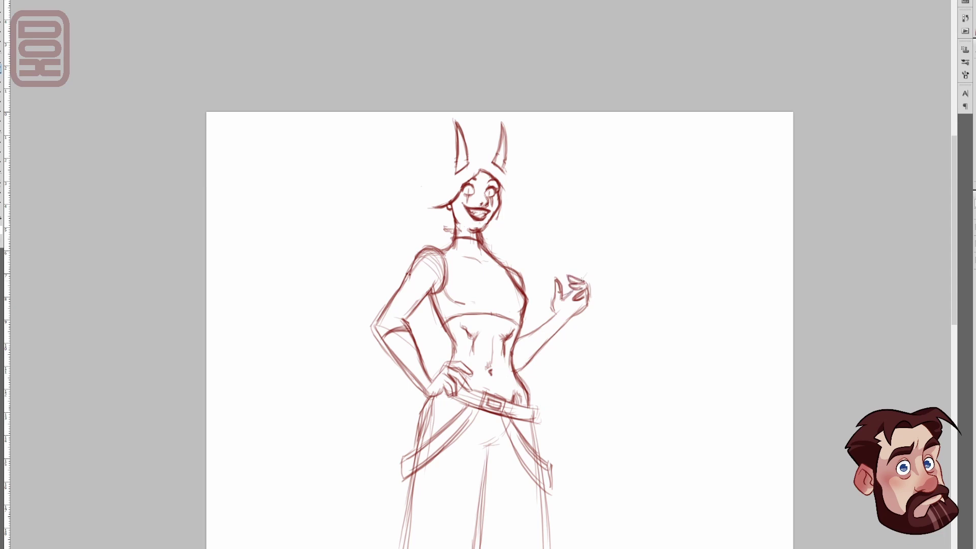
drag(581, 282, 592, 265)
drag(553, 308, 583, 321)
drag(547, 350, 559, 310)
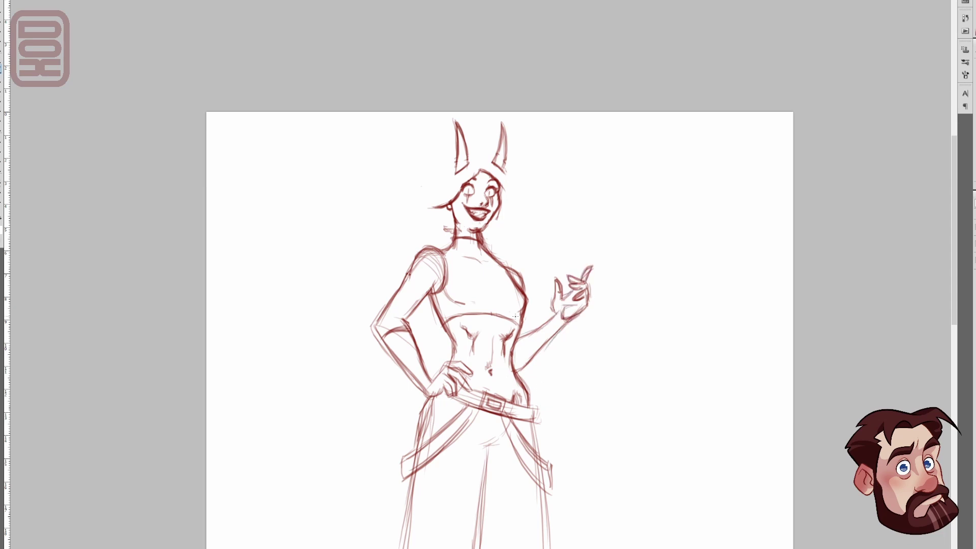
Step: Erase the leftover hair strands on both sides of the face
drag(445, 206, 437, 211)
drag(500, 215, 507, 203)
key(ctrl+minus)
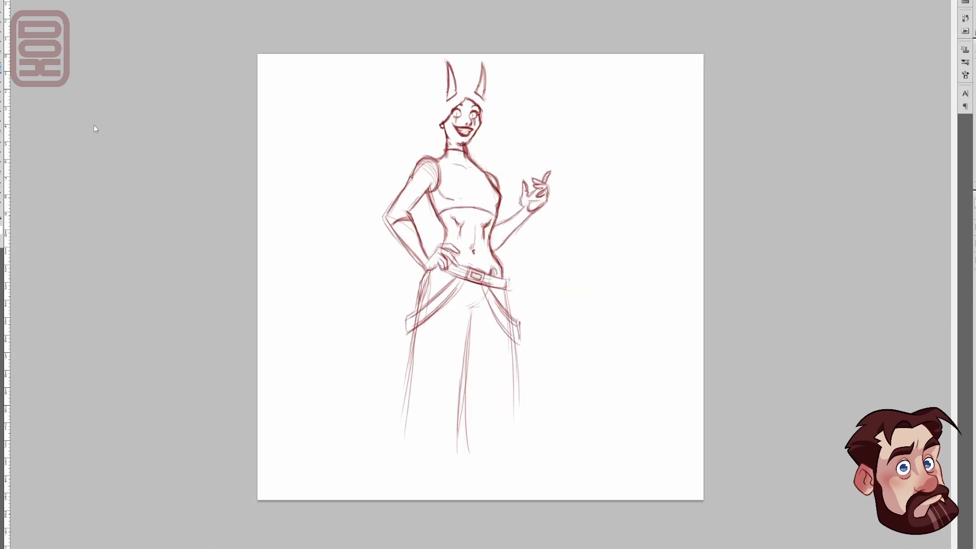
Step: Adjust the whole figure with a free transform and flip it back horizontally
key(ctrl+t)
mouse_move(468, 58)
mouse_down()
mouse_move(448, 60)
mouse_move(501, 56)
mouse_up()
key(Return)
click(174, 218)
key(ctrl+t)
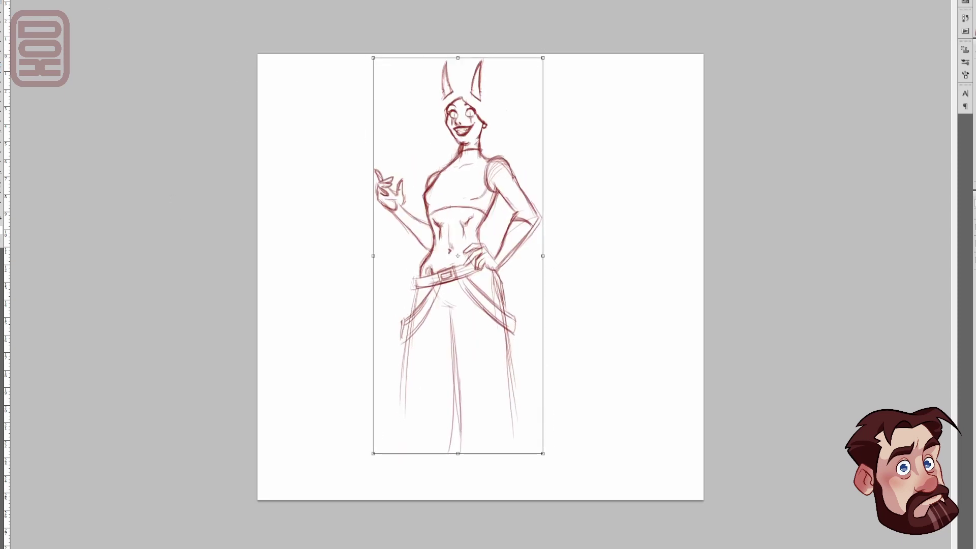
key(Return)
Step: Sketch the lower trouser legs with wider outer lines, a slanted inner hem and the start of a foot
drag(507, 333, 528, 416)
drag(508, 338, 524, 445)
drag(450, 308, 501, 455)
drag(458, 379, 502, 458)
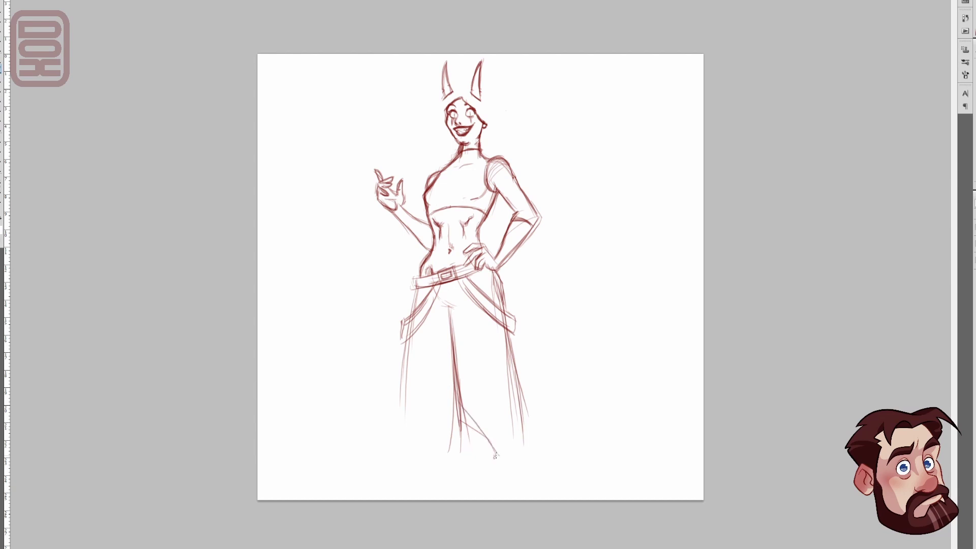
drag(460, 409, 463, 475)
drag(508, 333, 531, 465)
drag(406, 341, 415, 460)
drag(416, 450, 426, 484)
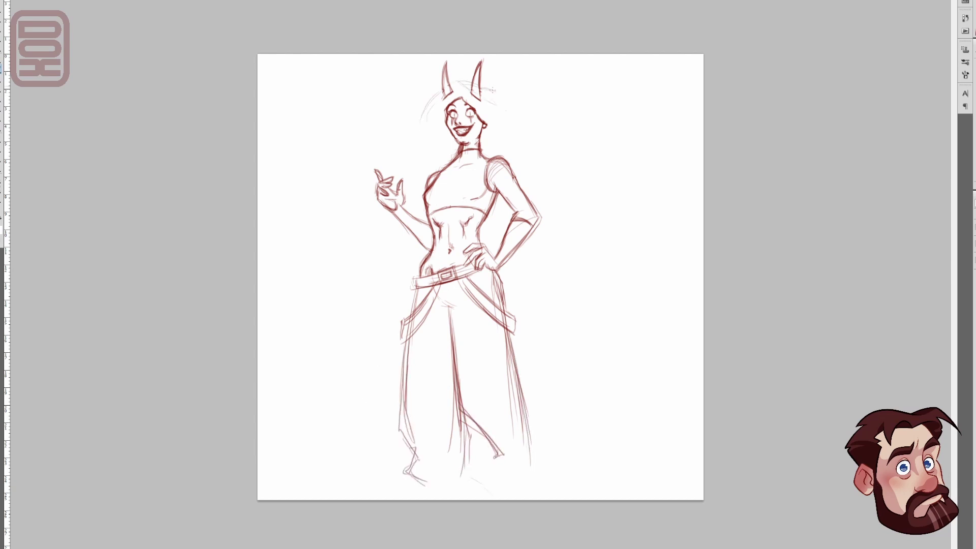
Step: Sketch loose, rounded hair strands on both sides of the head
drag(507, 116, 496, 146)
mouse_move(437, 97)
mouse_down()
mouse_move(418, 135)
mouse_move(427, 143)
mouse_up()
drag(450, 114, 437, 145)
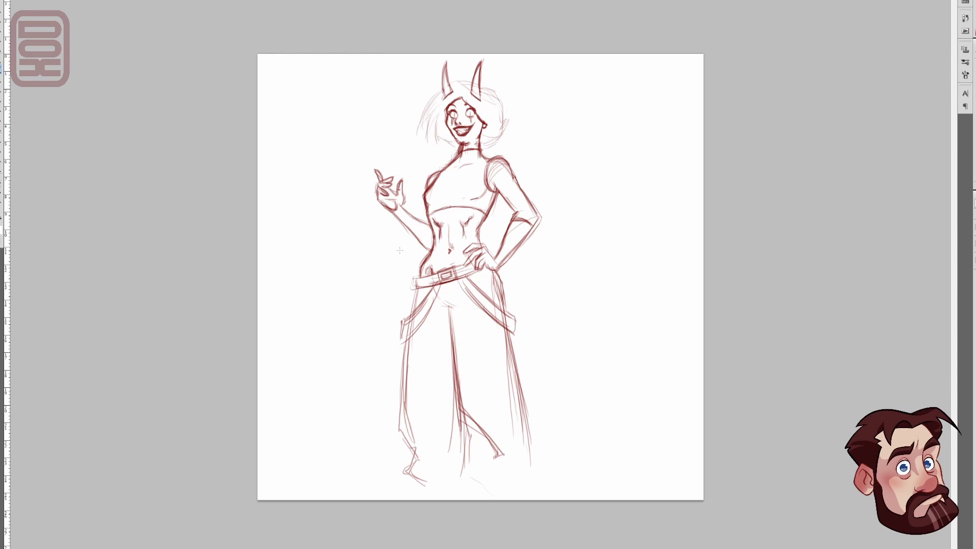
Step: Sketch the crotch fold and inner trouser line, and erase the overlapping lines around the hanging thigh straps
drag(440, 301, 452, 308)
drag(451, 310, 493, 440)
key(e)
drag(407, 336, 415, 322)
drag(496, 312, 507, 322)
Step: Scale the whole figure down with a free transform to free up room below the legs
key(ctrl+t)
drag(543, 500, 526, 456)
key(Return)
Step: Extend both trouser legs downward with wide, baggy folded hems, erasing the old foot lines on the near-side leg
drag(480, 477, 530, 455)
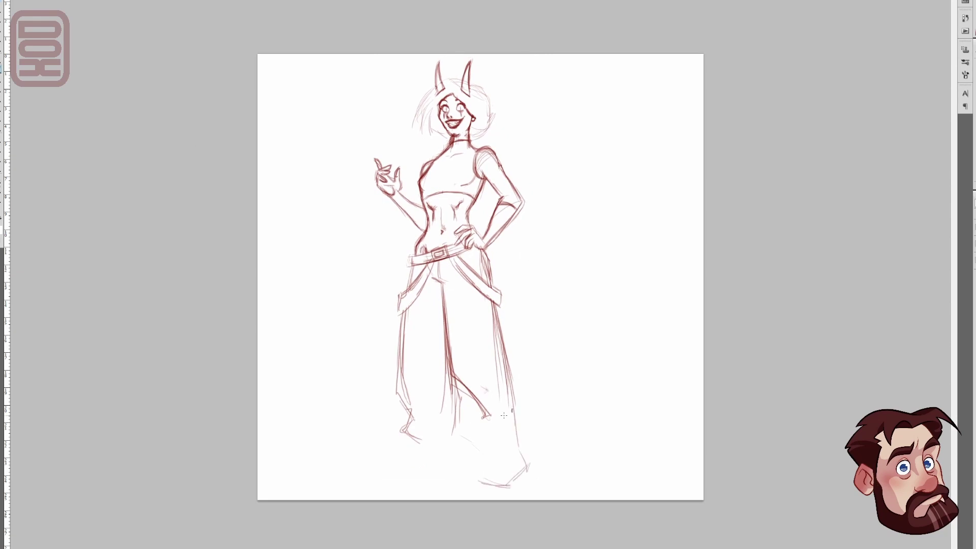
drag(512, 387, 526, 439)
mouse_move(526, 440)
mouse_down()
mouse_move(493, 465)
mouse_move(529, 461)
mouse_up()
key(e)
drag(399, 406, 419, 441)
key(b)
mouse_move(402, 338)
mouse_down()
mouse_move(395, 410)
mouse_move(432, 460)
mouse_up()
drag(408, 433, 393, 450)
mouse_move(406, 437)
mouse_down()
mouse_move(396, 463)
mouse_move(425, 481)
mouse_up()
drag(424, 480, 451, 467)
Step: Sketch flapped cargo pockets on the outer side of both trouser legs
drag(468, 350, 489, 344)
drag(469, 351, 495, 347)
mouse_move(394, 346)
mouse_down()
mouse_move(415, 343)
mouse_move(414, 372)
mouse_move(396, 351)
mouse_up()
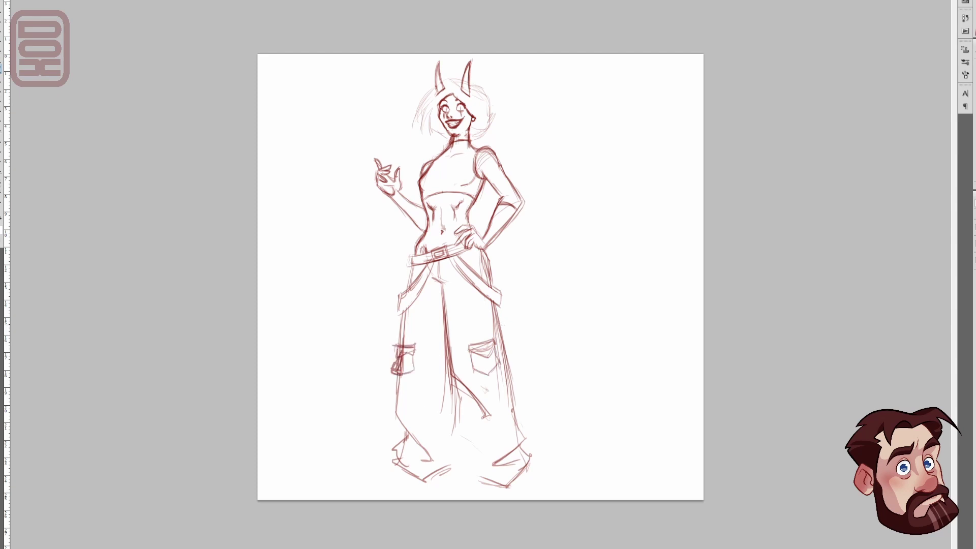
Step: Sketch a curved, tapering tail sweeping outward from behind the trousers on the hand-on-hip side
drag(500, 326, 590, 355)
drag(517, 339, 588, 359)
drag(500, 328, 552, 328)
drag(508, 363, 589, 358)
drag(509, 362, 544, 354)
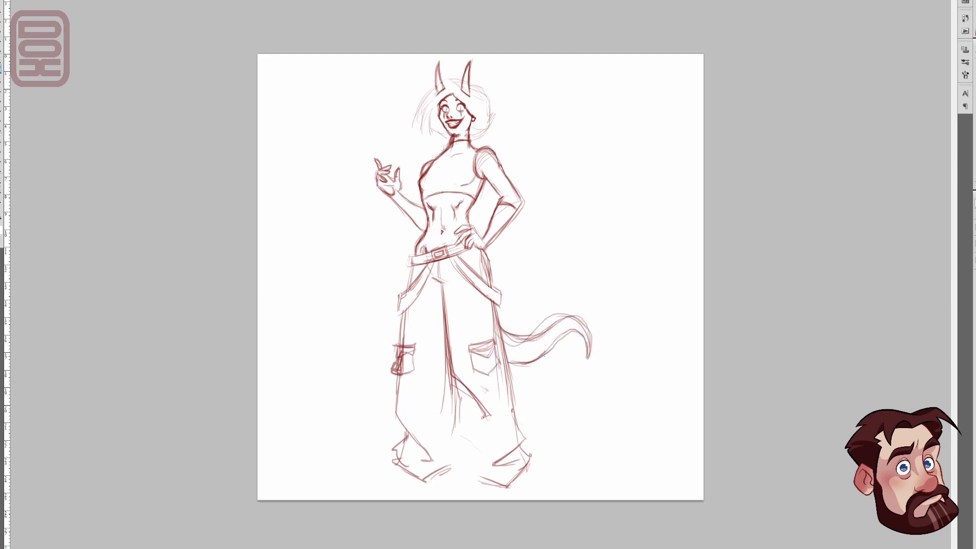
drag(534, 320, 590, 356)
mouse_move(504, 336)
mouse_down()
mouse_move(580, 315)
mouse_move(592, 357)
mouse_up()
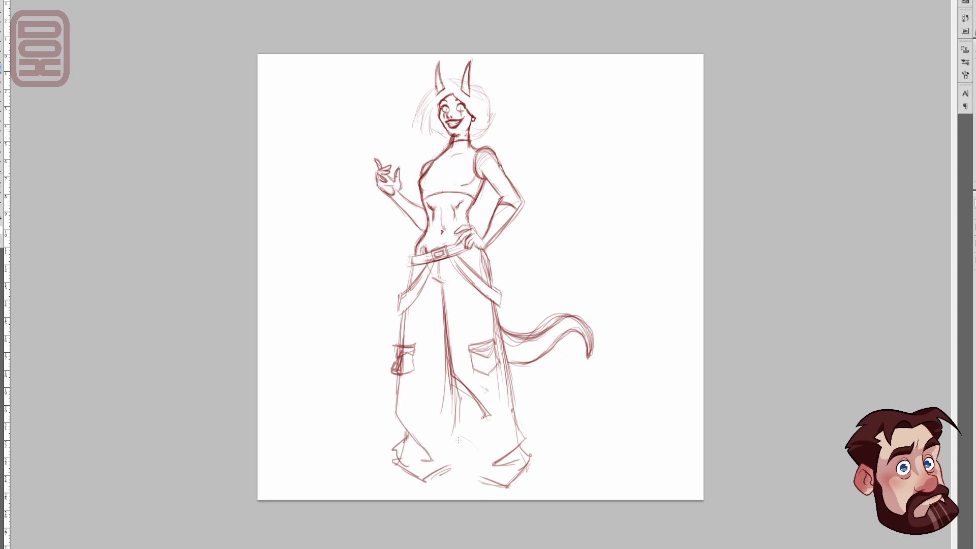
Step: Sketch the inner hem of the trouser leg and the shoes beneath both hems
mouse_move(458, 441)
mouse_down()
mouse_move(493, 488)
mouse_move(519, 496)
mouse_up()
mouse_move(450, 468)
mouse_down()
mouse_move(394, 488)
mouse_move(437, 475)
mouse_up()
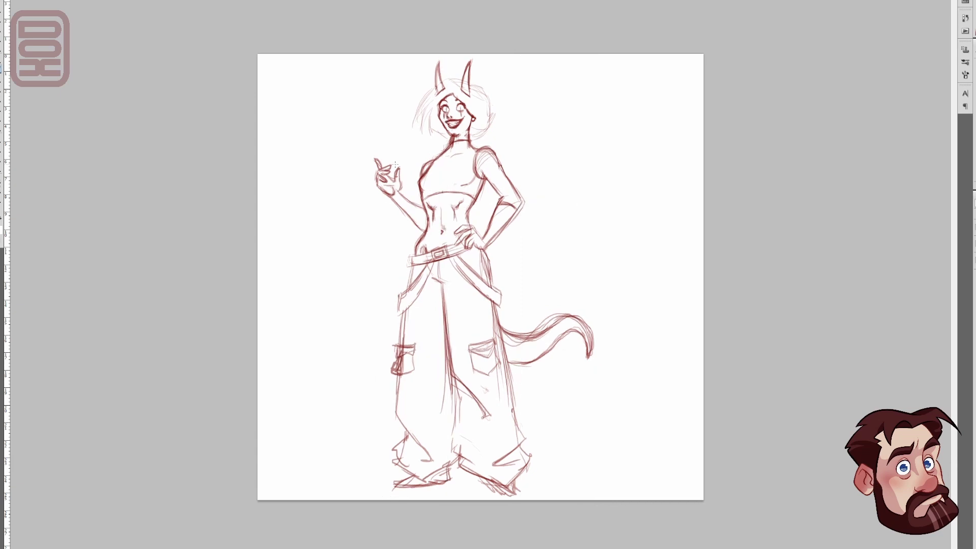
Step: Lower the sketch layer's opacity to 20% and fill the background with dark reddish brown
key(2)
key(alt+BackSpace)
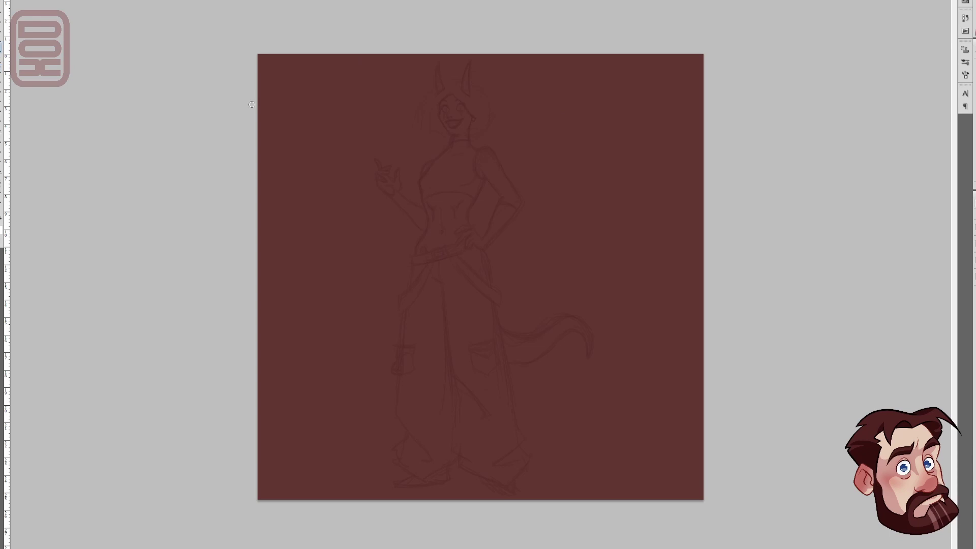
Step: Block in the face, neck and torso down to the belt with flat bright red
scroll(452, 114, up, 5)
scroll(412, 258, up, 5)
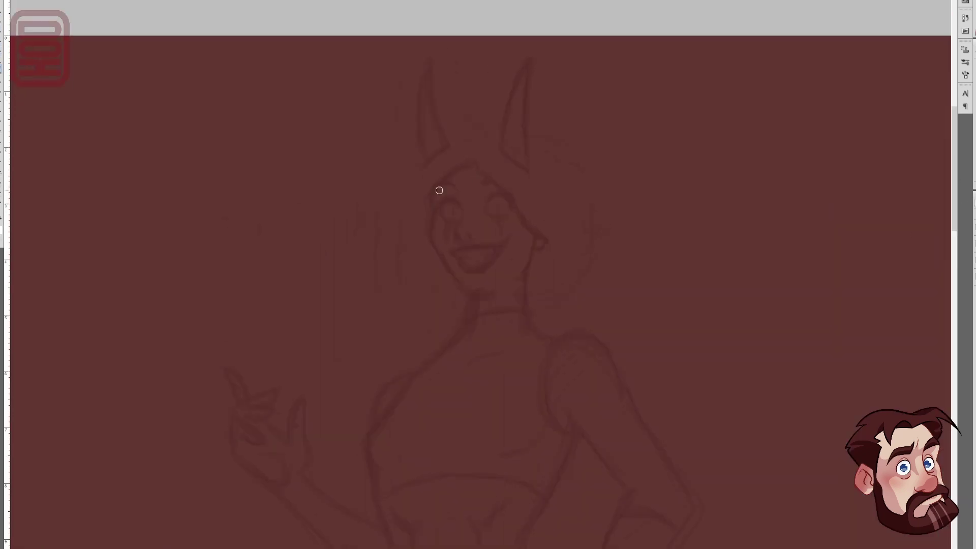
mouse_move(444, 176)
mouse_down()
mouse_move(447, 249)
mouse_move(473, 155)
mouse_move(516, 219)
mouse_move(501, 273)
mouse_move(519, 251)
mouse_up()
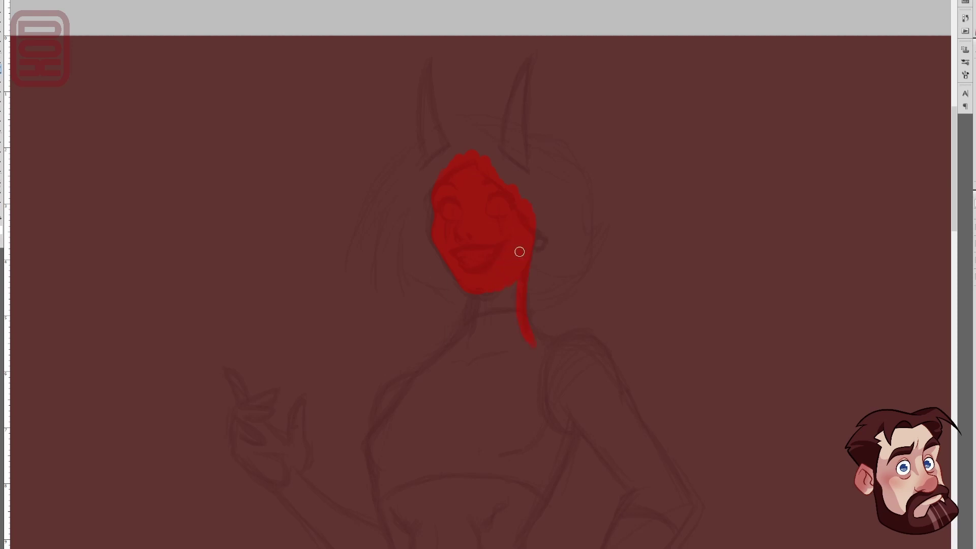
mouse_move(481, 299)
mouse_down()
mouse_move(497, 314)
mouse_move(396, 406)
mouse_up()
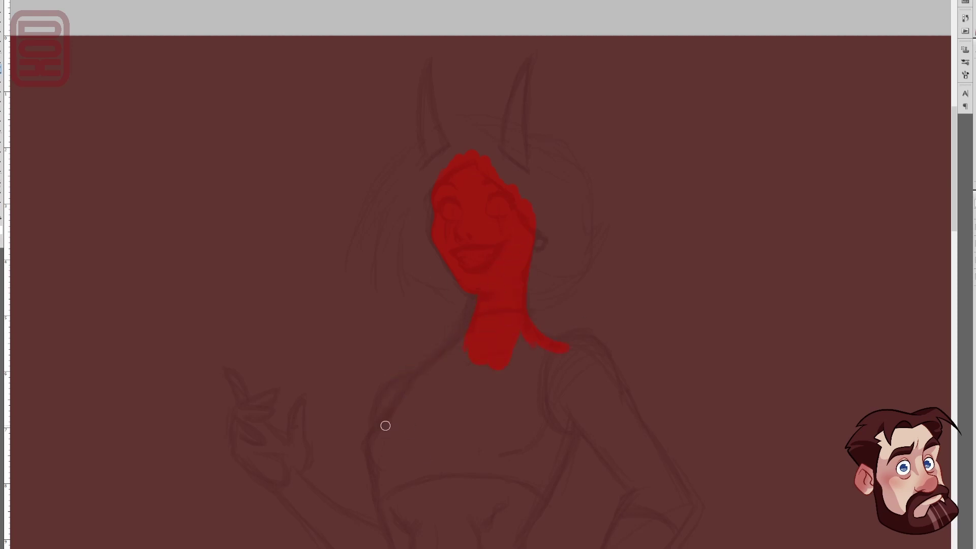
mouse_move(452, 351)
mouse_down()
mouse_move(403, 425)
mouse_move(541, 342)
mouse_move(529, 422)
mouse_up()
scroll(934, 226, down, 5)
mouse_move(394, 209)
mouse_down()
mouse_move(388, 442)
mouse_move(562, 209)
mouse_move(516, 324)
mouse_move(518, 367)
mouse_move(507, 383)
mouse_move(554, 212)
mouse_up()
Step: Block in the bent arm resting on the hip with flat red, leaving the gap at the elbow open
drag(610, 170, 714, 331)
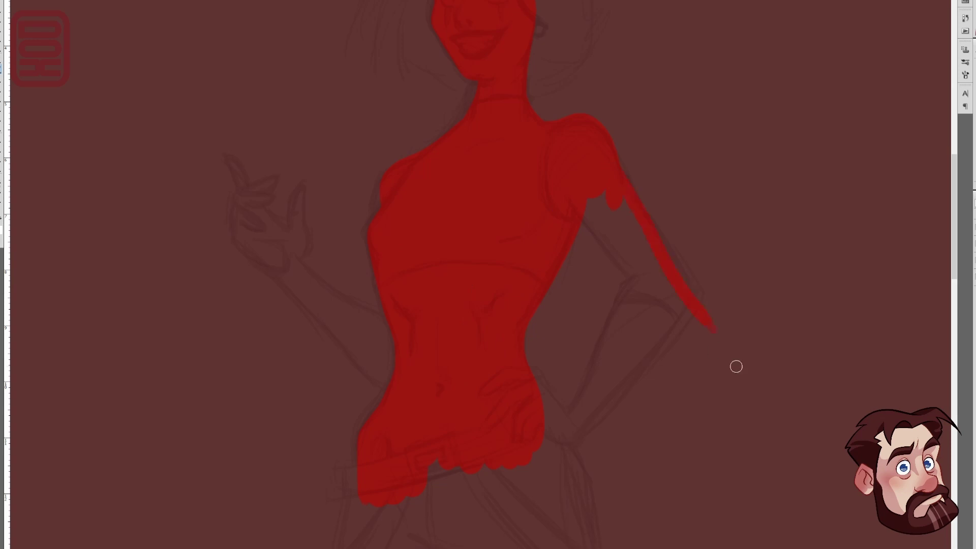
drag(581, 215, 663, 306)
mouse_move(641, 249)
mouse_down()
mouse_move(620, 211)
mouse_move(682, 285)
mouse_move(646, 276)
mouse_move(652, 300)
mouse_move(562, 445)
mouse_move(636, 320)
mouse_move(695, 290)
mouse_move(708, 377)
mouse_up()
drag(613, 290, 555, 415)
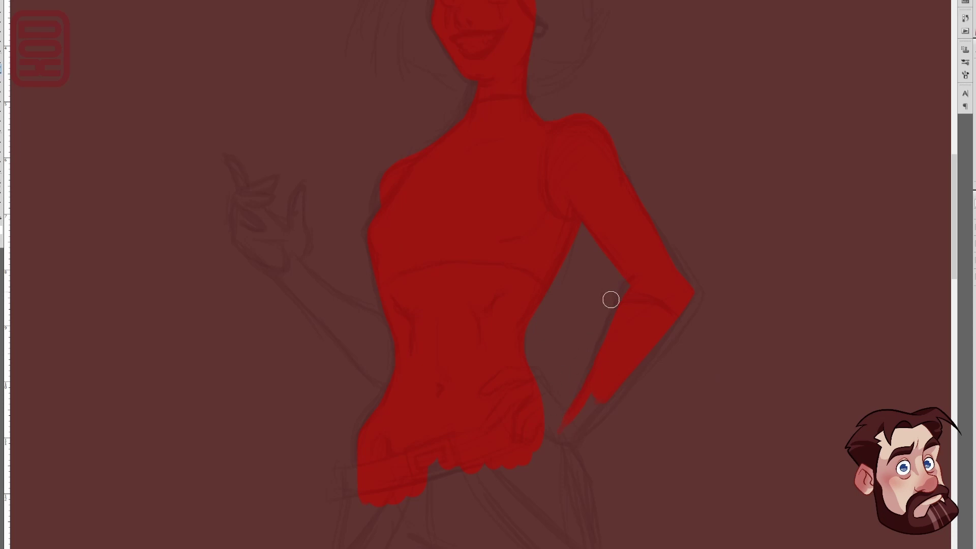
drag(612, 300, 559, 413)
Step: Clean up the red shape's edge along the hairline and around the ear to match the sketch
scroll(556, 356, up, 5)
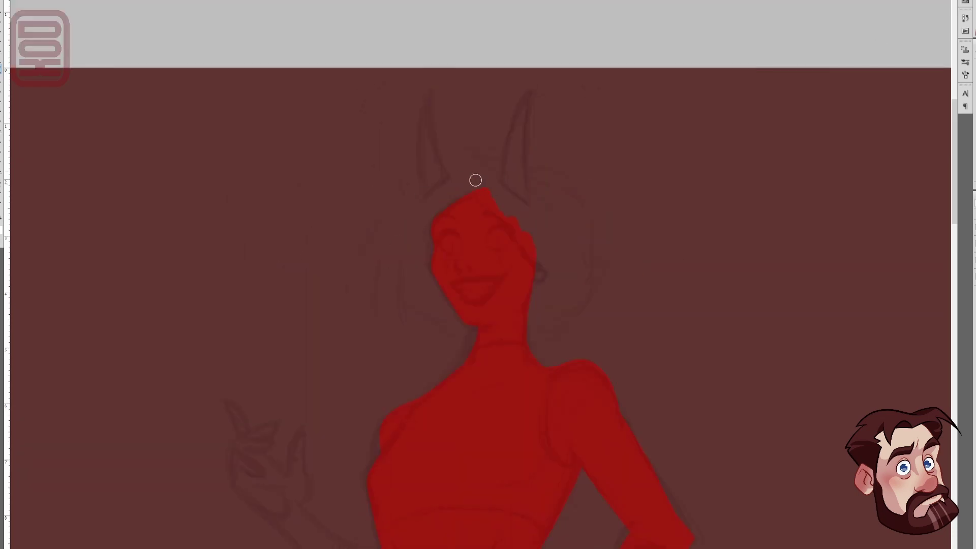
key(bracketleft)
key(bracketleft)
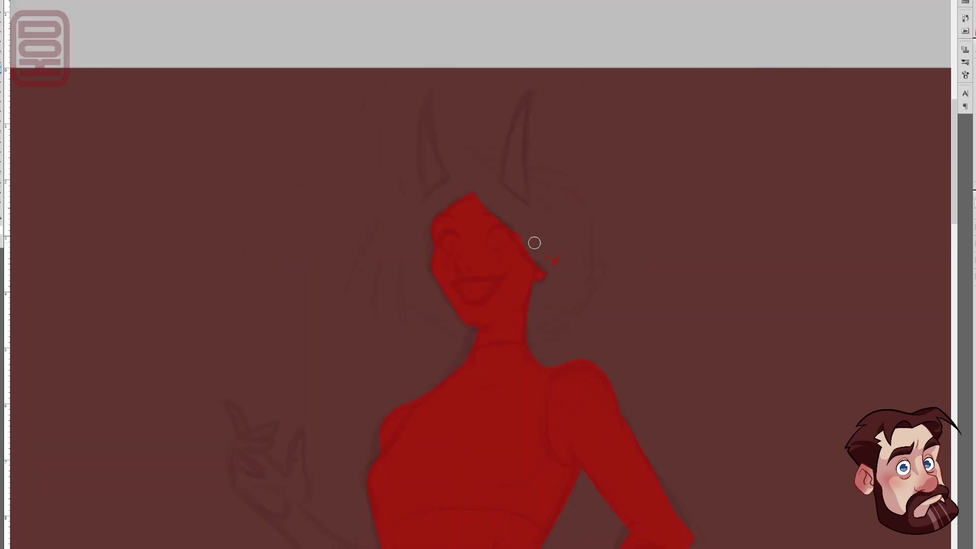
drag(516, 219, 562, 259)
key(bracketleft)
key(bracketleft)
key(bracketleft)
scroll(437, 185, up, 3)
scroll(438, 185, down, 3)
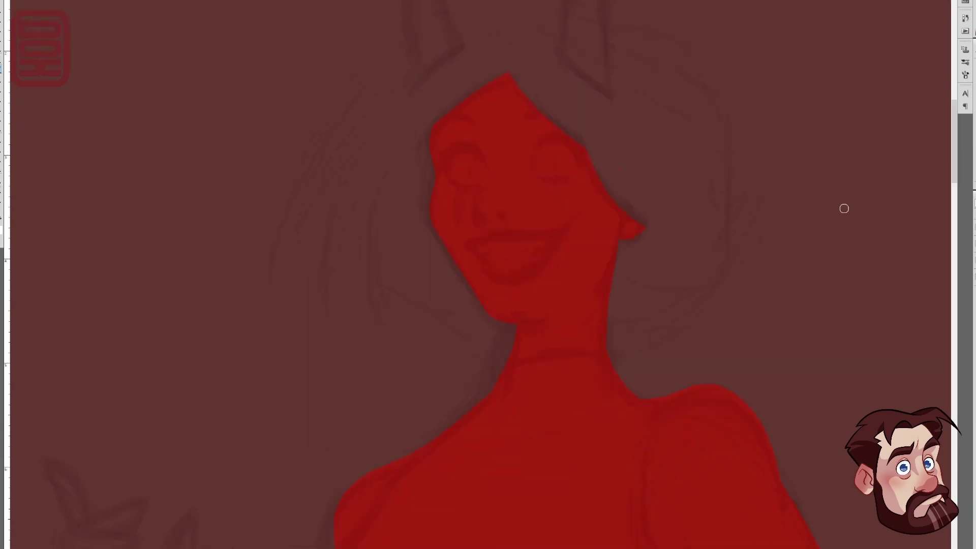
Step: Paint darker red shadows over the eye sockets, nose, shaded face side and under the jaw, checking them without the sketch
key(bracketright)
key(bracketright)
key(bracketright)
mouse_move(449, 141)
mouse_down()
mouse_move(471, 157)
mouse_move(463, 257)
mouse_move(461, 216)
mouse_move(480, 215)
mouse_move(536, 338)
mouse_up()
key(bracketleft)
key(bracketleft)
key(bracketleft)
key(bracketright)
key(bracketright)
key(bracketright)
key(bracketleft)
key(bracketleft)
mouse_move(534, 122)
mouse_down()
mouse_move(555, 172)
mouse_move(575, 135)
mouse_up()
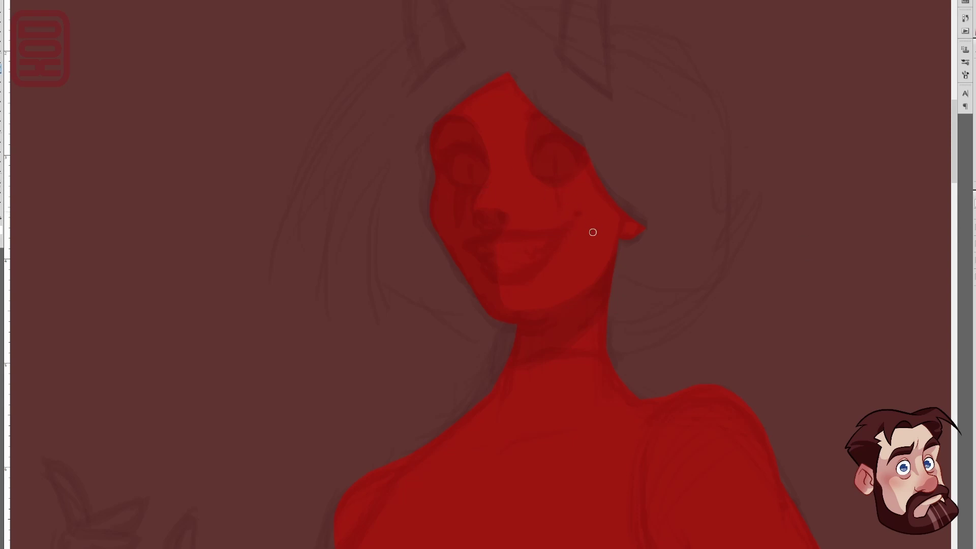
click(975, 227)
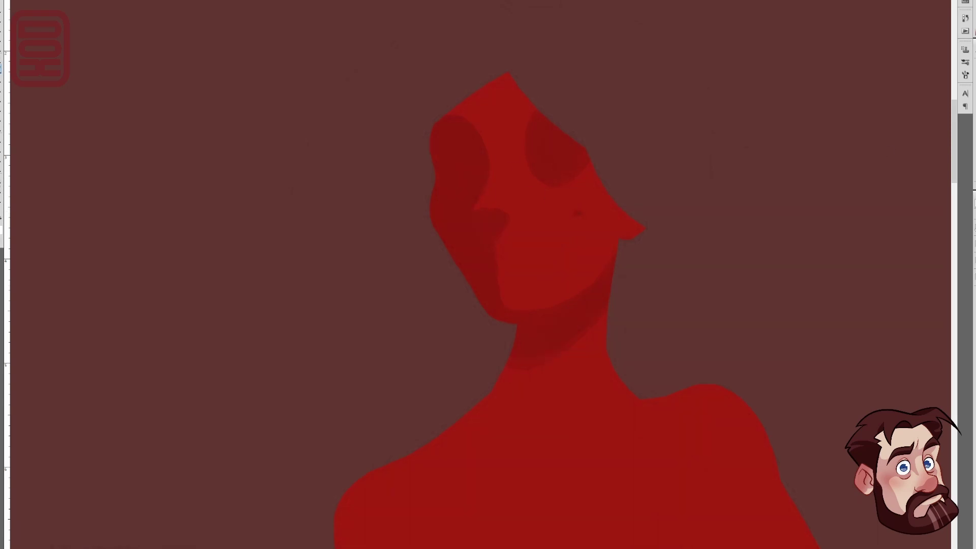
click(975, 228)
Step: Paint soft pinkish-white highlights on the lit cheek below the eye and small bright highlights on the nose
key(])
key(])
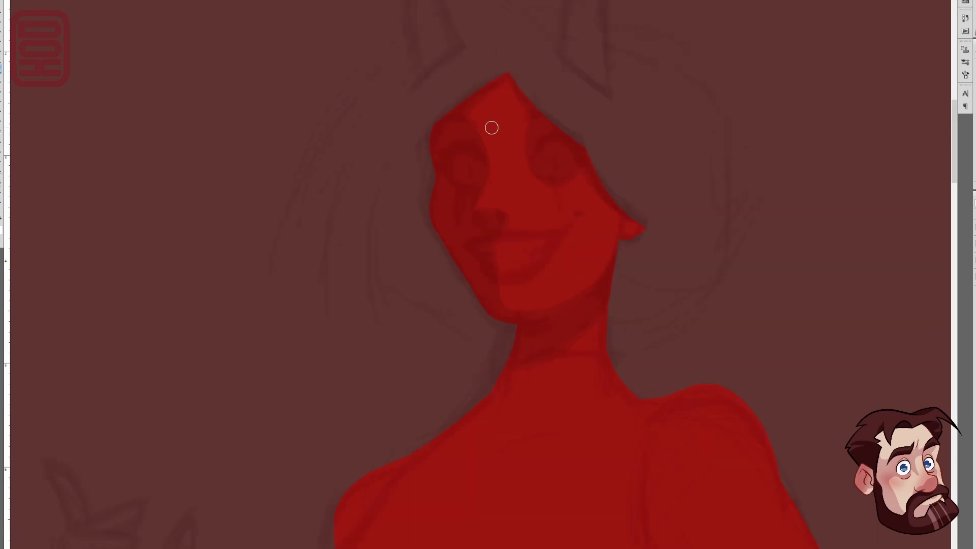
scroll(490, 127, up, 1)
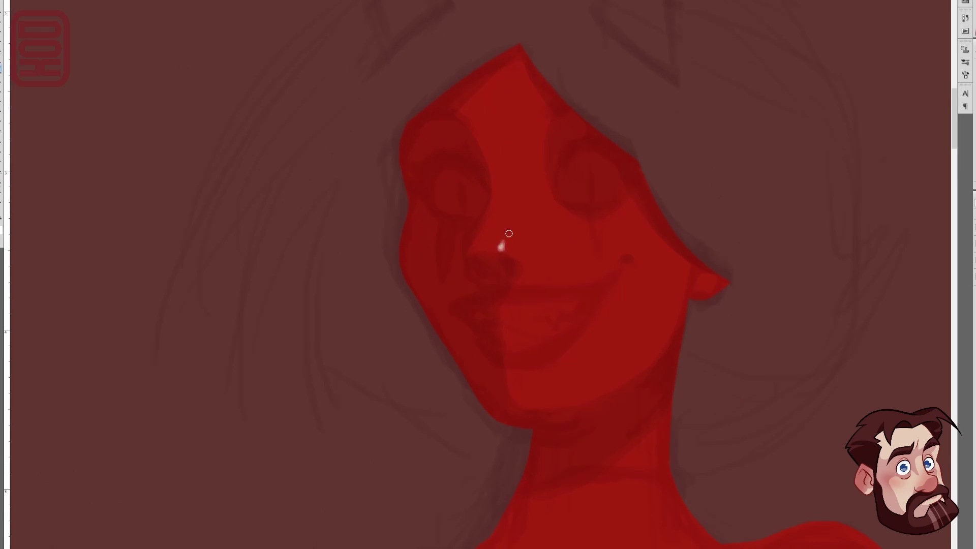
key(F5)
key(F5)
mouse_move(534, 204)
mouse_down()
mouse_move(584, 226)
mouse_move(532, 180)
mouse_move(530, 207)
mouse_move(578, 244)
mouse_move(523, 165)
mouse_up()
mouse_move(529, 226)
mouse_down()
mouse_move(579, 221)
mouse_move(588, 233)
mouse_move(516, 239)
mouse_move(525, 257)
mouse_move(573, 239)
mouse_move(514, 168)
mouse_move(549, 157)
mouse_move(553, 186)
mouse_move(548, 161)
mouse_move(563, 199)
mouse_move(589, 215)
mouse_up()
key([)
alt+click(501, 247)
key([)
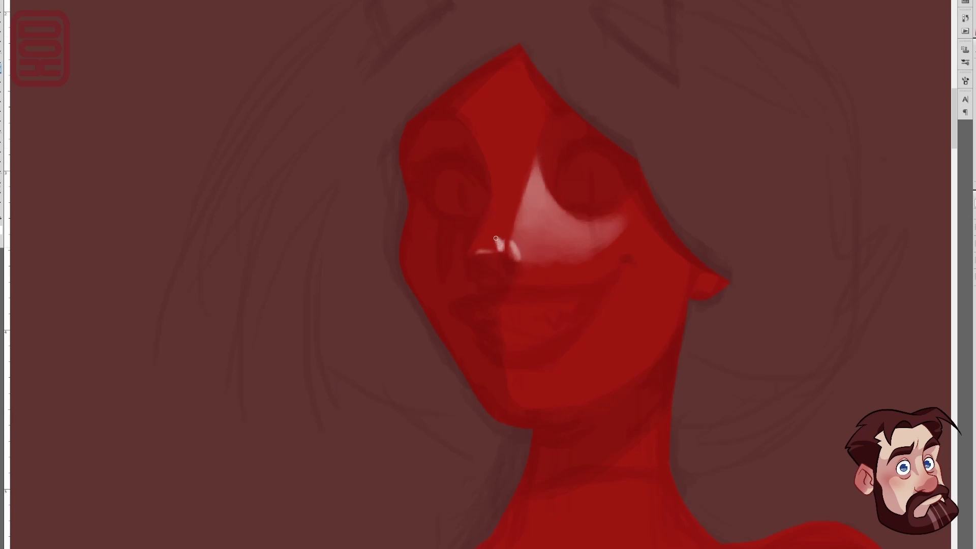
Step: Blend a soft pink highlight across the bridge and side of the nose
alt+click(535, 189)
mouse_move(512, 196)
mouse_down()
mouse_move(484, 216)
mouse_move(505, 217)
mouse_move(508, 230)
mouse_up()
mouse_move(526, 171)
mouse_down()
mouse_move(491, 215)
mouse_move(516, 217)
mouse_move(526, 187)
mouse_move(516, 210)
mouse_up()
alt+click(521, 207)
scroll(658, 153, down, 4)
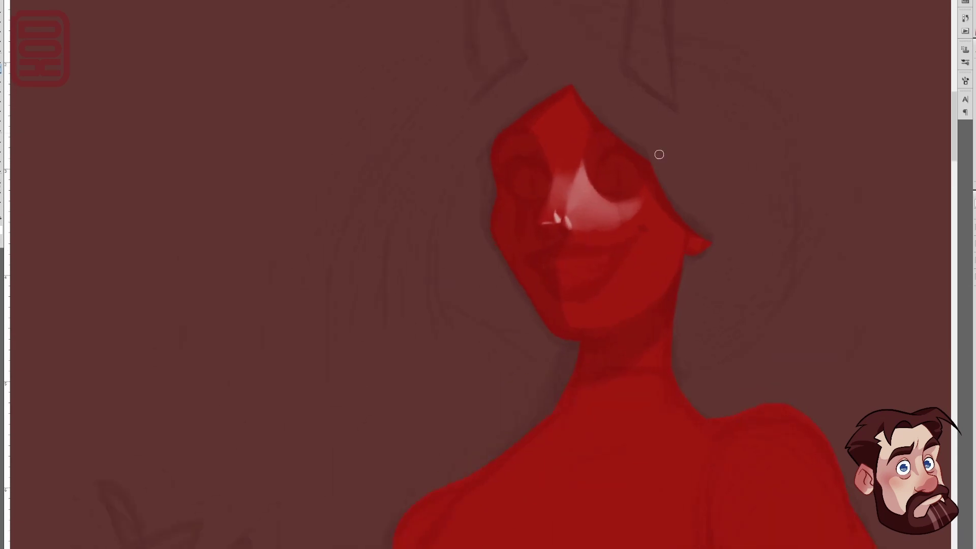
Step: Paint a soft pink highlight above the upper lip along the smile line and check the figure without the sketch
scroll(658, 153, up, 4)
mouse_move(558, 265)
mouse_down()
mouse_move(613, 268)
mouse_move(555, 270)
mouse_move(535, 284)
mouse_move(564, 274)
mouse_move(575, 250)
mouse_move(634, 232)
mouse_move(626, 227)
mouse_move(651, 235)
mouse_up()
alt+click(591, 275)
alt+click(565, 267)
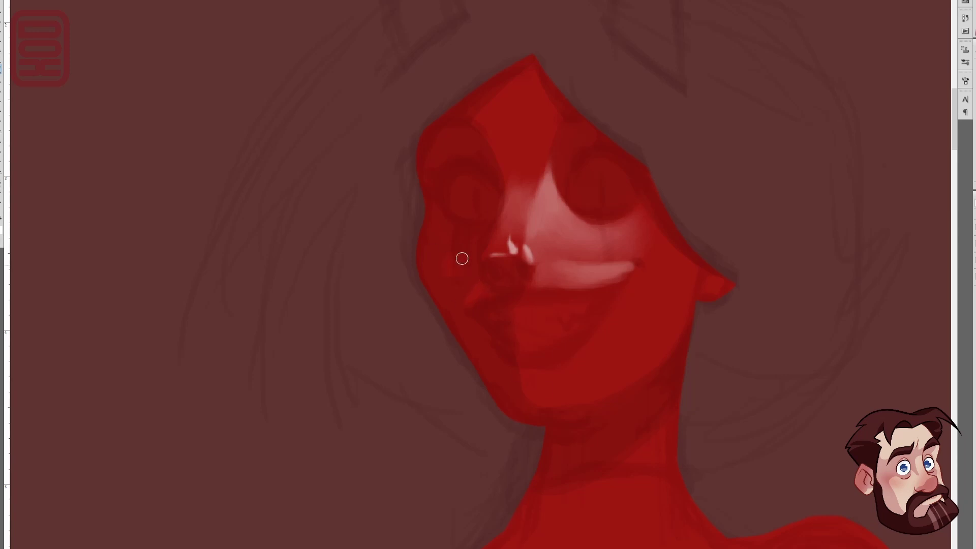
scroll(345, 210, down, 4)
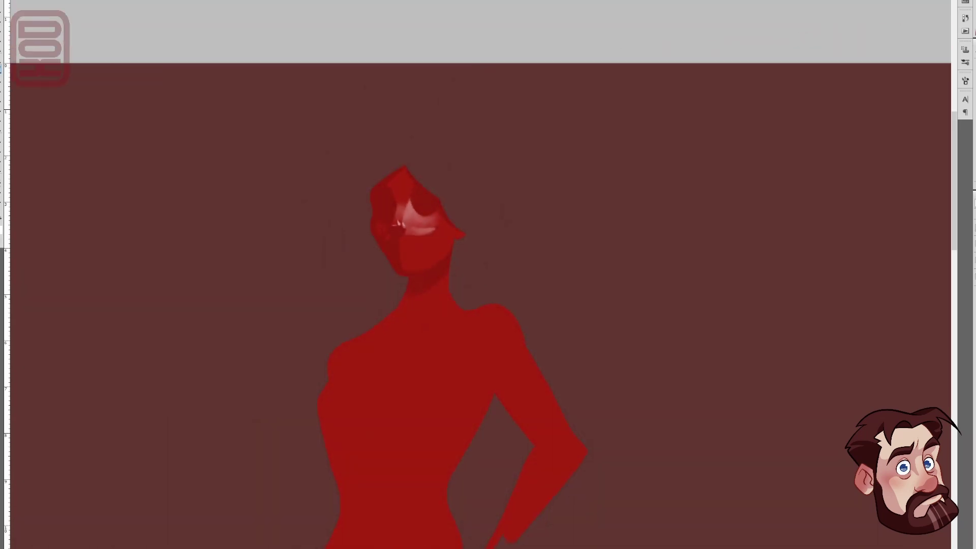
Step: Paint a darker red shadow between the brows at the top of the nose bridge
scroll(378, 187, up, 3)
drag(448, 227, 418, 208)
key(bracketleft)
key(bracketleft)
alt+click(438, 245)
key(bracketleft)
key(bracketleft)
key(bracketleft)
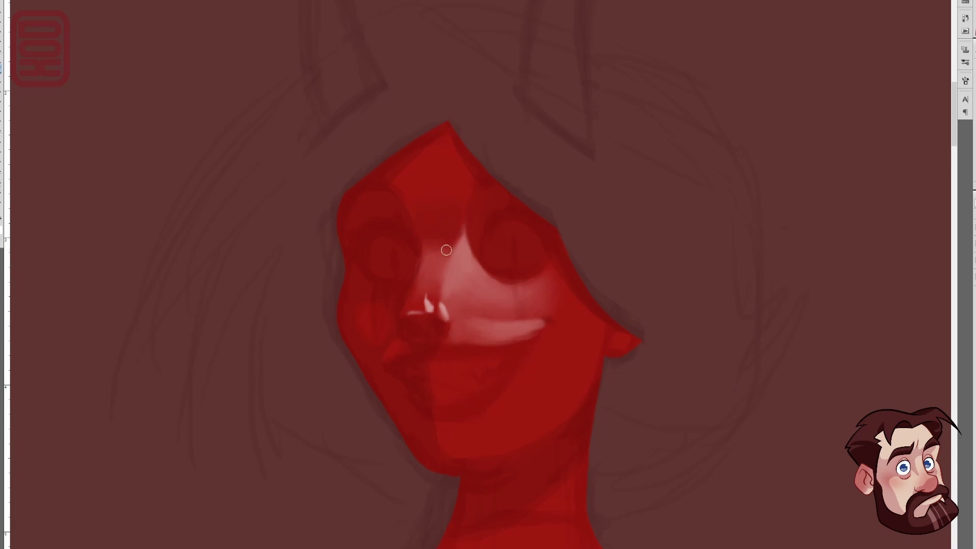
Step: Paint soft pink highlights on the forehead, the chin and the lit cheek along the jaw
key(bracketright)
key(bracketright)
drag(440, 168, 439, 152)
alt+click(436, 170)
mouse_move(460, 434)
mouse_down()
mouse_move(453, 425)
mouse_move(467, 438)
mouse_move(447, 437)
mouse_move(496, 440)
mouse_up()
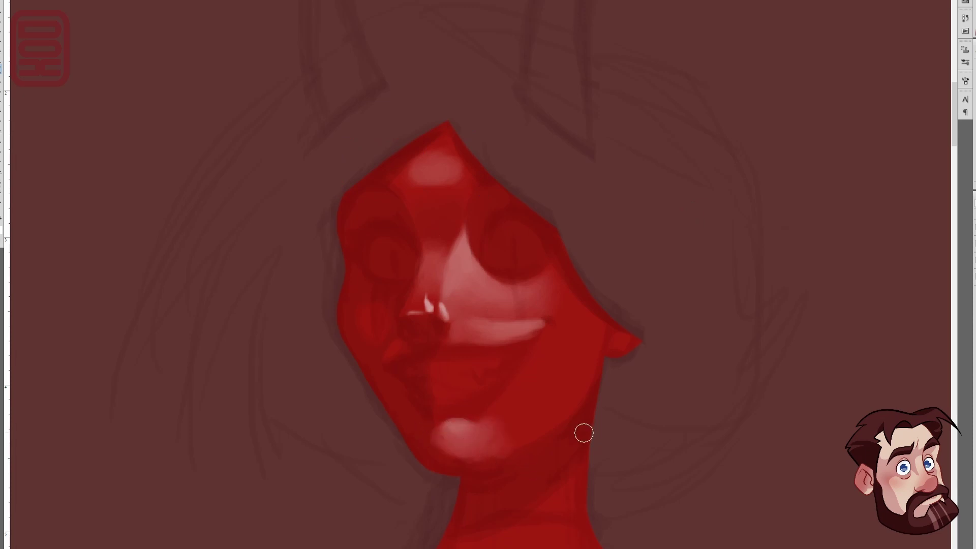
mouse_move(567, 322)
mouse_down()
mouse_move(554, 340)
mouse_move(558, 327)
mouse_move(565, 365)
mouse_up()
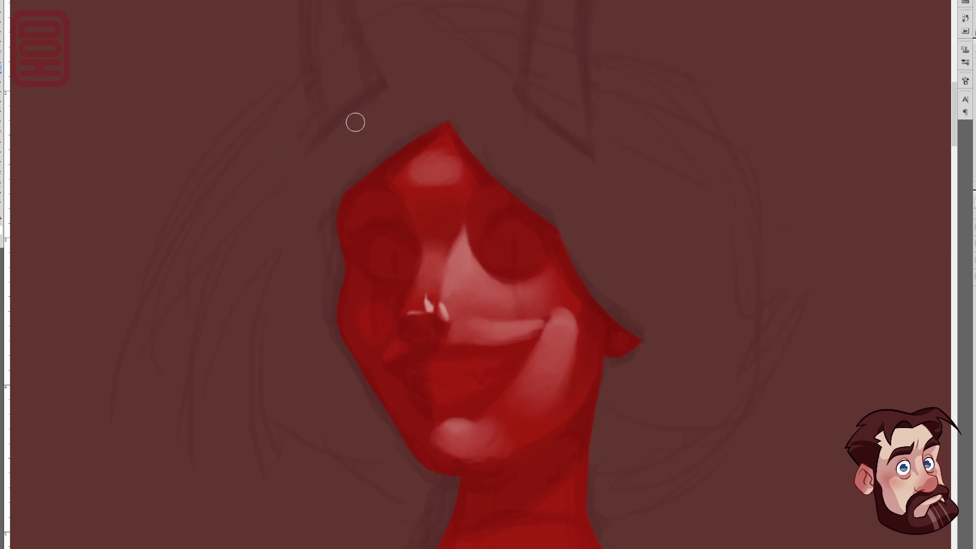
Step: Fill both eye shapes with flat golden yellow
mouse_move(378, 267)
mouse_down()
mouse_move(379, 244)
mouse_move(399, 244)
mouse_move(386, 271)
mouse_move(383, 240)
mouse_move(391, 266)
mouse_move(409, 252)
mouse_up()
mouse_move(489, 265)
mouse_down()
mouse_move(493, 238)
mouse_move(489, 262)
mouse_move(529, 254)
mouse_move(534, 234)
mouse_move(499, 272)
mouse_up()
key(bracketleft)
key(bracketleft)
key(bracketleft)
key(bracketleft)
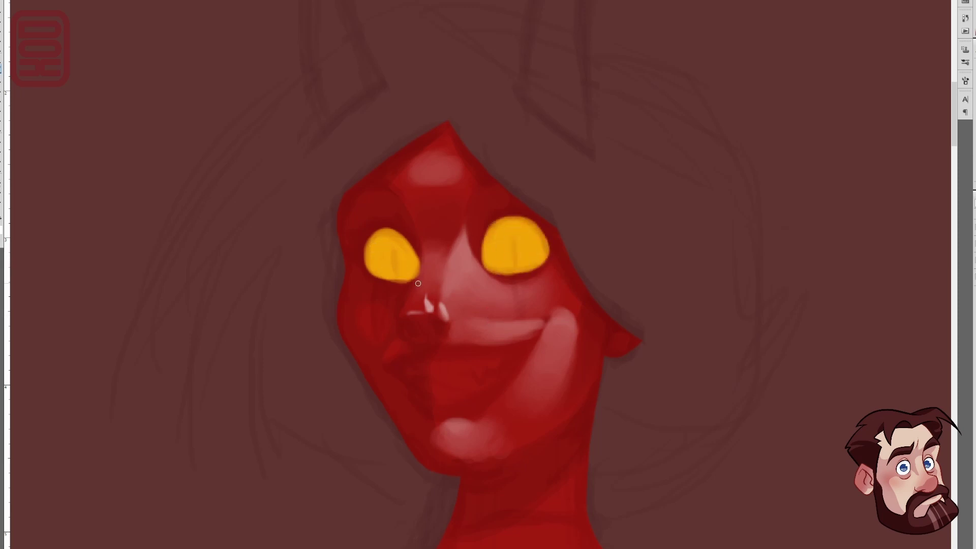
Step: Shade the upper part of both yellow eyes with darker orange and add subtle tones beneath the shaded-side eye
click(975, 232)
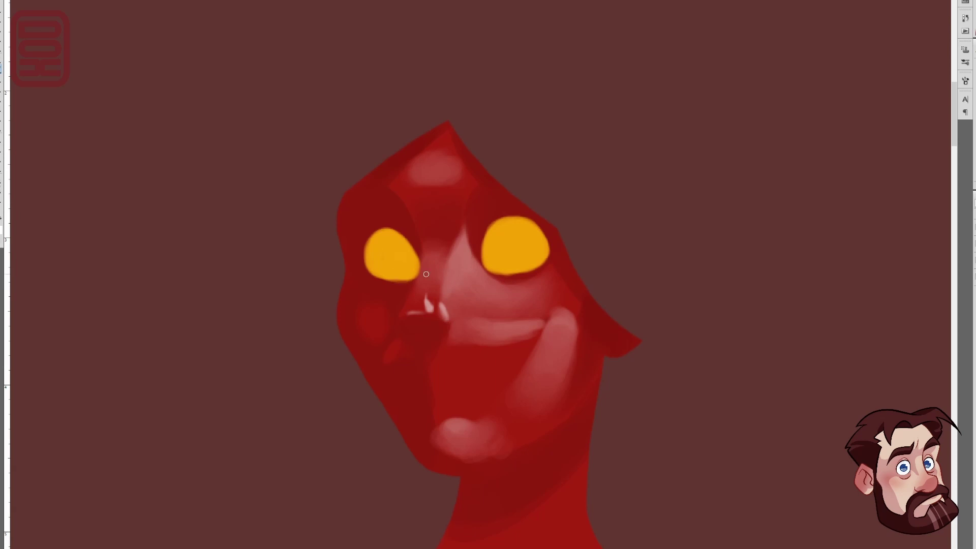
drag(415, 284, 402, 283)
mouse_move(366, 254)
mouse_down()
mouse_move(386, 258)
mouse_move(371, 259)
mouse_move(387, 235)
mouse_move(380, 241)
mouse_move(409, 257)
mouse_move(381, 263)
mouse_move(406, 269)
mouse_move(386, 259)
mouse_up()
mouse_move(488, 244)
mouse_down()
mouse_move(501, 227)
mouse_move(540, 245)
mouse_move(491, 241)
mouse_move(494, 267)
mouse_move(534, 243)
mouse_up()
alt+click(513, 263)
click(975, 228)
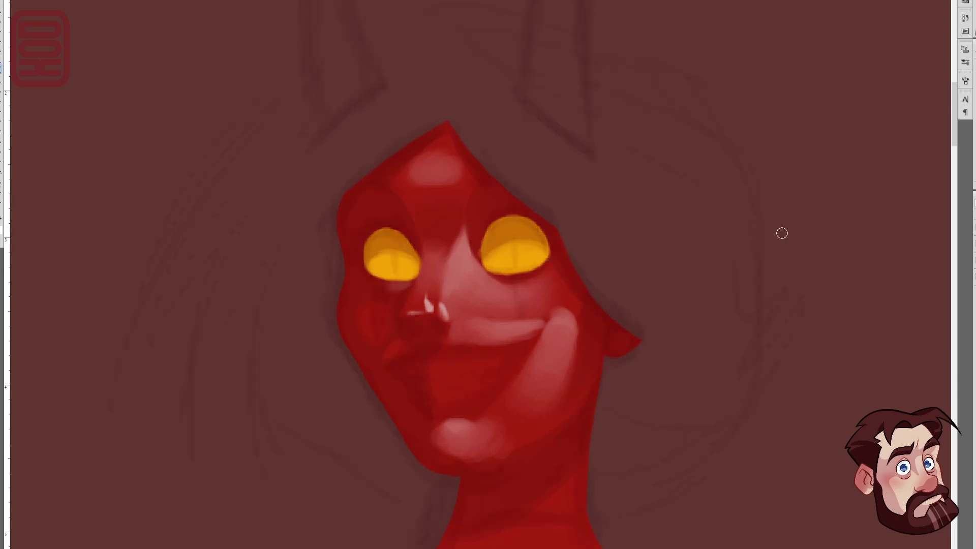
Step: Paint vertical black slit pupils and outline both eyes with black eyeliner and lashes
drag(394, 259, 398, 274)
key(ctrl+comma)
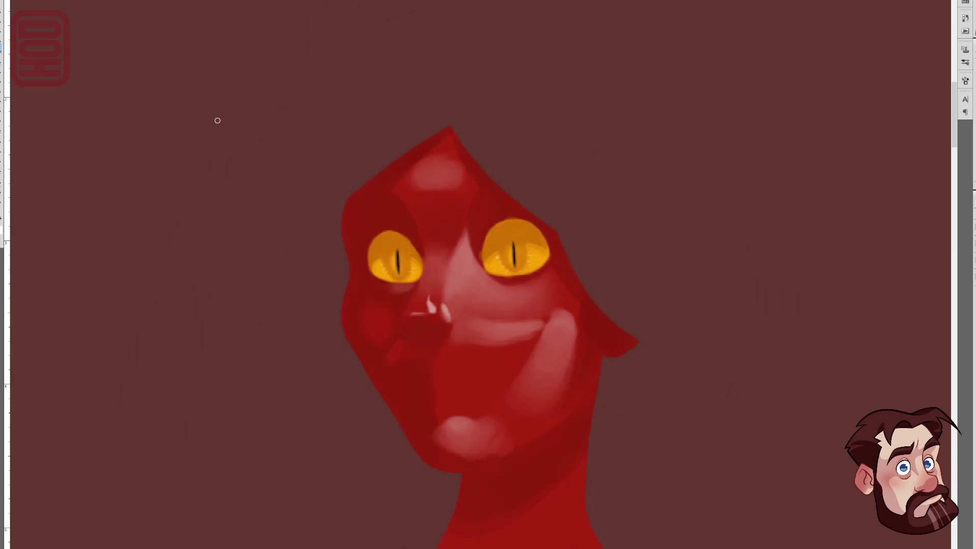
mouse_move(361, 259)
mouse_down()
mouse_move(385, 227)
mouse_move(419, 248)
mouse_up()
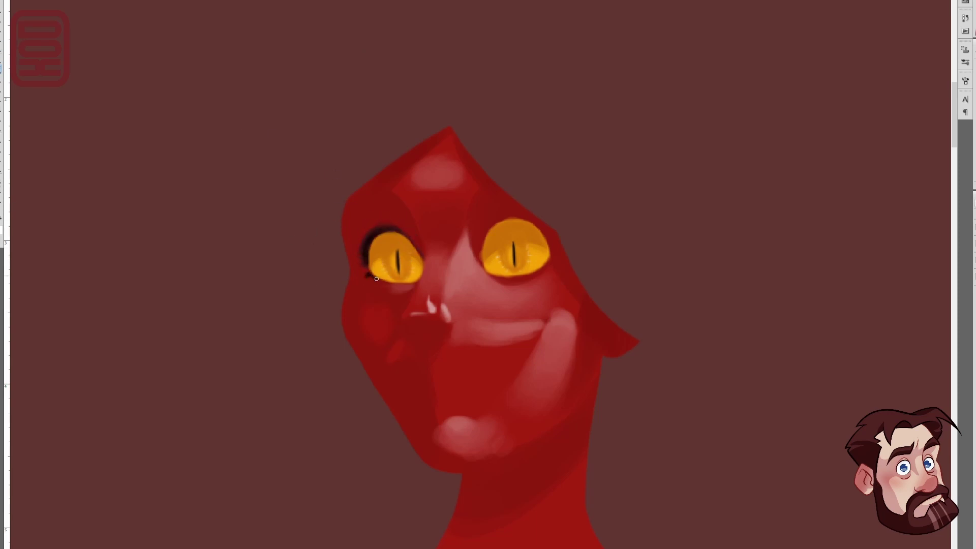
mouse_move(481, 257)
mouse_down()
mouse_move(486, 236)
mouse_move(480, 261)
mouse_move(525, 219)
mouse_move(546, 243)
mouse_move(522, 222)
mouse_move(482, 260)
mouse_move(514, 219)
mouse_move(532, 217)
mouse_move(552, 251)
mouse_move(543, 232)
mouse_move(560, 245)
mouse_up()
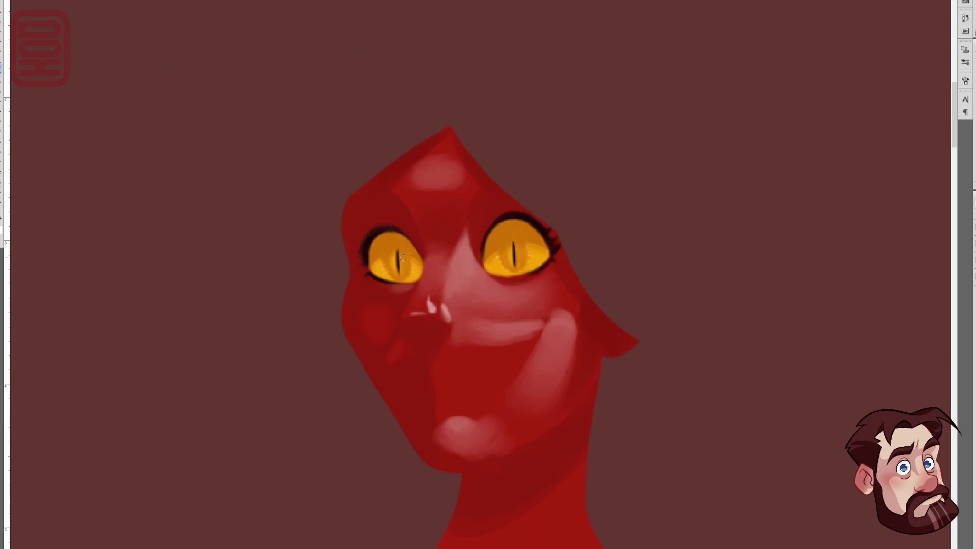
Step: Paint pale reflection highlights beside the pupils and lighter yellow glints along the lower part of both eyes
drag(402, 257, 405, 244)
drag(519, 244, 522, 230)
drag(404, 254, 404, 243)
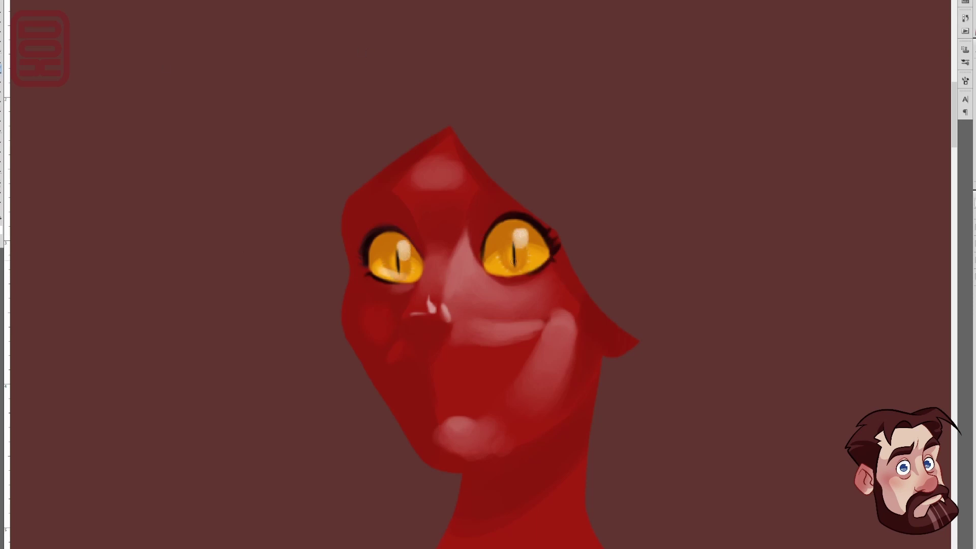
drag(495, 264, 524, 272)
Step: Paint dark red shading on the upper eyelids and beneath both eyes
drag(317, 146, 297, 127)
drag(362, 202, 404, 236)
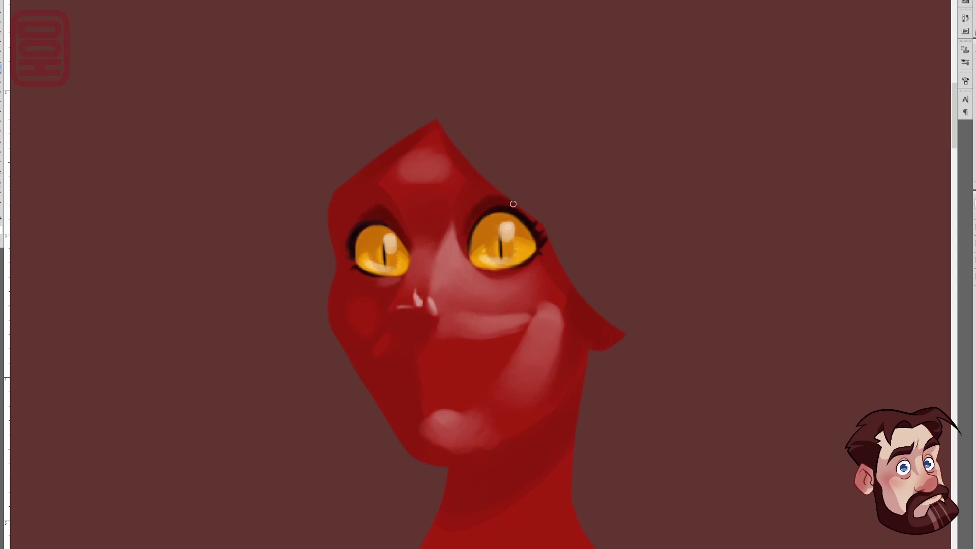
drag(361, 277, 388, 281)
drag(501, 272, 502, 274)
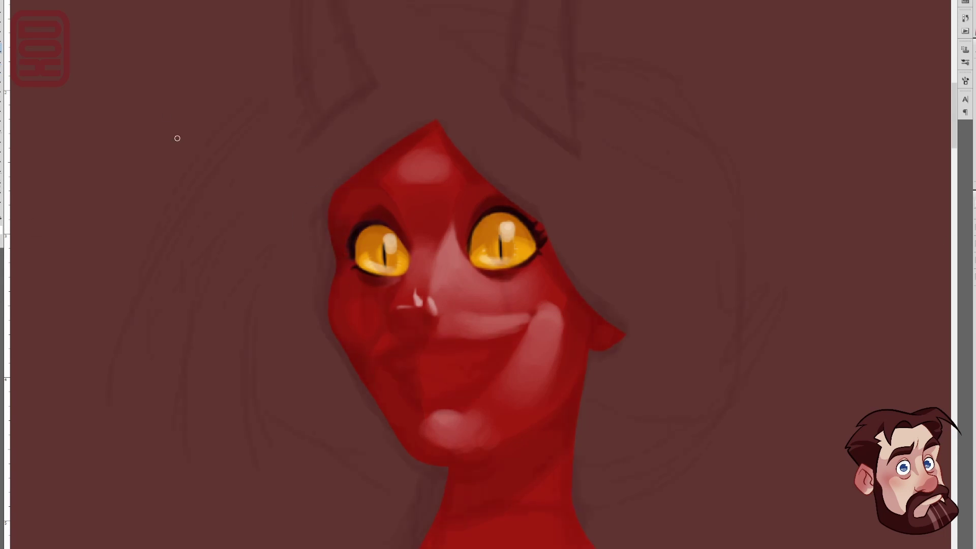
Step: Paint a white toothy mouth on the face, with grey shading across the teeth and a dark inner corner
mouse_move(399, 371)
mouse_down()
mouse_move(470, 350)
mouse_move(402, 366)
mouse_move(457, 392)
mouse_move(410, 371)
mouse_move(493, 357)
mouse_move(407, 366)
mouse_move(493, 364)
mouse_move(493, 342)
mouse_up()
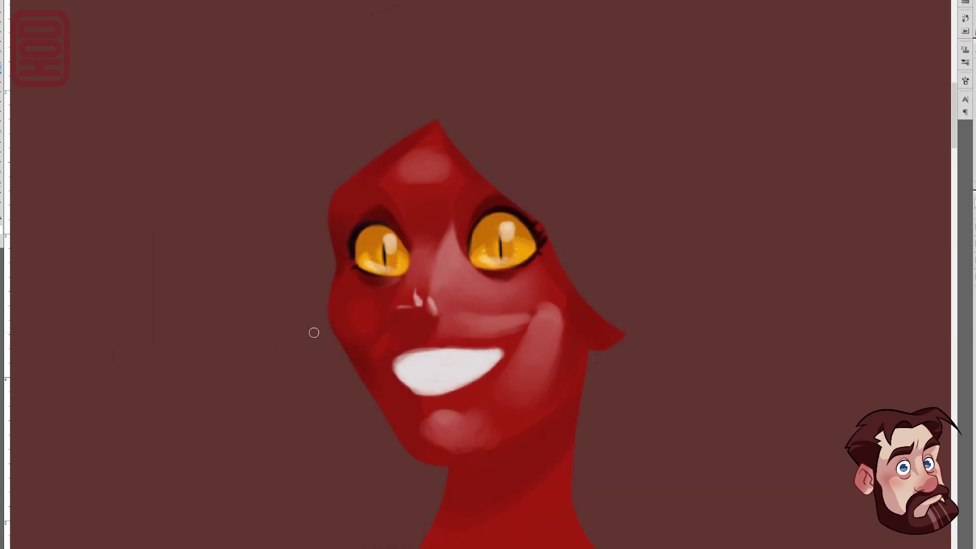
mouse_move(419, 355)
mouse_down()
mouse_move(399, 366)
mouse_move(493, 354)
mouse_up()
mouse_move(493, 355)
mouse_down()
mouse_move(406, 364)
mouse_move(413, 385)
mouse_move(442, 372)
mouse_move(427, 381)
mouse_move(457, 382)
mouse_up()
drag(502, 349, 473, 380)
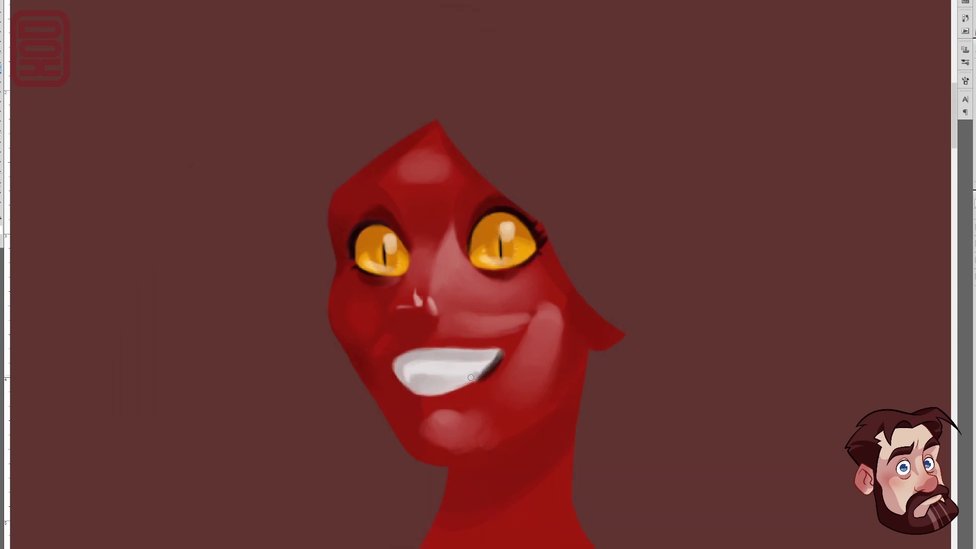
drag(502, 349, 470, 385)
Step: Outline the lips of the wide grin and fill the upper and lower lips with black
mouse_move(390, 366)
mouse_down()
mouse_move(407, 399)
mouse_move(468, 408)
mouse_up()
drag(468, 408, 529, 328)
drag(391, 368, 379, 359)
mouse_move(402, 346)
mouse_down()
mouse_move(381, 356)
mouse_move(511, 335)
mouse_move(533, 320)
mouse_up()
key(ctrl+comma)
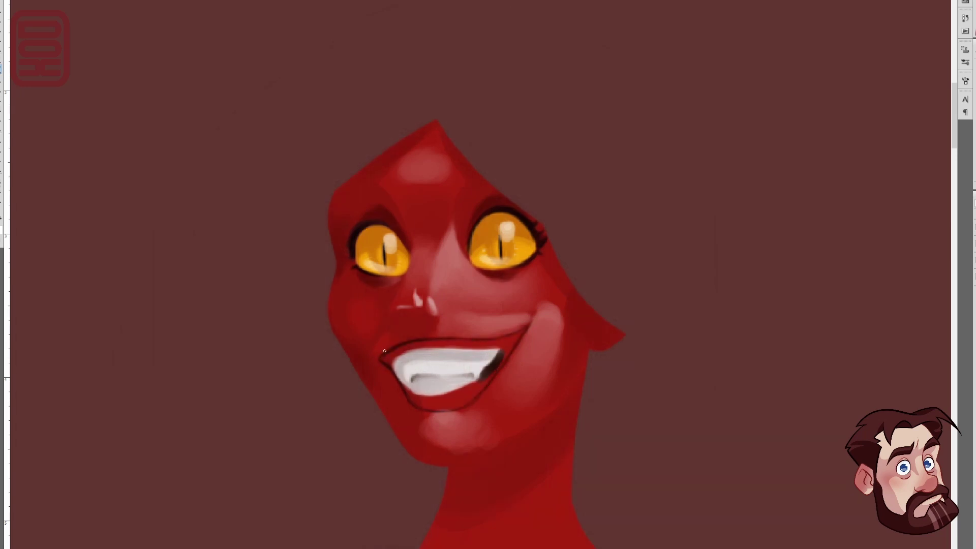
mouse_move(390, 364)
mouse_down()
mouse_move(432, 347)
mouse_move(508, 343)
mouse_move(537, 319)
mouse_up()
mouse_move(400, 384)
mouse_down()
mouse_move(414, 403)
mouse_move(448, 406)
mouse_move(475, 396)
mouse_move(437, 406)
mouse_move(518, 342)
mouse_up()
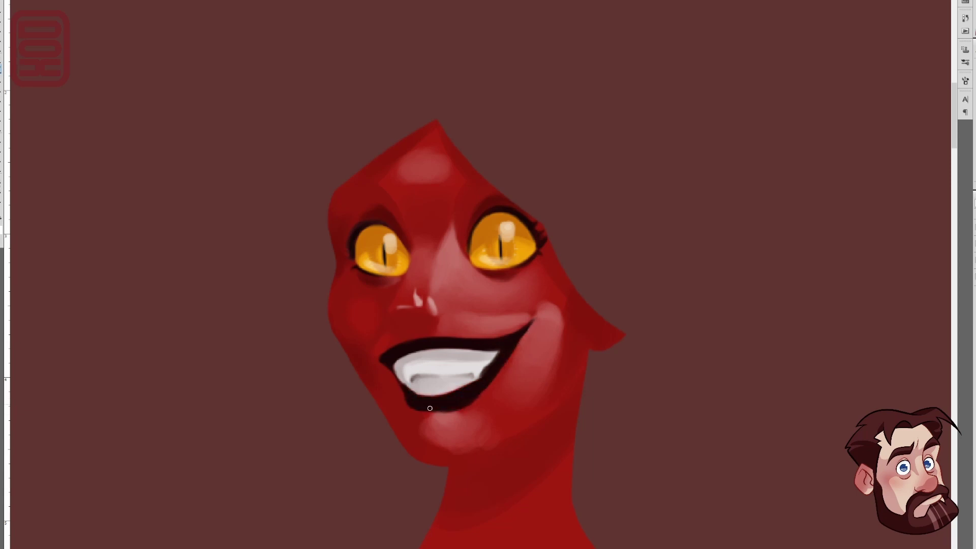
Step: Refine the lip edges and add a pale rim on the upper lip and white glints on the lower lip
drag(430, 409, 416, 390)
drag(453, 339, 418, 341)
drag(414, 389, 463, 394)
click(444, 397)
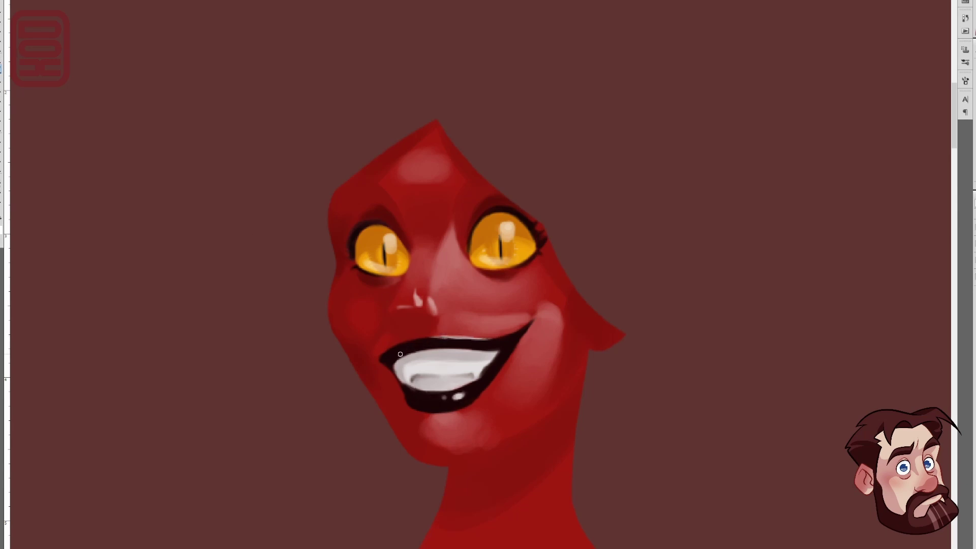
drag(404, 351, 455, 347)
Step: Shade the underside of the nose in dark red and paint black eyebrows above both eyes
drag(422, 320, 433, 323)
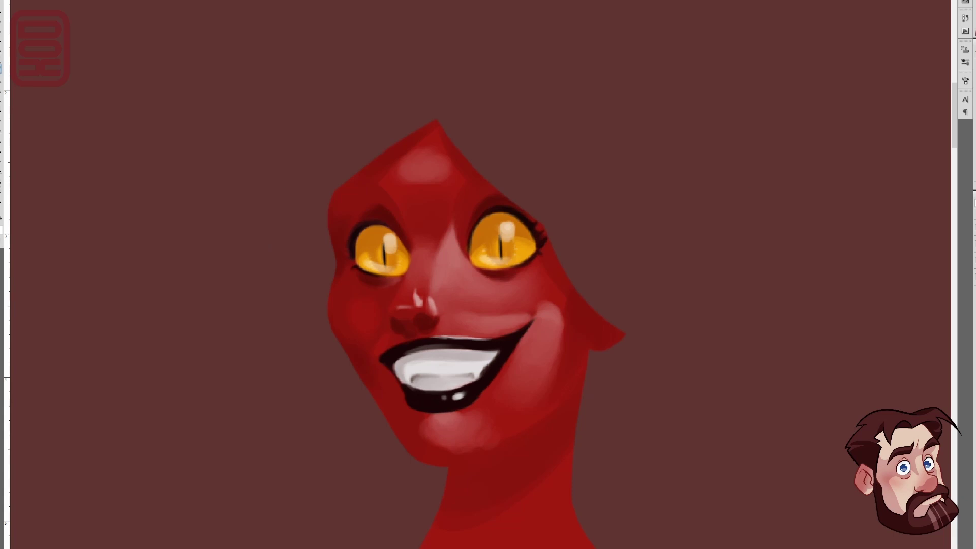
drag(359, 173, 388, 190)
mouse_move(459, 186)
mouse_down()
mouse_move(481, 171)
mouse_move(464, 183)
mouse_up()
click(975, 214)
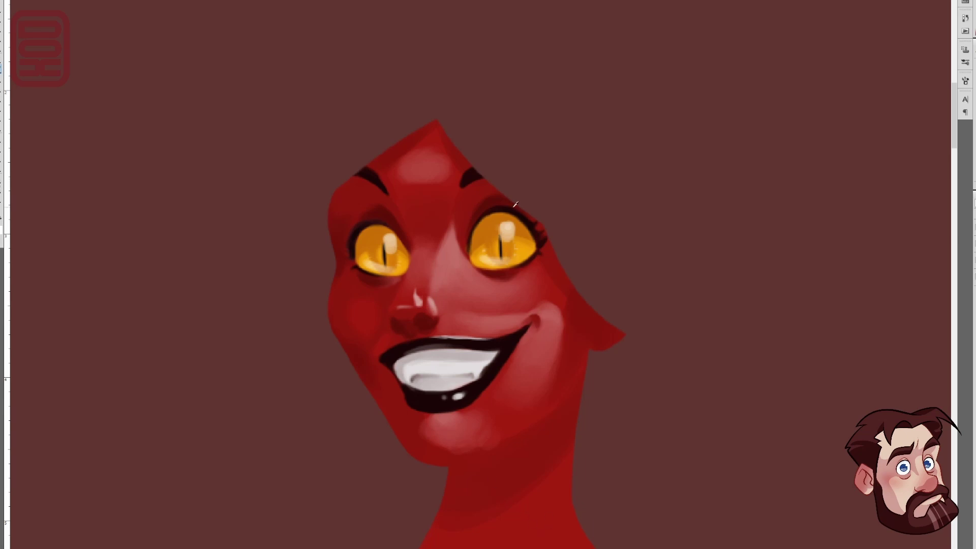
drag(479, 181, 503, 194)
Step: Paint a dark red shadow on the neck beneath the chin and darken the nostrils
scroll(429, 123, down, 5)
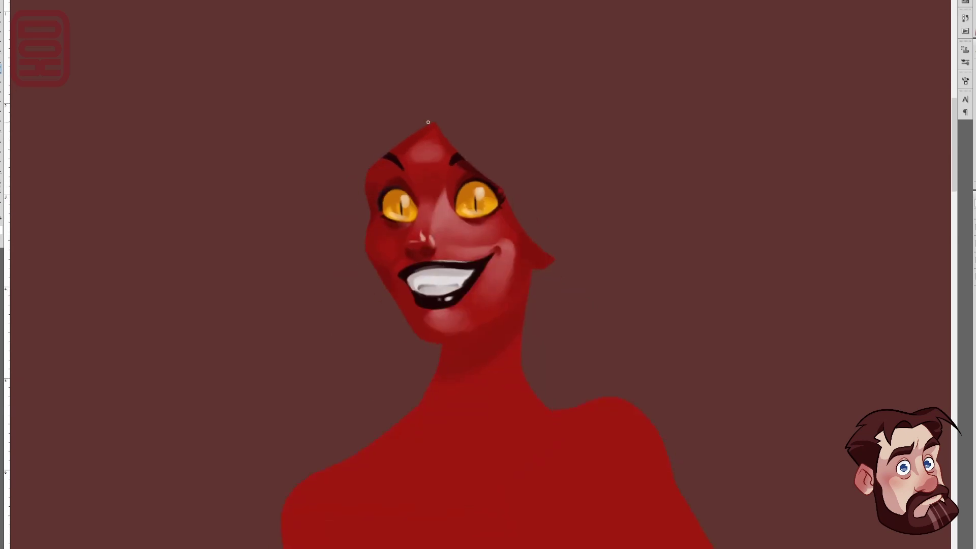
mouse_move(450, 335)
mouse_down()
mouse_move(469, 329)
mouse_move(451, 349)
mouse_up()
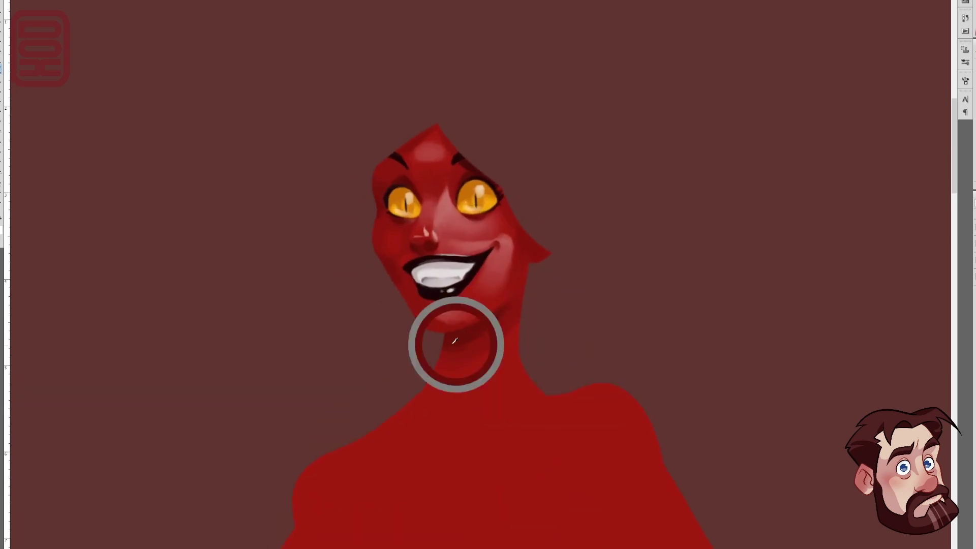
key(ctrl+plus)
key(ctrl+plus)
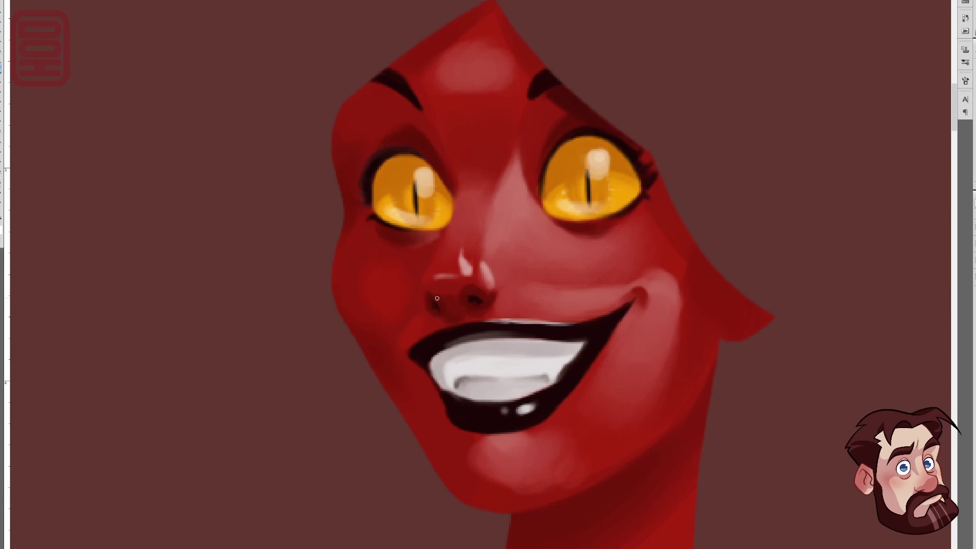
scroll(352, 271, down, 3)
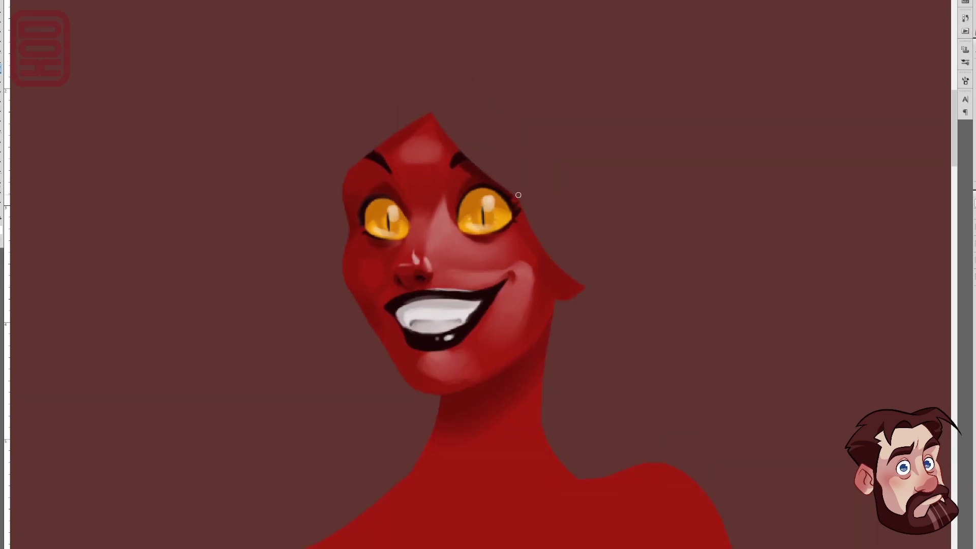
Step: Shade the outer edges of the face in dark red along the hairline, temples and ear
drag(522, 203, 555, 268)
key(bracketright)
scroll(444, 262, down, 3)
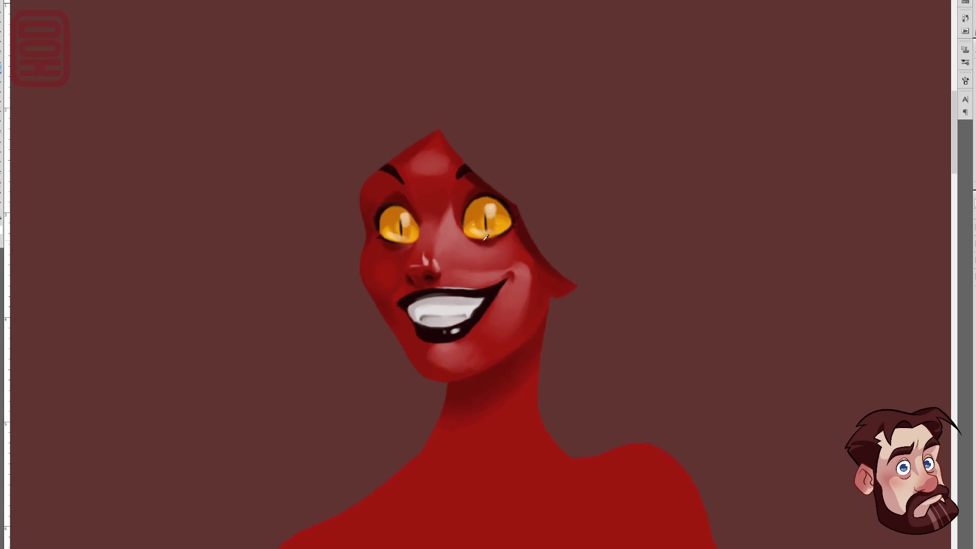
scroll(426, 248, up, 3)
alt+click(442, 200)
drag(452, 136, 474, 172)
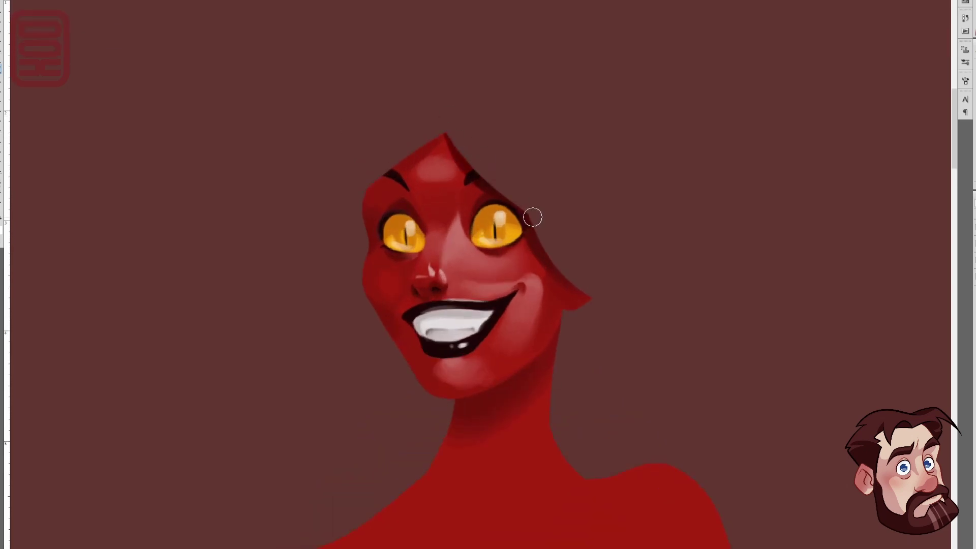
mouse_move(375, 194)
mouse_down()
mouse_move(440, 129)
mouse_move(368, 216)
mouse_up()
key(ctrl+z)
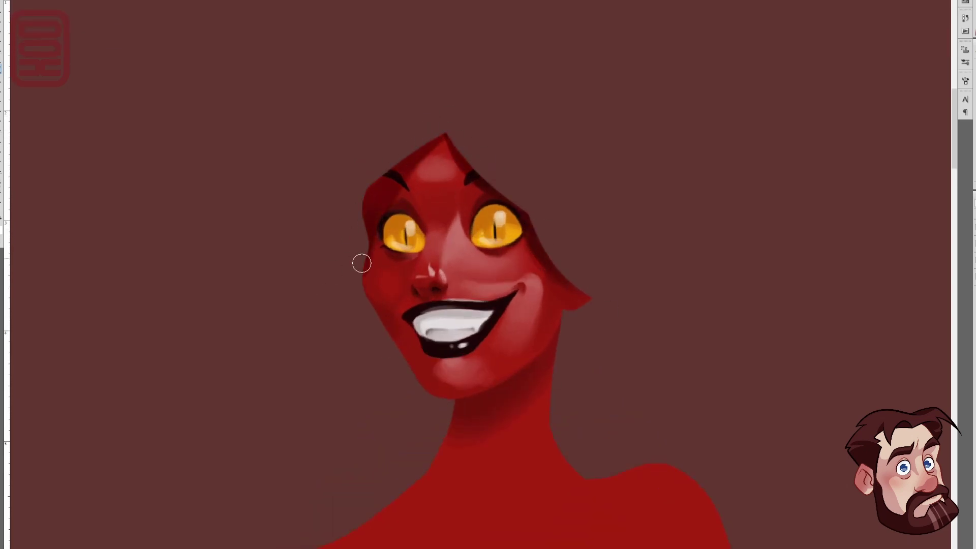
drag(362, 261, 363, 284)
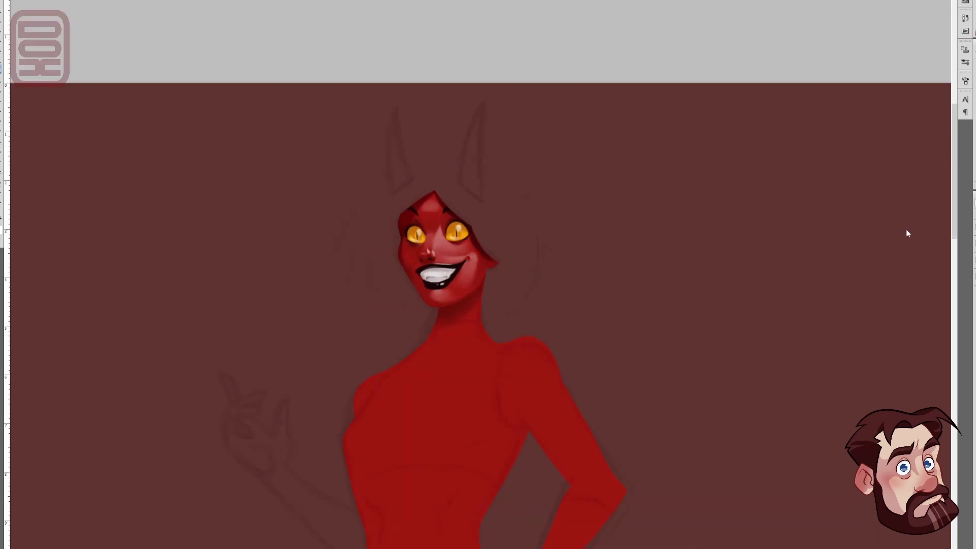
Step: Paint a black sleeveless high-neck crop top within the body selection, then deselect
key(ctrl+h)
scroll(359, 321, down, 3)
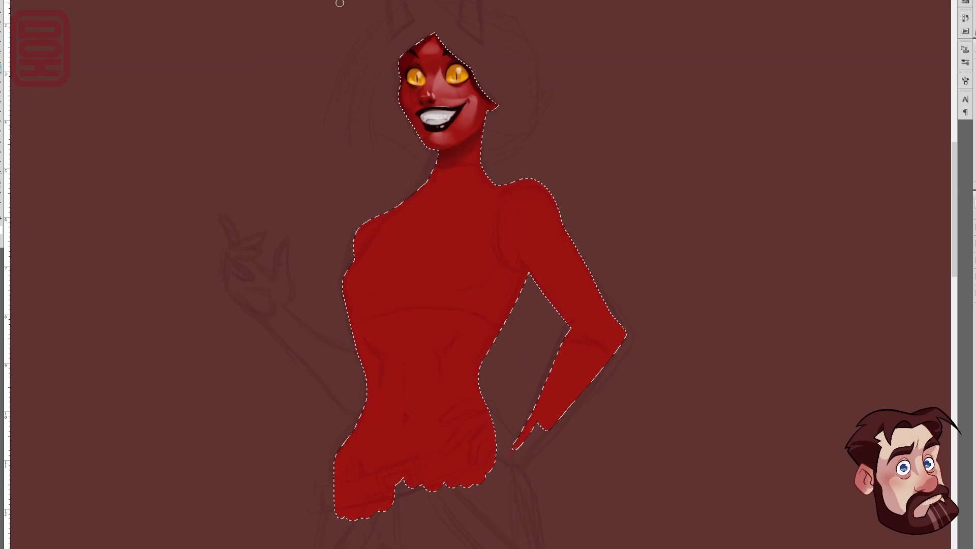
mouse_move(359, 321)
mouse_down()
mouse_move(512, 286)
mouse_move(501, 323)
mouse_move(355, 316)
mouse_move(349, 295)
mouse_move(447, 171)
mouse_move(412, 197)
mouse_move(433, 232)
mouse_up()
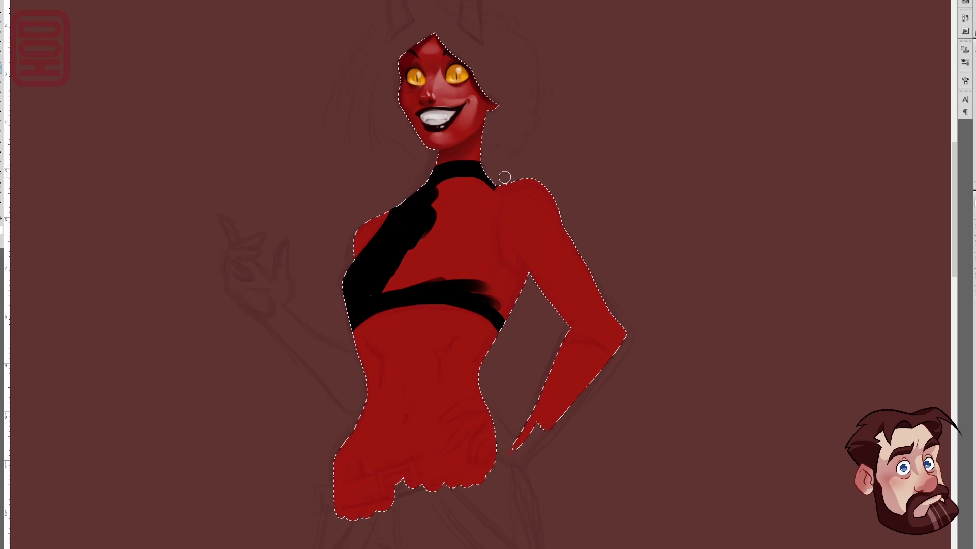
drag(504, 178, 549, 269)
mouse_move(448, 239)
mouse_down()
mouse_move(464, 235)
mouse_move(498, 285)
mouse_up()
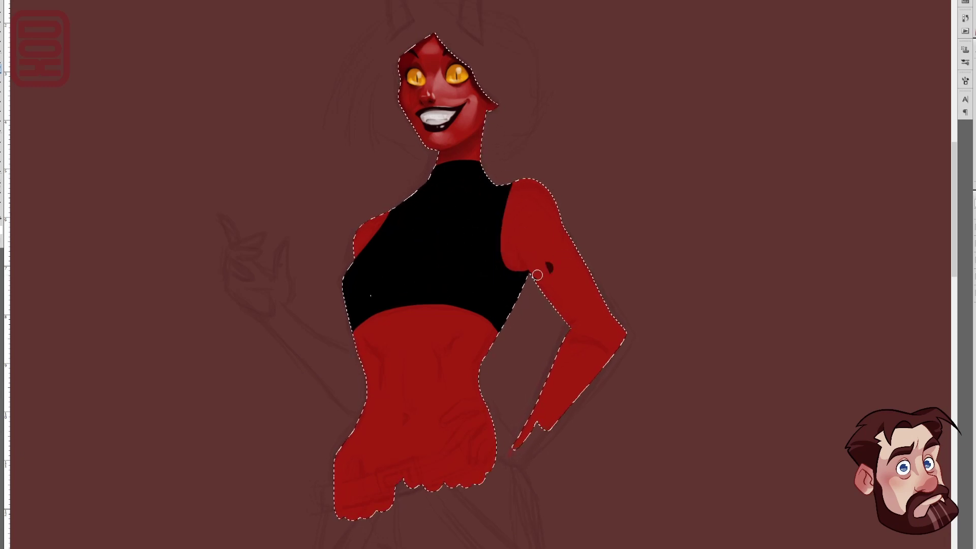
key(ctrl+d)
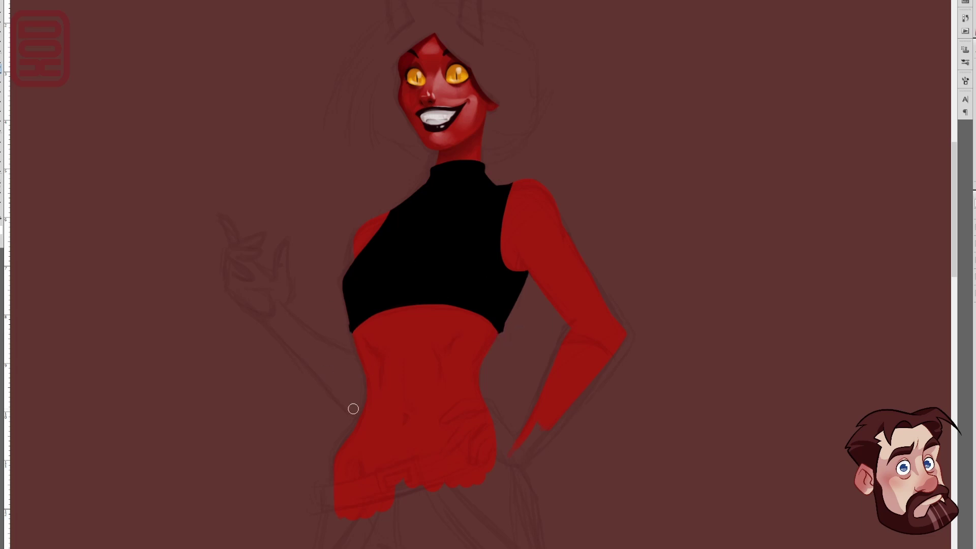
Step: Draw two curved black horns above the head, following the sketch
scroll(480, 275, up, 3)
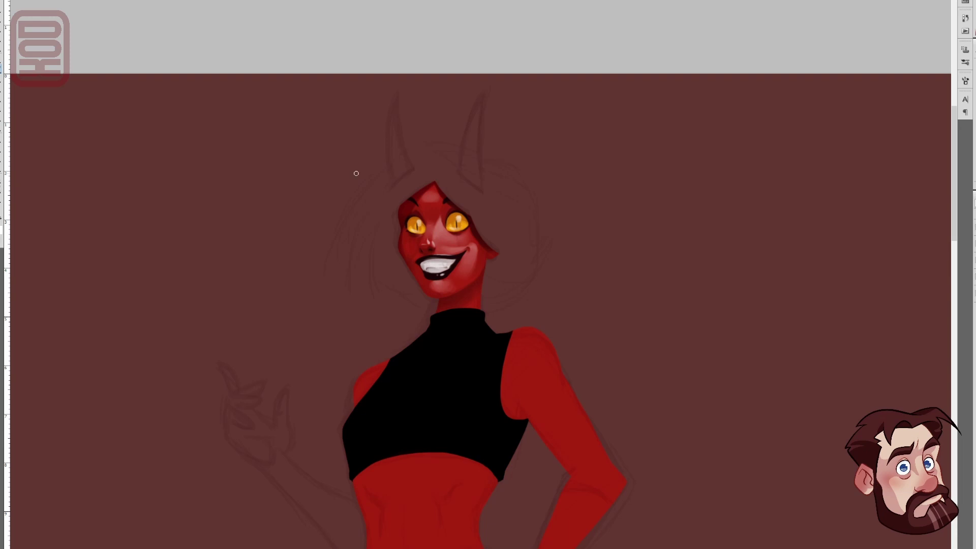
drag(356, 174, 580, 545)
drag(452, 262, 461, 21)
key(ctrl+z)
drag(494, 234, 460, 10)
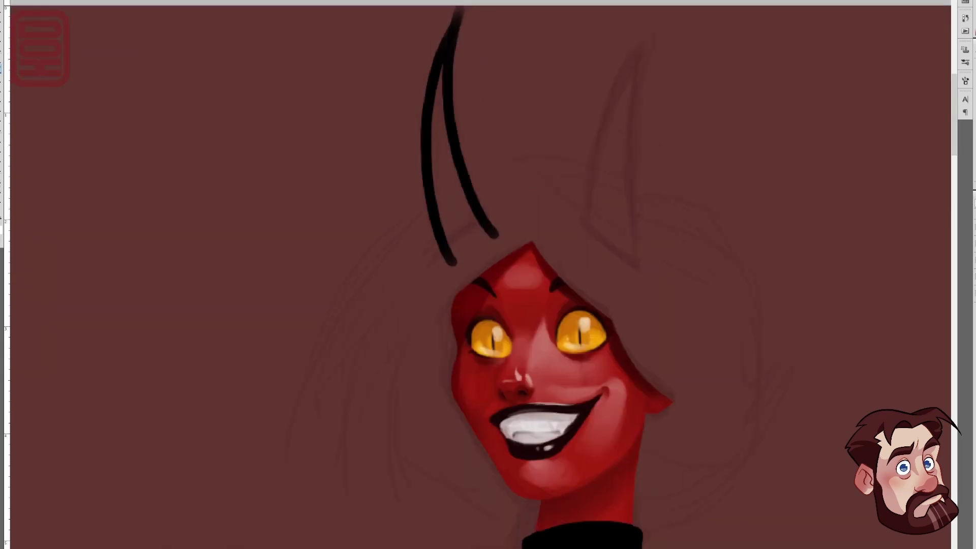
drag(437, 66, 462, 228)
mouse_move(673, 8)
mouse_down()
mouse_move(641, 279)
mouse_move(601, 218)
mouse_up()
mouse_move(625, 92)
mouse_down()
mouse_move(641, 290)
mouse_move(576, 217)
mouse_up()
Step: Trim the bases of both horns at an angle and clean up their tips into sharp points
key(e)
drag(496, 227, 451, 269)
drag(566, 212, 656, 305)
key(b)
scroll(418, 123, up, 3)
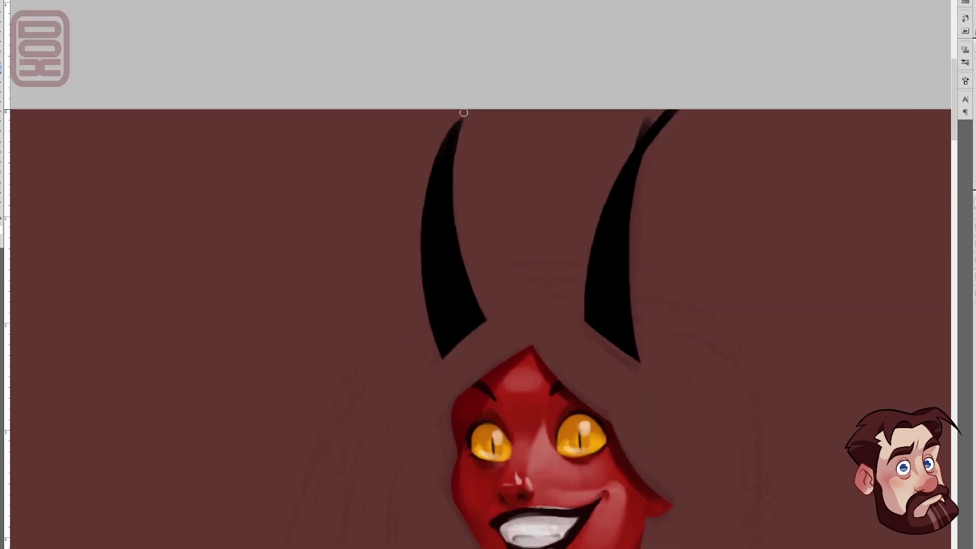
mouse_move(613, 128)
mouse_down()
mouse_move(654, 114)
mouse_move(650, 144)
mouse_up()
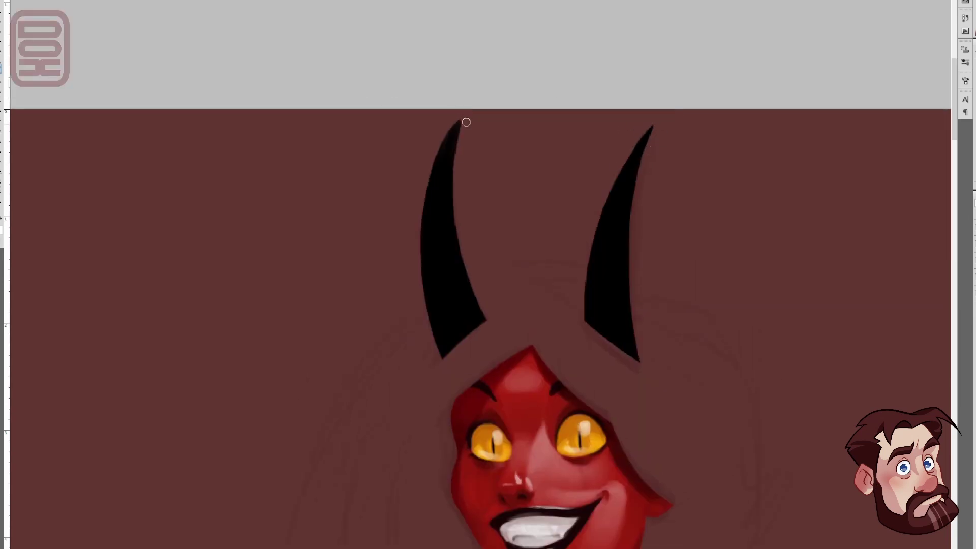
mouse_move(466, 122)
mouse_down()
mouse_move(435, 160)
mouse_move(442, 357)
mouse_up()
Step: Erase two bands of increasing width across each horn to split it into three segments
key(bracketright)
key(bracketright)
key(bracketright)
key(bracketright)
drag(432, 175, 456, 178)
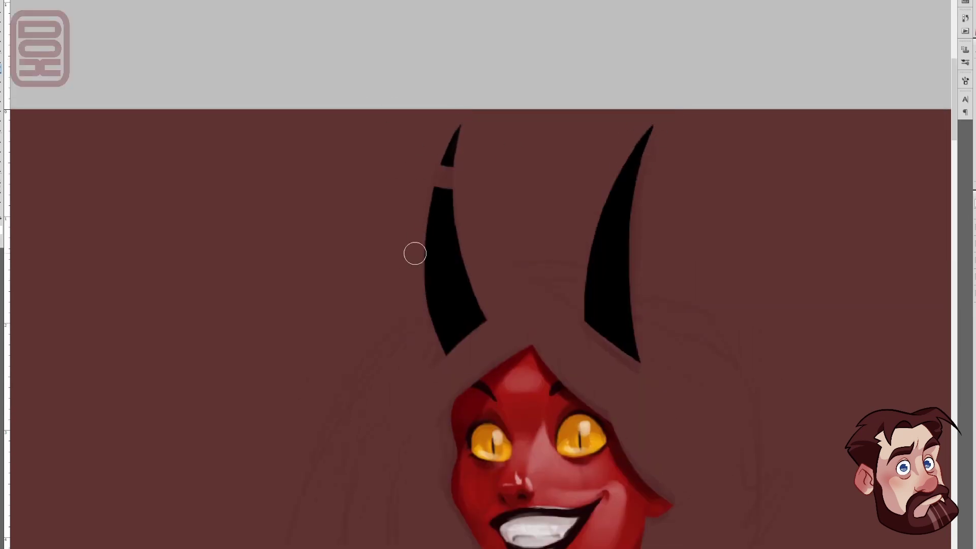
drag(605, 190, 639, 196)
key(bracketright)
key(bracketright)
key(bracketright)
drag(423, 285, 472, 266)
drag(583, 270, 636, 275)
Step: Paint dark red shading for the ribs, abdominal muscles and navel on the bare midriff
scroll(702, 266, down, 4)
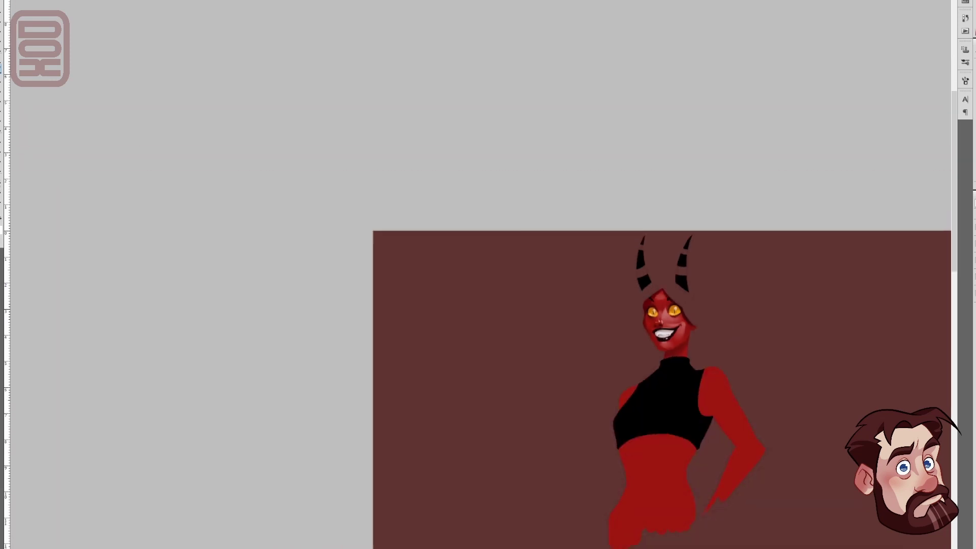
click(975, 294)
drag(823, 274, 675, 146)
key(ctrl+z)
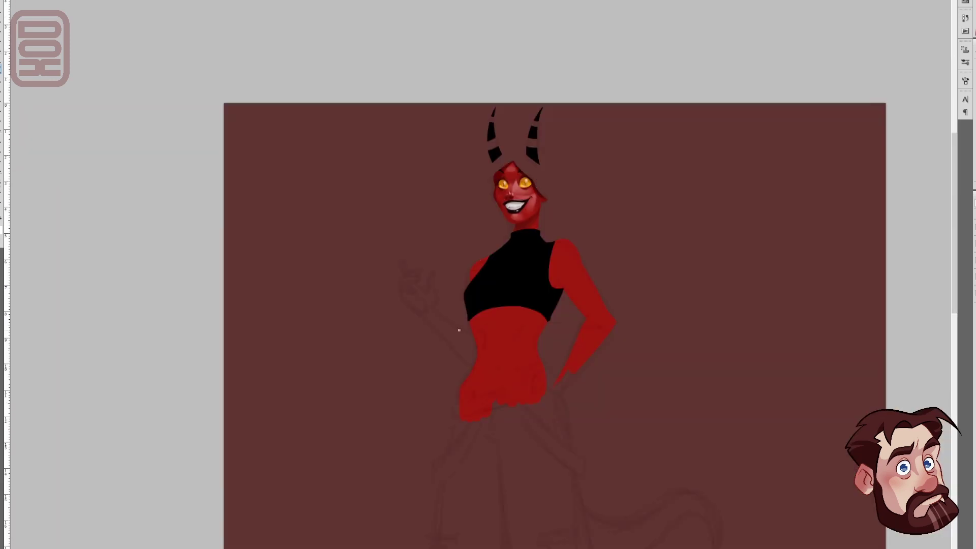
scroll(451, 326, up, 3)
drag(502, 326, 516, 361)
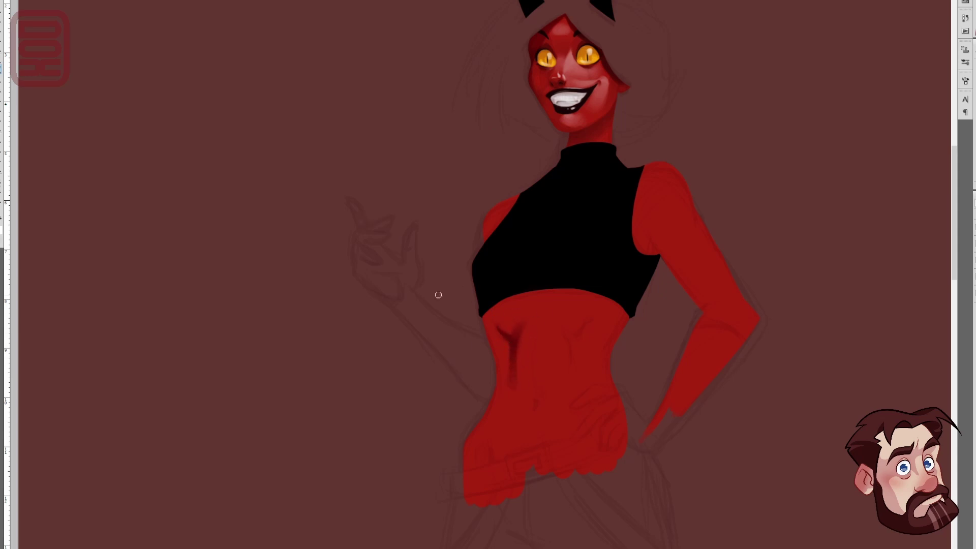
mouse_move(461, 328)
mouse_down()
mouse_move(523, 284)
mouse_move(488, 334)
mouse_move(499, 390)
mouse_move(506, 347)
mouse_up()
alt+click(503, 343)
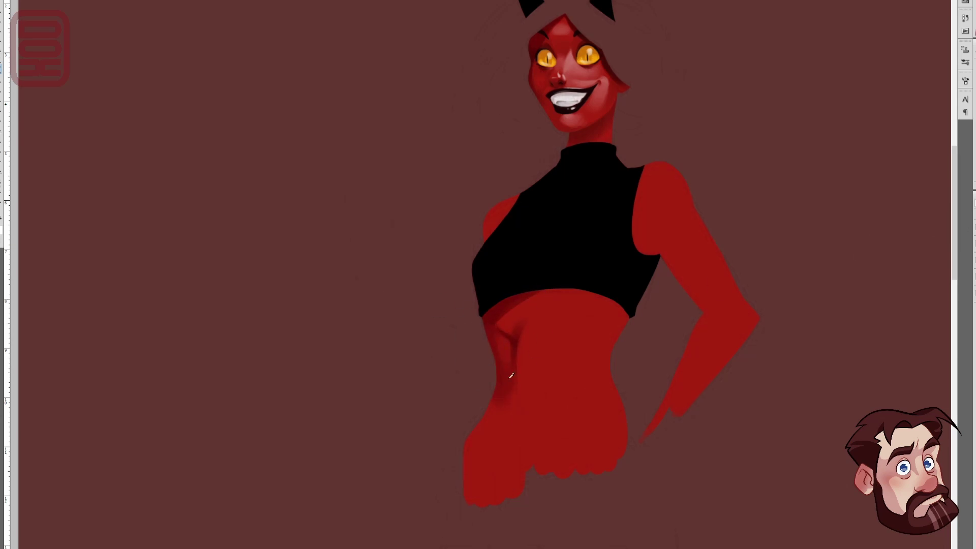
alt+click(566, 333)
drag(566, 330, 570, 342)
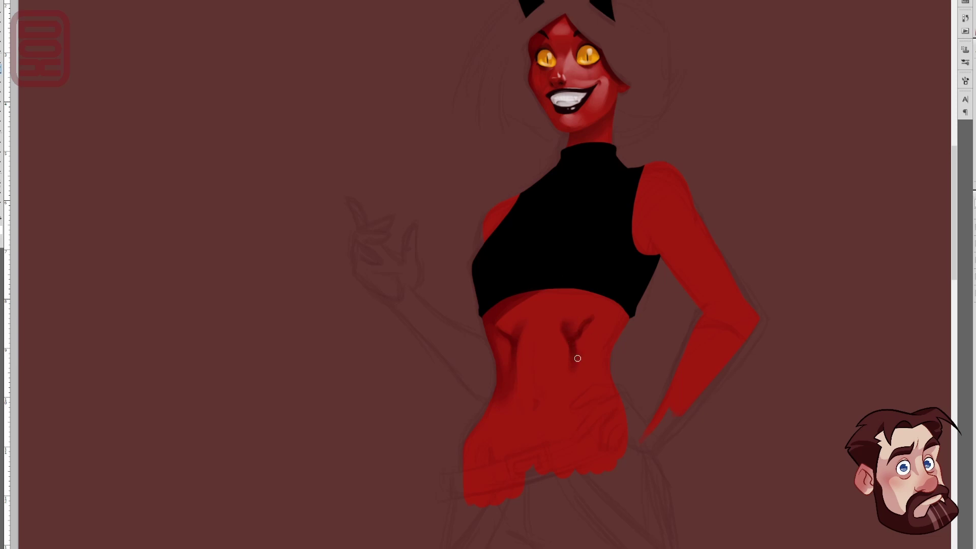
scroll(498, 338, down, 1)
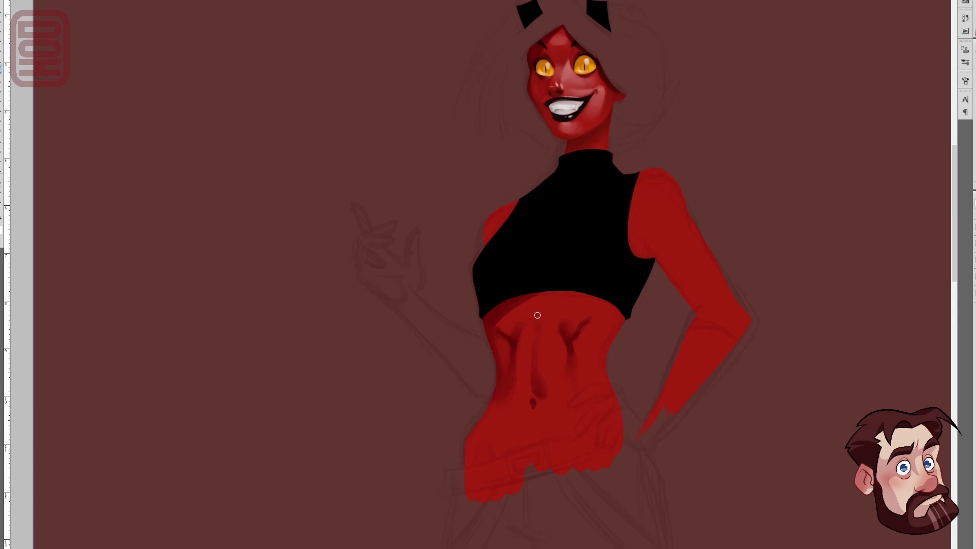
Step: Paint soft pinkish-red highlights on the abdominal muscles, the navel and the lower ribs
click(975, 228)
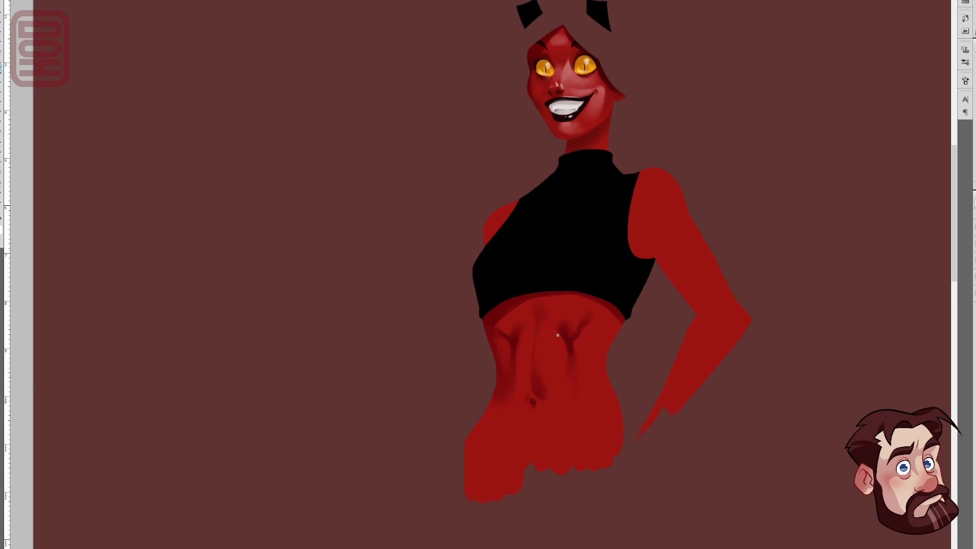
mouse_move(558, 335)
mouse_down()
mouse_move(544, 342)
mouse_move(552, 360)
mouse_move(526, 363)
mouse_move(561, 364)
mouse_move(548, 393)
mouse_up()
key(r)
key(Escape)
drag(570, 318, 577, 302)
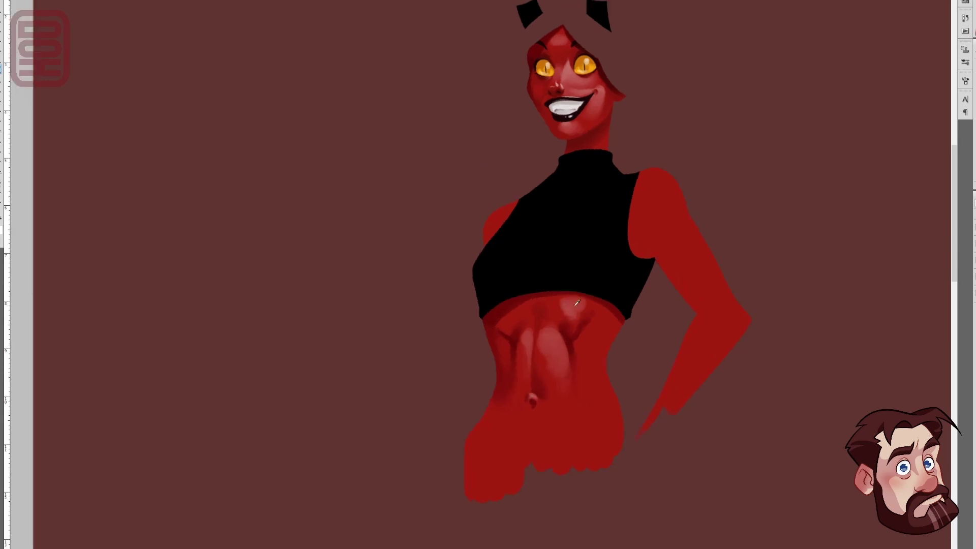
Step: Shade the hip, the side of the waist and the upper arm beside the top in darker red
click(970, 228)
drag(491, 471, 484, 437)
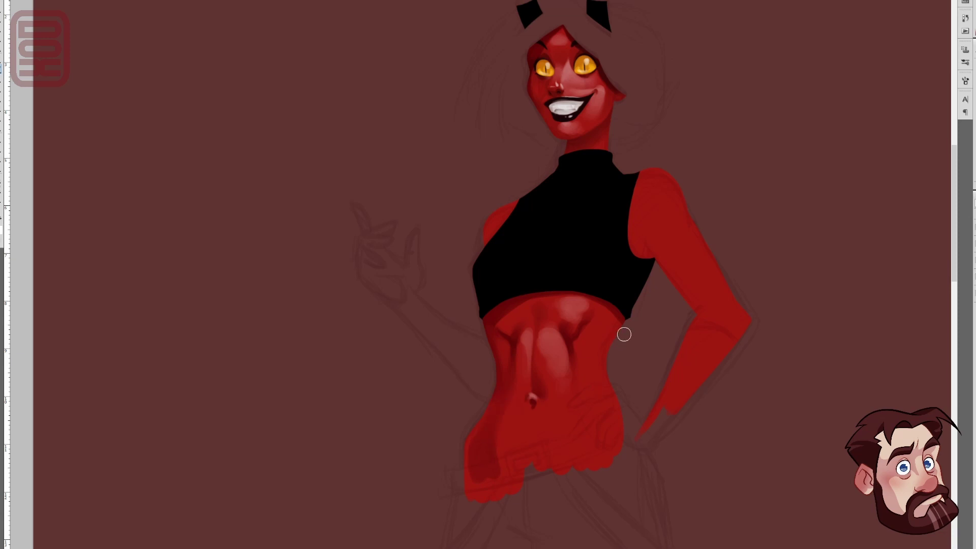
drag(600, 358, 599, 387)
scroll(489, 345, down, 3)
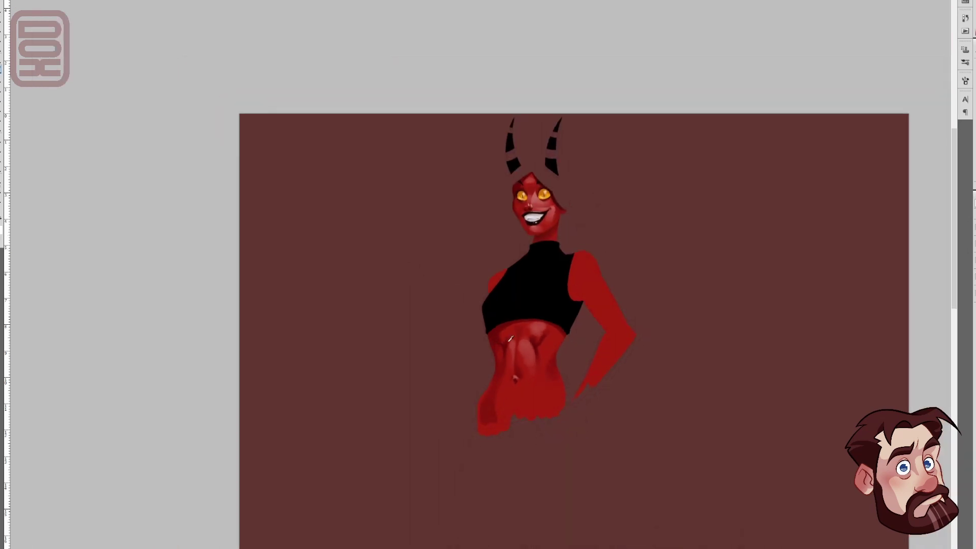
mouse_move(587, 281)
mouse_down()
mouse_move(579, 277)
mouse_move(588, 297)
mouse_up()
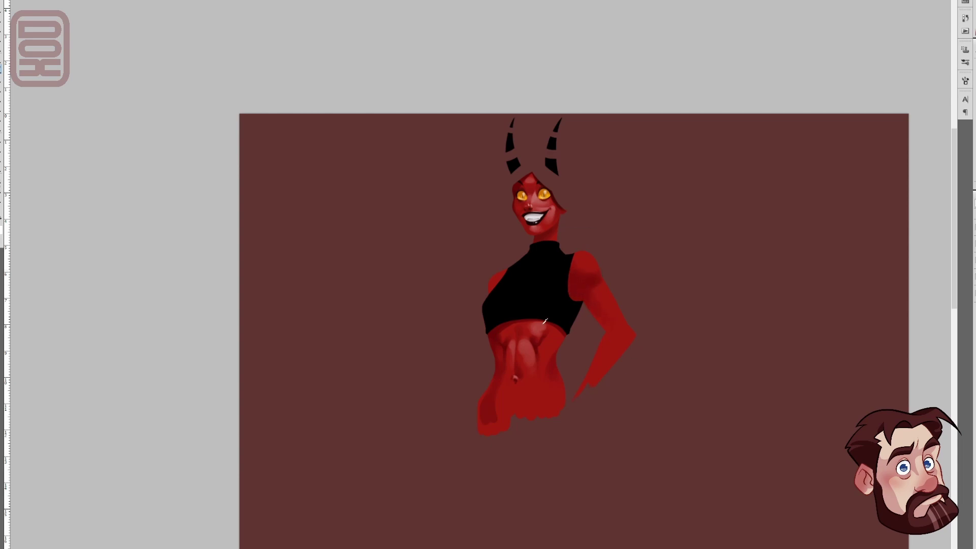
Step: Paint soft pinkish highlights on the shoulder and along the upper arm
drag(582, 253, 601, 296)
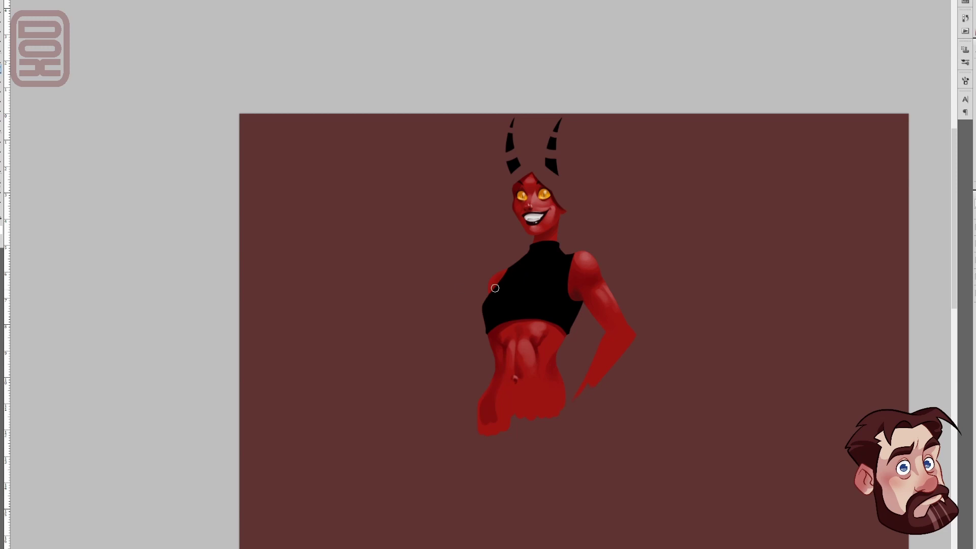
scroll(514, 224, down, 3)
scroll(441, 129, up, 5)
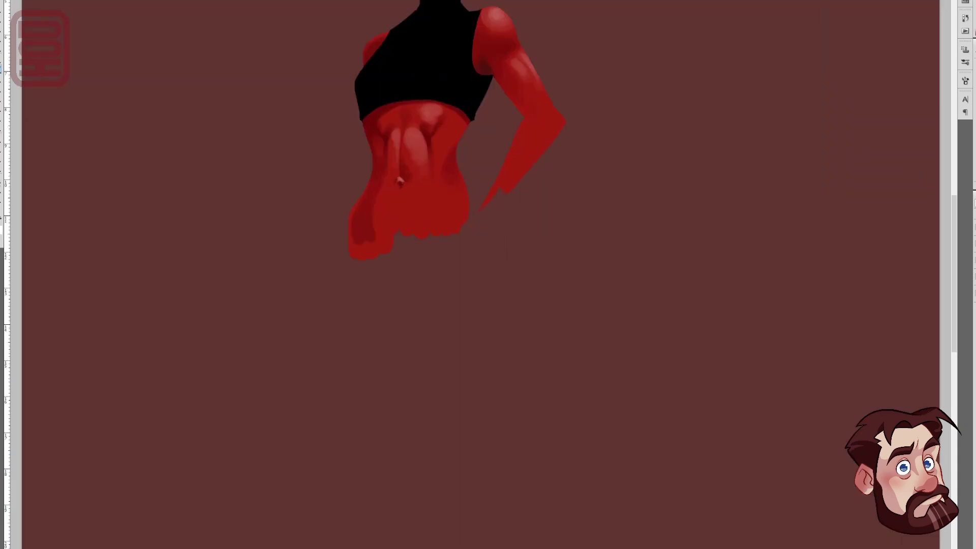
Step: Paint a black glove over the forearm below the elbow within the body selection, and deselect
scroll(464, 96, up, 3)
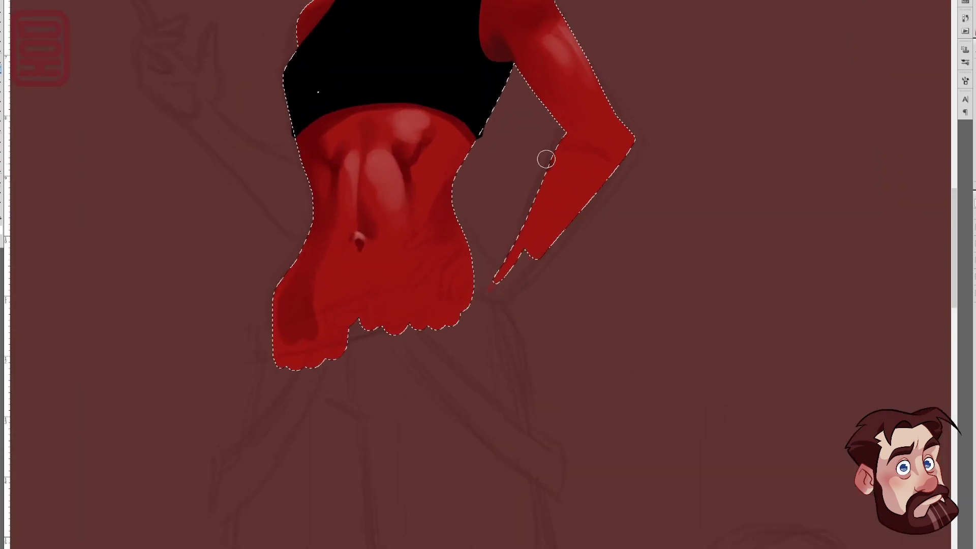
drag(607, 181, 563, 154)
key(bracketright)
key(bracketright)
key(bracketright)
mouse_move(499, 294)
mouse_down()
mouse_move(569, 184)
mouse_move(545, 235)
mouse_up()
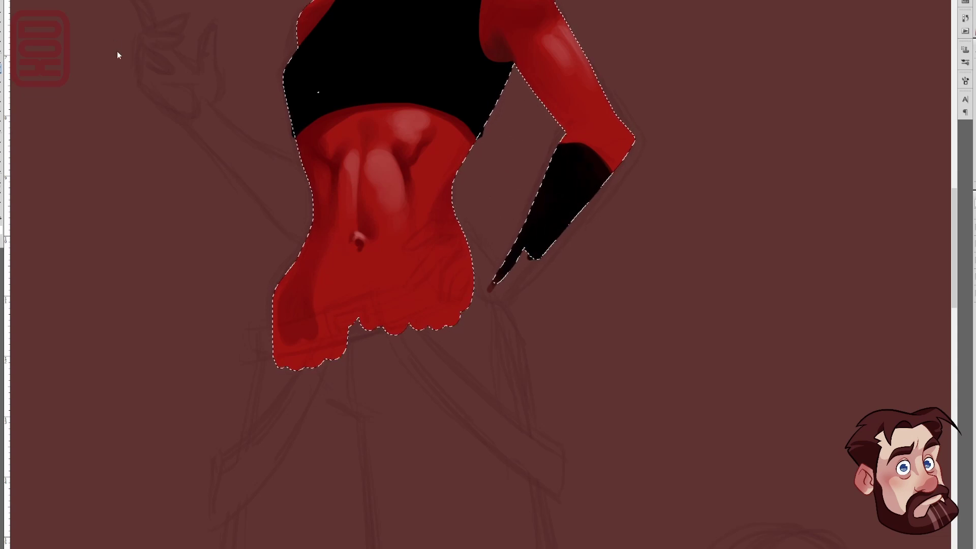
key(ctrl+d)
Step: Paint the fingers of the black gloved hand resting on the hip, following the sketch
key(bracketleft)
key(bracketleft)
key(bracketleft)
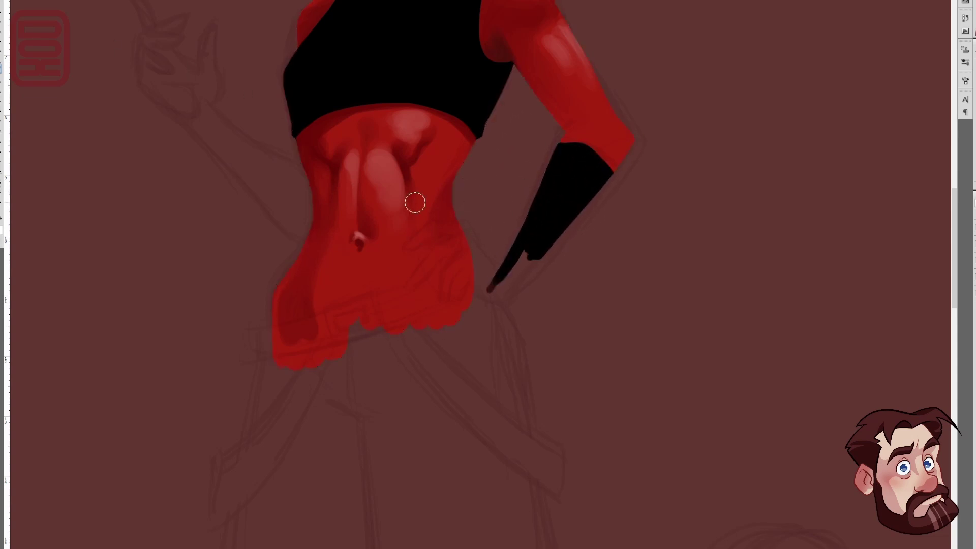
scroll(413, 203, up, 2)
key(bracketleft)
key(bracketleft)
mouse_move(401, 274)
mouse_down()
mouse_move(422, 257)
mouse_move(526, 292)
mouse_move(445, 246)
mouse_move(498, 244)
mouse_up()
mouse_move(407, 338)
mouse_down()
mouse_move(434, 293)
mouse_move(500, 261)
mouse_up()
drag(411, 335, 459, 284)
Step: Fill in the back of the gloved hand and the bent wrist in black, joining them to the forearm
drag(477, 251, 502, 263)
drag(453, 297, 508, 267)
mouse_move(466, 363)
mouse_down()
mouse_move(465, 309)
mouse_move(470, 358)
mouse_move(508, 276)
mouse_move(481, 341)
mouse_move(534, 310)
mouse_move(578, 338)
mouse_move(552, 314)
mouse_up()
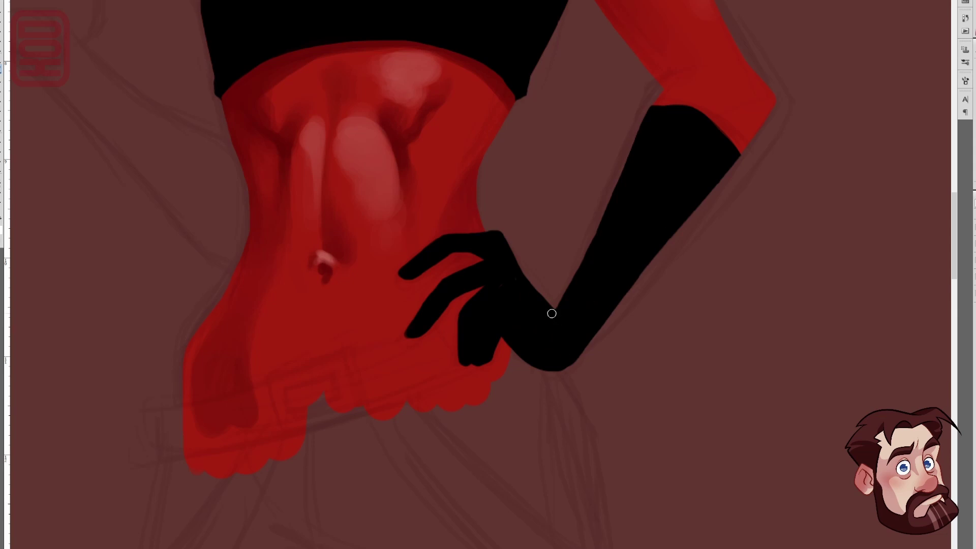
mouse_move(737, 158)
mouse_down()
mouse_move(657, 240)
mouse_move(728, 156)
mouse_move(647, 221)
mouse_up()
key(ctrl+z)
key(e)
key(bracketleft)
key(bracketleft)
key(bracketleft)
key(bracketleft)
scroll(540, 122, down, 6)
scroll(537, 121, up, 10)
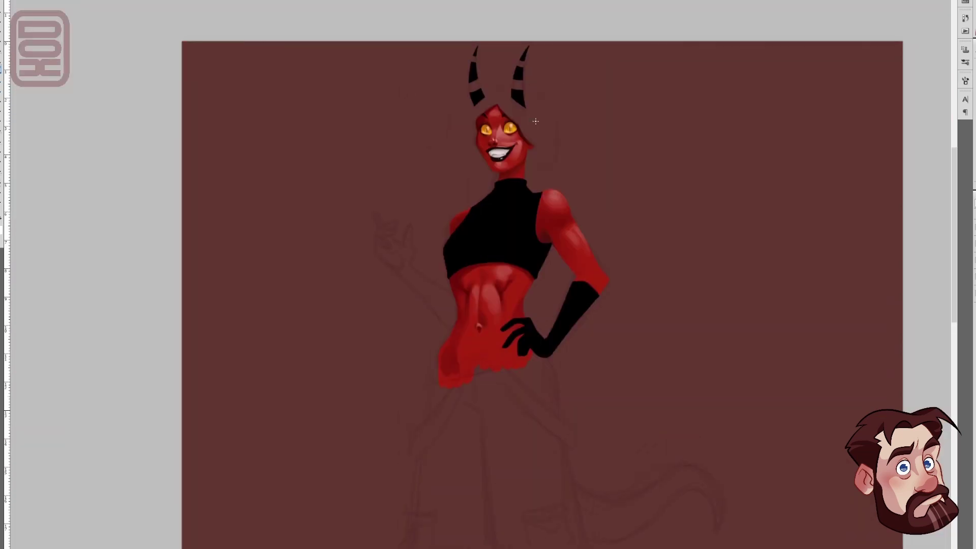
Step: Select a wide slanted band across the whole canvas with the Polygonal Lasso and fill it with black behind the figure
scroll(536, 121, down, 1)
scroll(610, 145, down, 5)
key(l)
scroll(631, 149, up, 1)
click(902, 15)
click(134, 286)
click(130, 510)
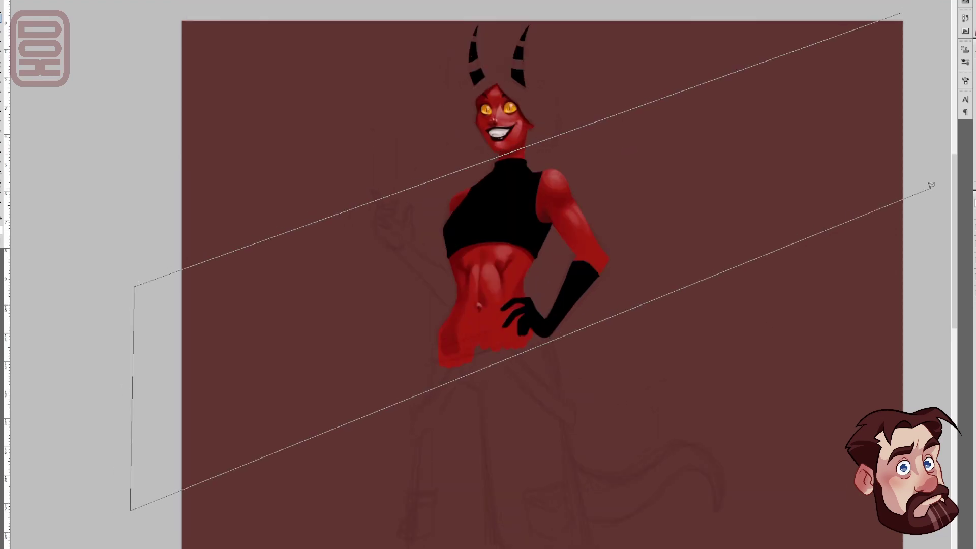
double_click(932, 185)
key(alt+BackSpace)
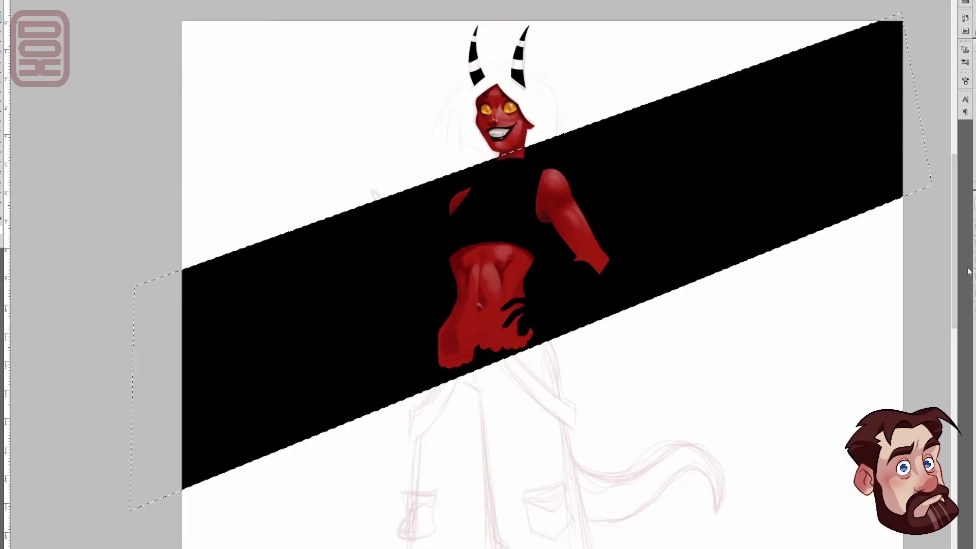
key(ctrl+d)
scroll(769, 297, up, 1)
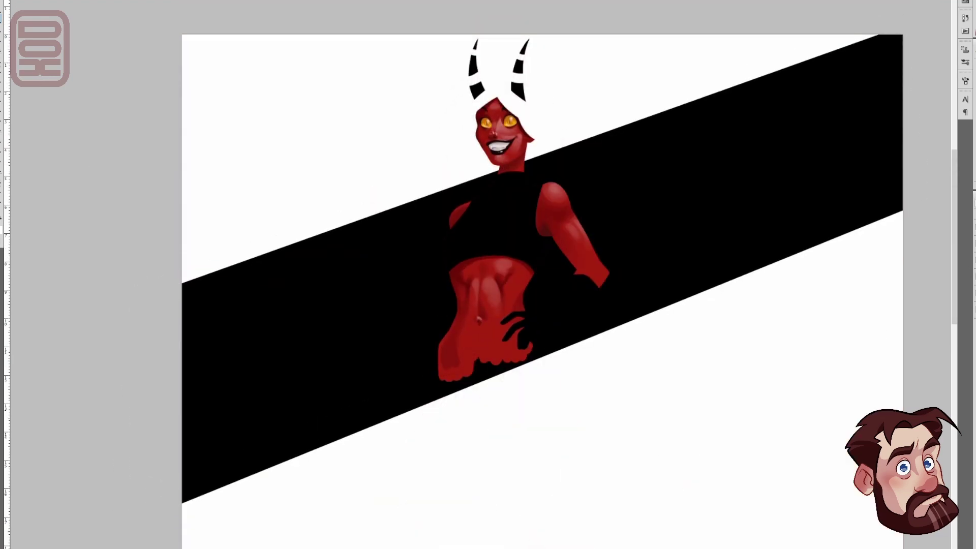
Step: Paint a thick, slightly curved black waistband across the hips, running under the gloved hand
scroll(541, 274, down, 3)
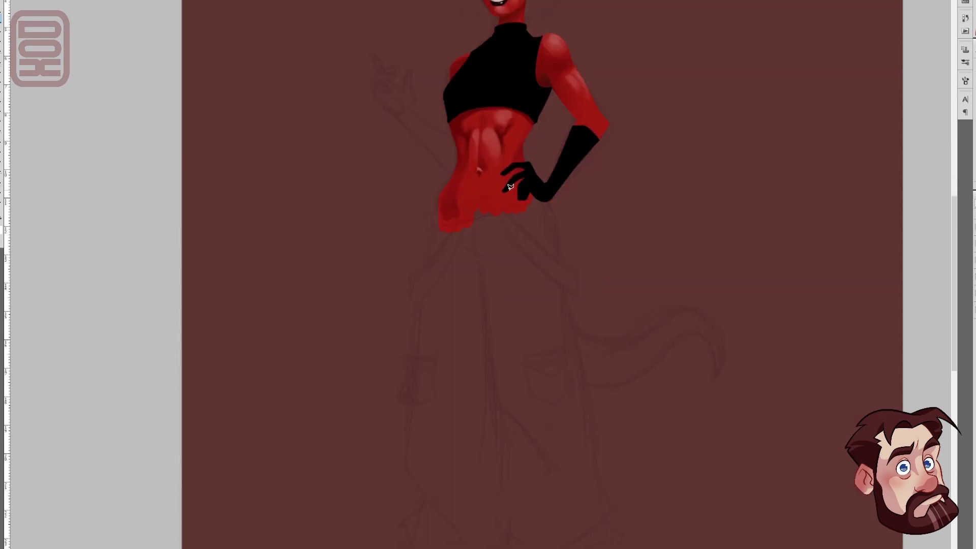
scroll(510, 187, up, 2)
mouse_move(532, 183)
mouse_down()
mouse_move(266, 268)
mouse_move(224, 270)
mouse_up()
drag(526, 196, 213, 287)
drag(559, 201, 189, 288)
Step: Erase the part of the waistband that overshoots the outer edge of the hip
key(e)
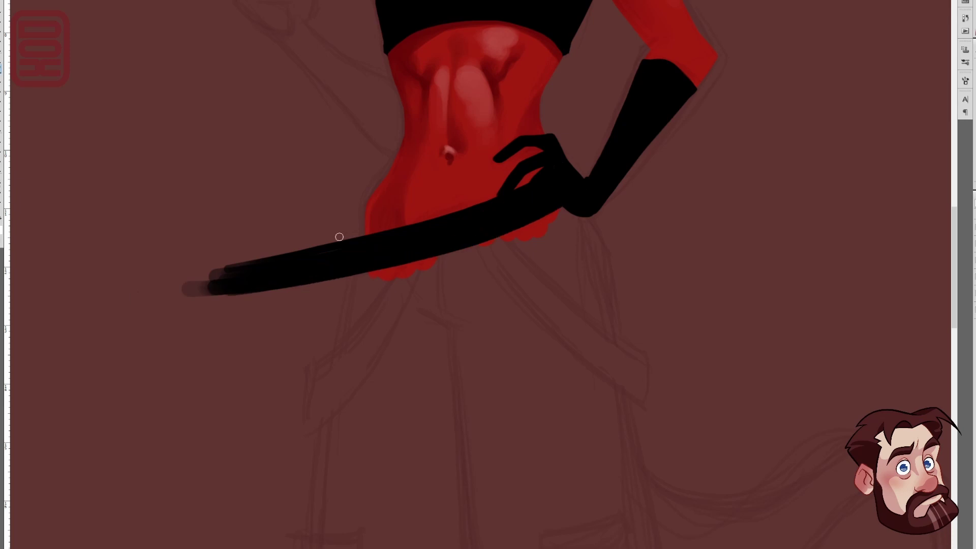
drag(351, 237, 357, 274)
key(bracketright)
key(bracketright)
key(bracketright)
mouse_move(192, 285)
mouse_down()
mouse_move(340, 260)
mouse_move(348, 370)
mouse_up()
Step: Outline the outer edge of the trouser leg below the bare hip in black, including its side pocket
key(b)
drag(359, 272, 347, 370)
scroll(514, 268, down, 3)
scroll(424, 235, down, 2)
drag(432, 160, 453, 447)
key(bracketright)
key(bracketright)
mouse_move(440, 193)
mouse_down()
mouse_move(429, 256)
mouse_move(368, 229)
mouse_up()
drag(425, 199, 384, 238)
key(e)
mouse_move(373, 203)
mouse_down()
mouse_move(407, 207)
mouse_move(408, 243)
mouse_up()
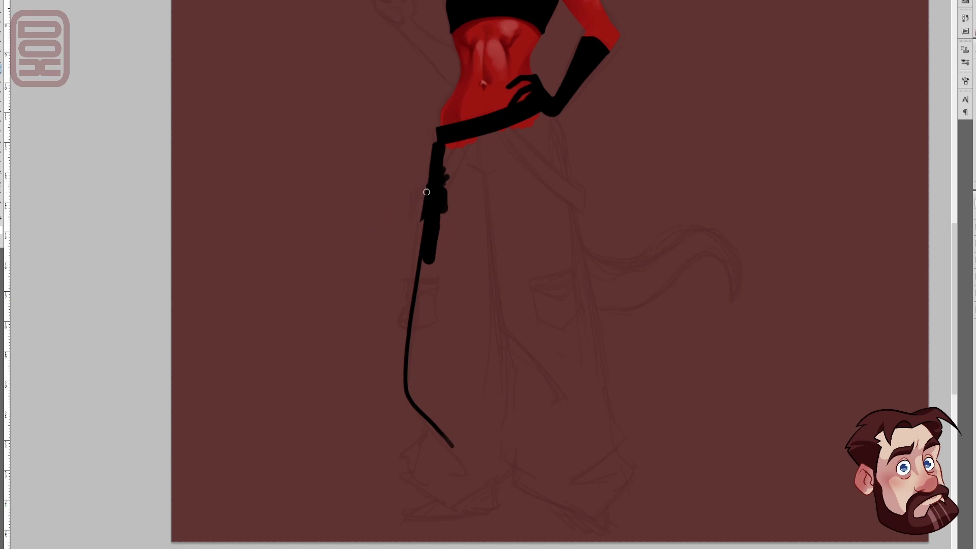
Step: Block in the wide black trousers down to the baggy hems, trimming their edges with the eraser
mouse_move(427, 191)
mouse_down()
mouse_move(523, 109)
mouse_move(552, 182)
mouse_move(610, 425)
mouse_move(531, 516)
mouse_up()
mouse_move(461, 443)
mouse_down()
mouse_move(418, 388)
mouse_move(520, 144)
mouse_move(558, 312)
mouse_move(420, 346)
mouse_up()
key(e)
drag(532, 513, 565, 480)
key(b)
drag(466, 427, 507, 380)
Step: Add the side pocket on the other trouser leg and paint both pointed shoes in black
key(bracketleft)
key(bracketleft)
drag(568, 185, 582, 206)
mouse_move(430, 427)
mouse_down()
mouse_move(451, 497)
mouse_move(425, 463)
mouse_move(451, 433)
mouse_move(527, 395)
mouse_move(572, 504)
mouse_move(605, 488)
mouse_move(566, 427)
mouse_move(499, 377)
mouse_move(636, 513)
mouse_move(477, 512)
mouse_move(488, 506)
mouse_move(448, 517)
mouse_move(407, 497)
mouse_move(398, 529)
mouse_move(432, 516)
mouse_up()
drag(569, 497, 586, 505)
scroll(587, 505, up, 5)
key(ctrl+0)
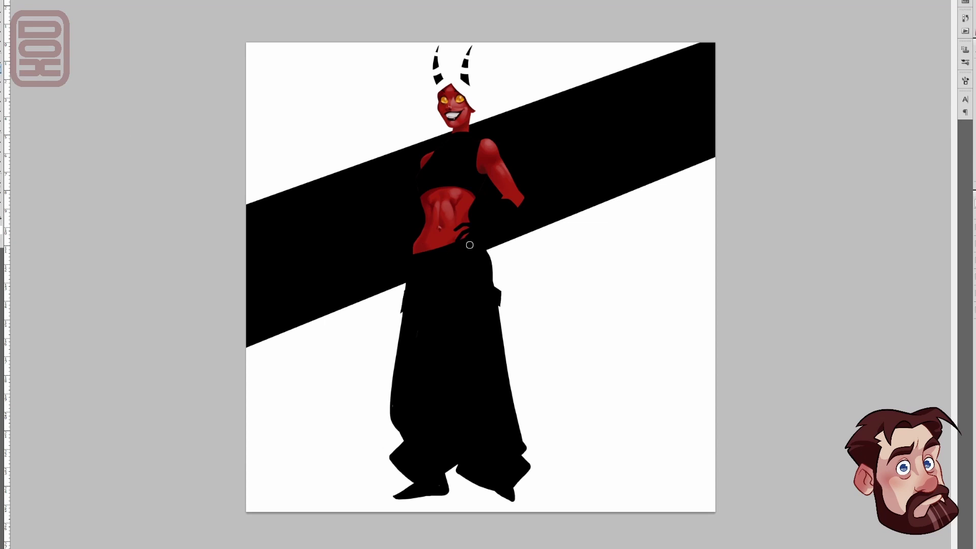
Step: Paint a curved, pointed tail in flat red, emerging from behind the trousers
scroll(449, 248, up, 3)
scroll(535, 263, down, 1)
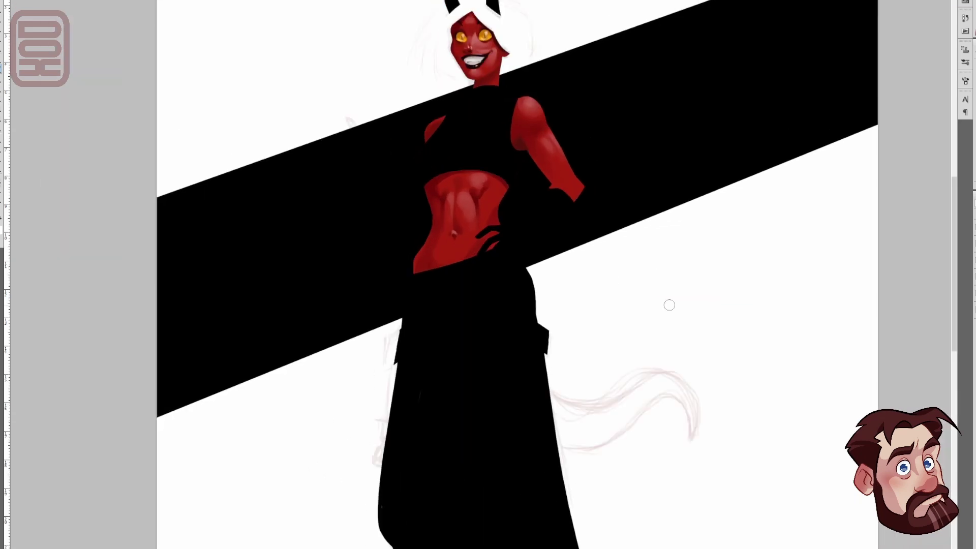
mouse_move(552, 395)
mouse_down()
mouse_move(703, 423)
mouse_move(674, 459)
mouse_up()
drag(687, 417, 563, 449)
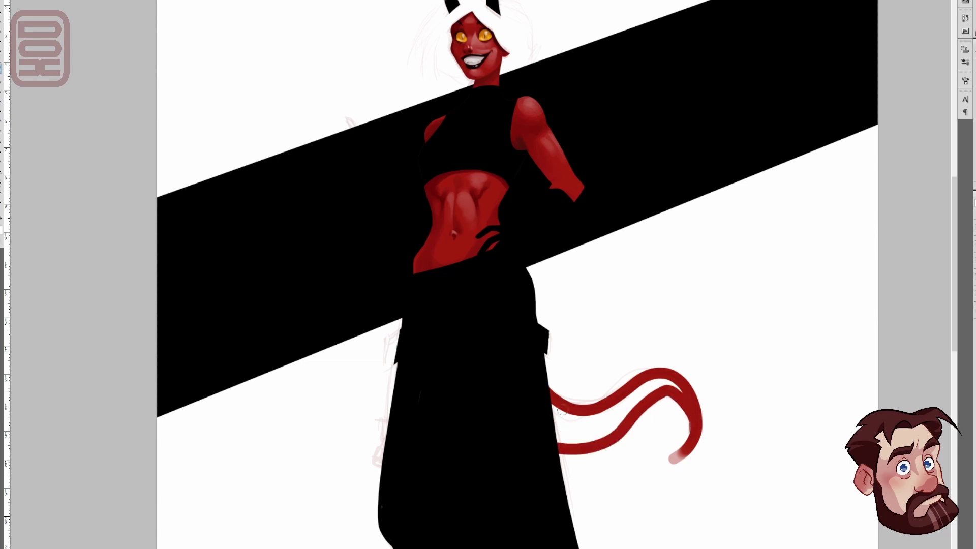
mouse_move(563, 413)
mouse_down()
mouse_move(610, 427)
mouse_move(680, 390)
mouse_up()
drag(681, 439, 679, 445)
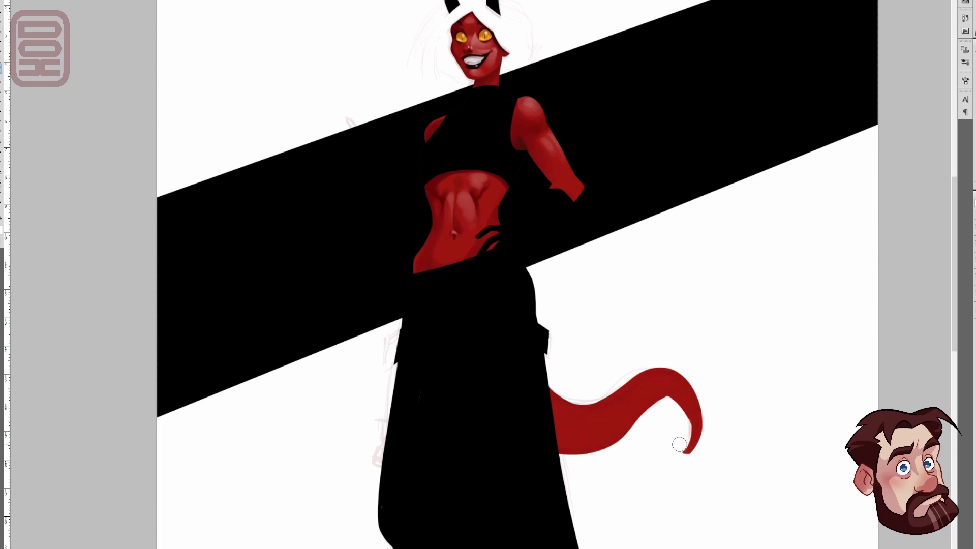
Step: Shade the underside of the tail in darker red and add a soft highlight along its upper curve
alt+click(456, 245)
mouse_move(568, 435)
mouse_down()
mouse_move(659, 407)
mouse_move(691, 440)
mouse_up()
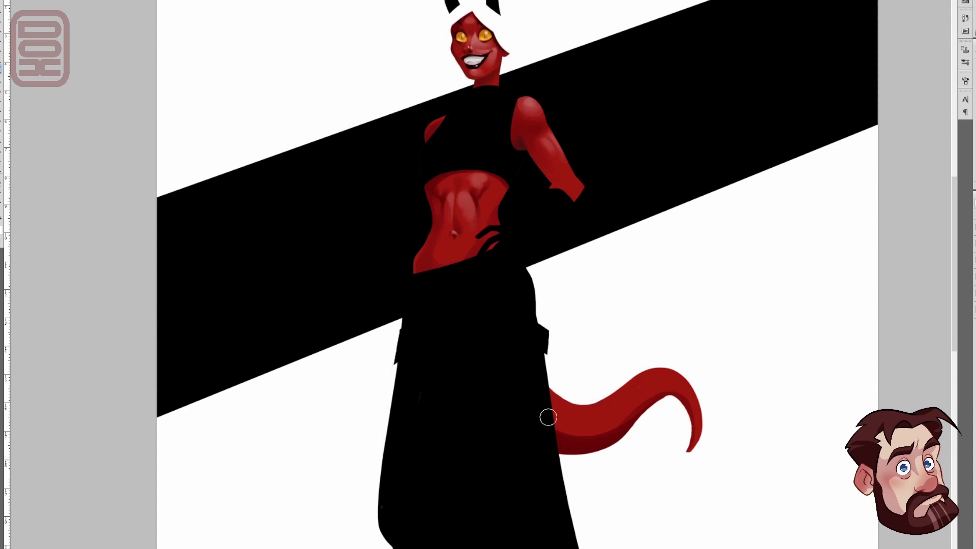
mouse_move(549, 415)
mouse_down()
mouse_move(579, 431)
mouse_move(679, 411)
mouse_move(693, 441)
mouse_up()
drag(605, 424, 655, 393)
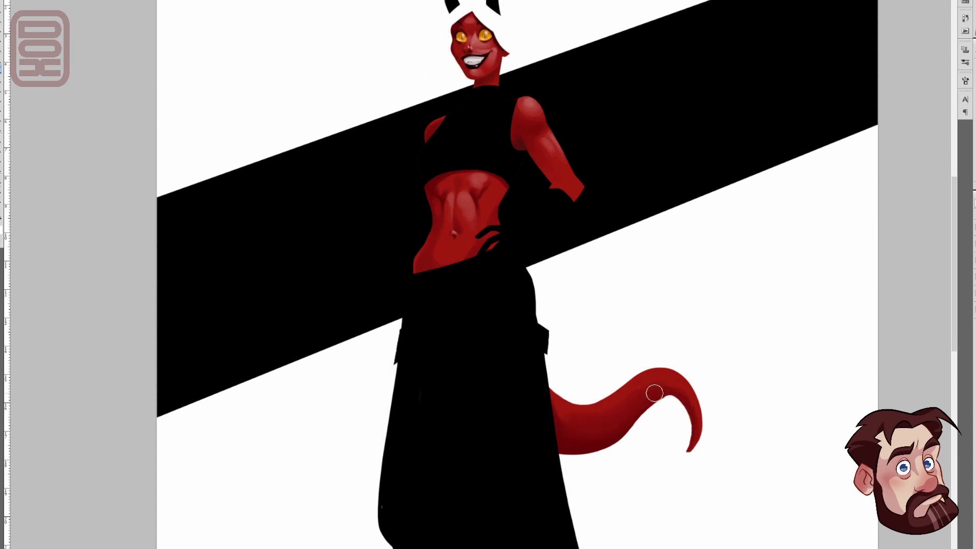
alt+click(474, 41)
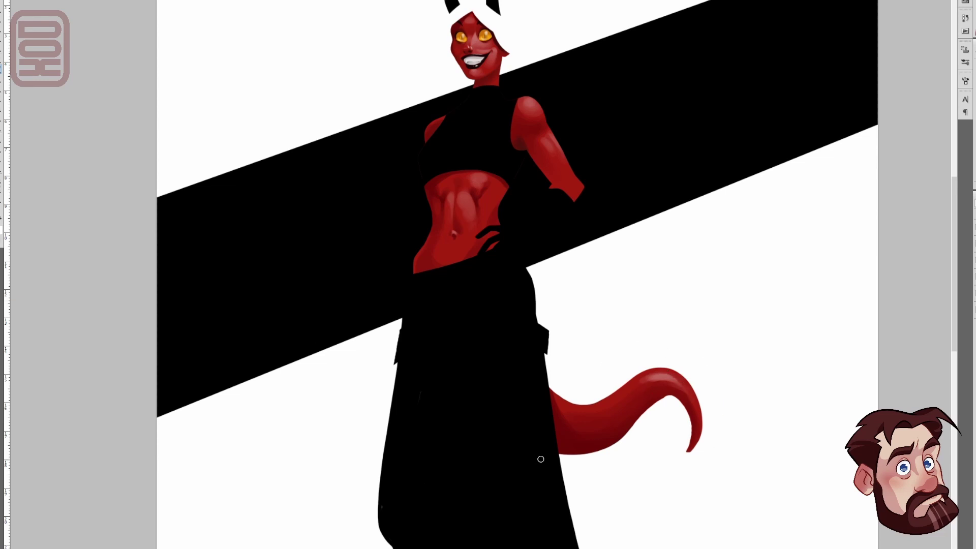
Step: Load the body shape as a selection and paint tapered white streaks above and below both eyes
ctrl+click(975, 260)
scroll(471, 154, up, 3)
scroll(472, 154, up, 4)
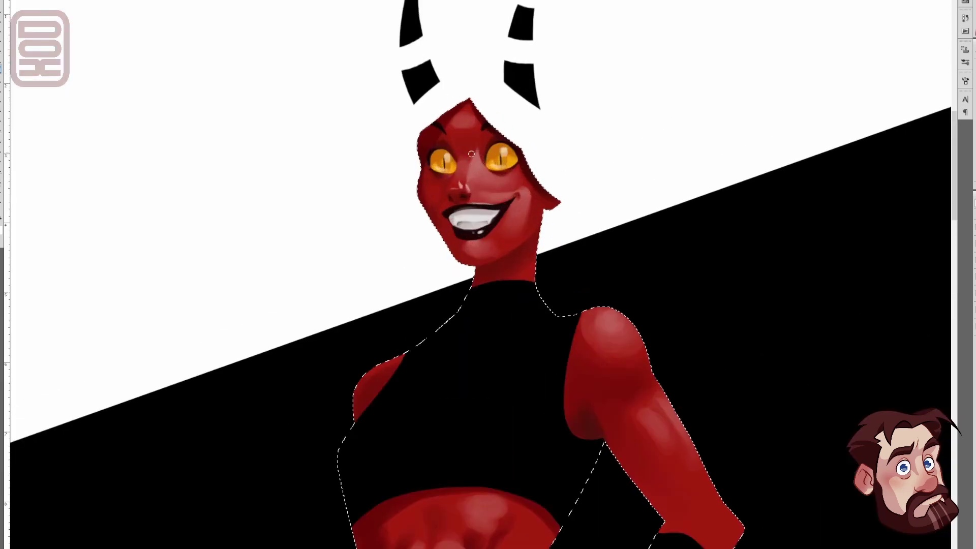
drag(439, 125, 444, 148)
drag(442, 172, 441, 195)
drag(496, 131, 503, 185)
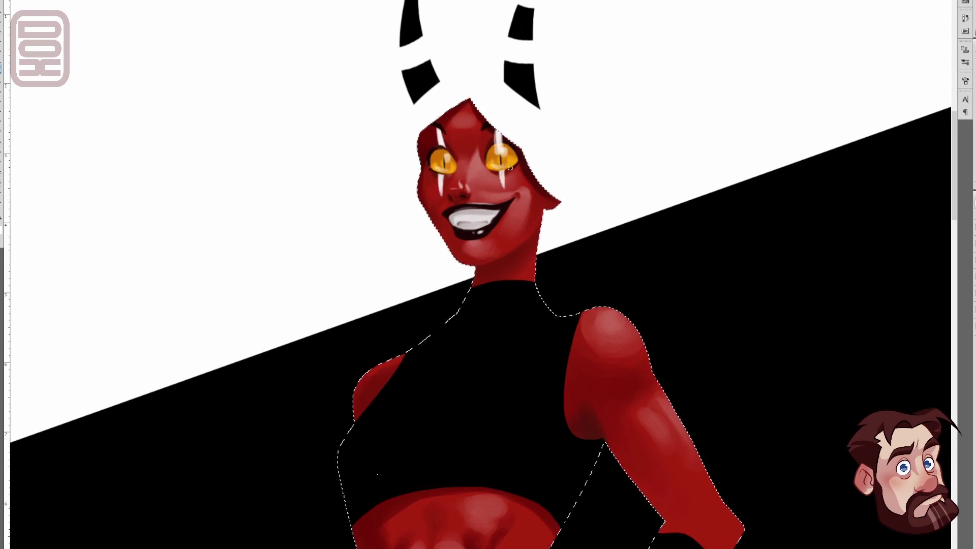
Step: Paint three parallel curved pale stripes across the shoulder beside the crop top
mouse_move(624, 317)
mouse_down()
mouse_move(566, 391)
mouse_move(632, 323)
mouse_up()
key(ctrl+z)
drag(566, 403, 633, 324)
drag(567, 423, 640, 335)
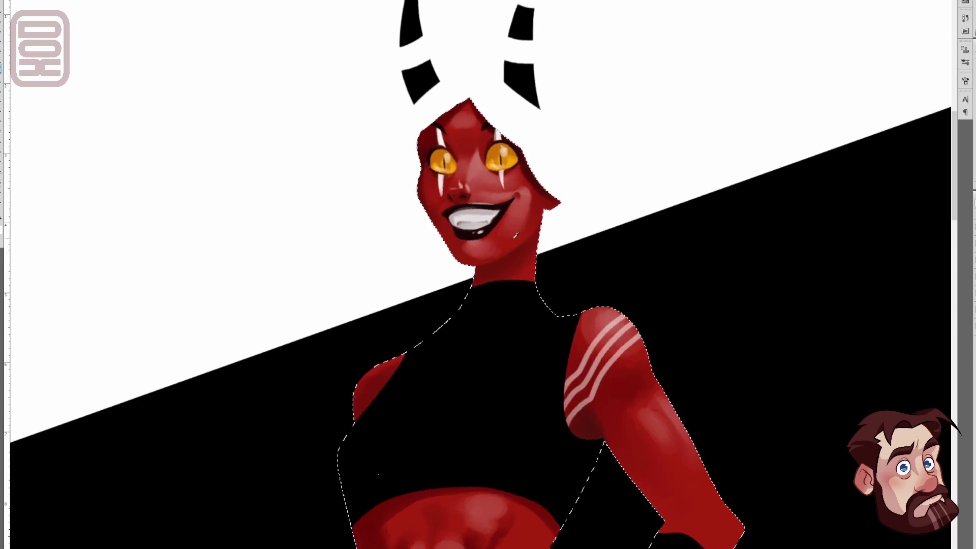
Step: Paint a pale curved marking on each side of the hips, at the waistband and behind the gloved hand
scroll(516, 235, down, 5)
drag(534, 305, 536, 352)
key(ctrl+z)
drag(324, 423, 352, 445)
drag(534, 306, 537, 351)
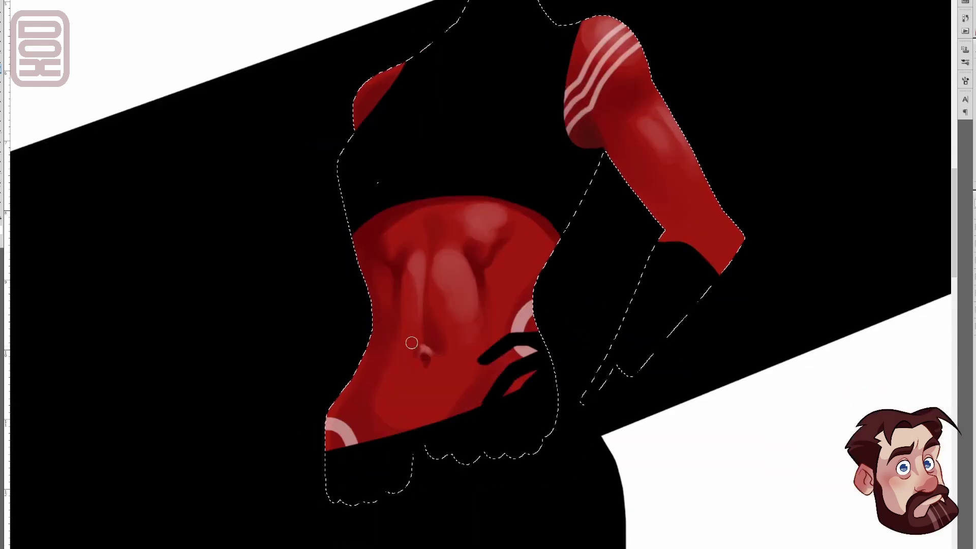
Step: Paint wavy white markings along the tail, at its base and near its tip, and deselect
scroll(435, 277, down, 8)
scroll(756, 279, down, 3)
mouse_move(576, 401)
mouse_down()
mouse_move(601, 414)
mouse_move(661, 399)
mouse_up()
drag(552, 446, 576, 457)
drag(713, 401, 706, 424)
mouse_move(575, 402)
mouse_down()
mouse_move(600, 412)
mouse_move(661, 400)
mouse_up()
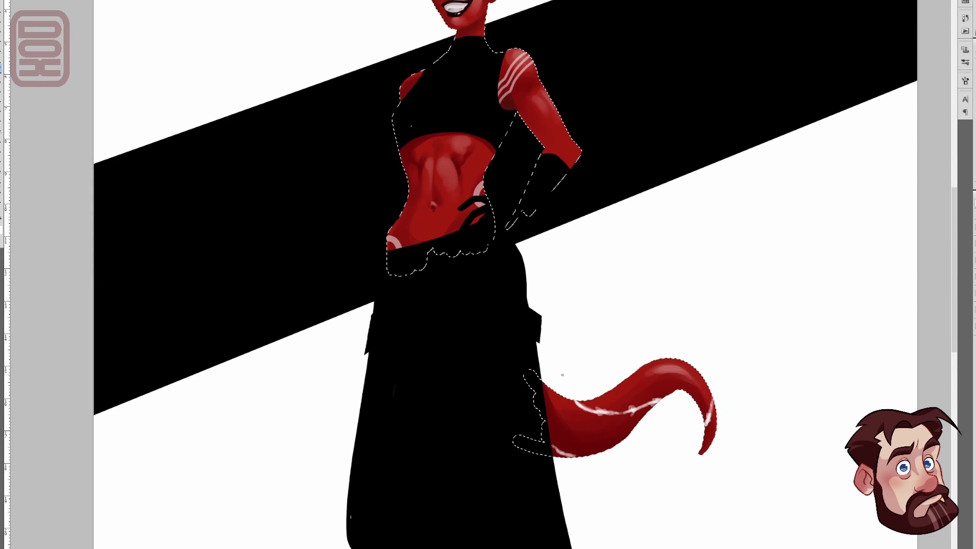
drag(437, 254, 404, 301)
key(ctrl+d)
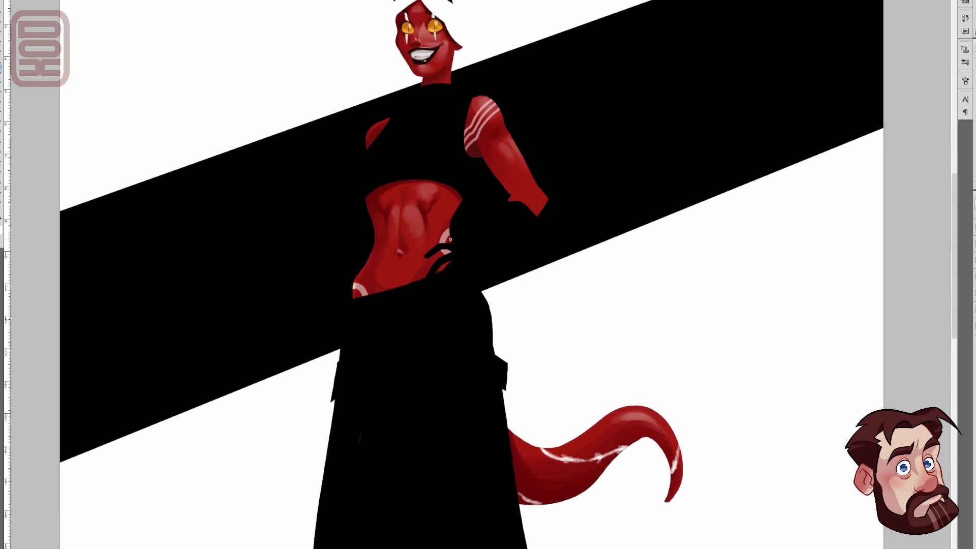
Step: Paint a tilted rectangular white belt buckle with a black centre on the waistband and shade its edges grey
scroll(467, 194, down, 2)
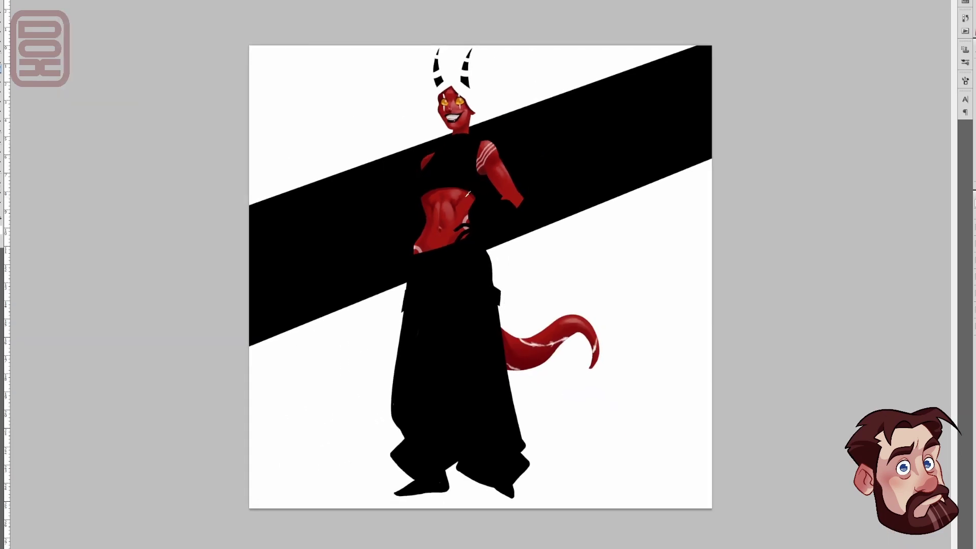
scroll(508, 203, up, 2)
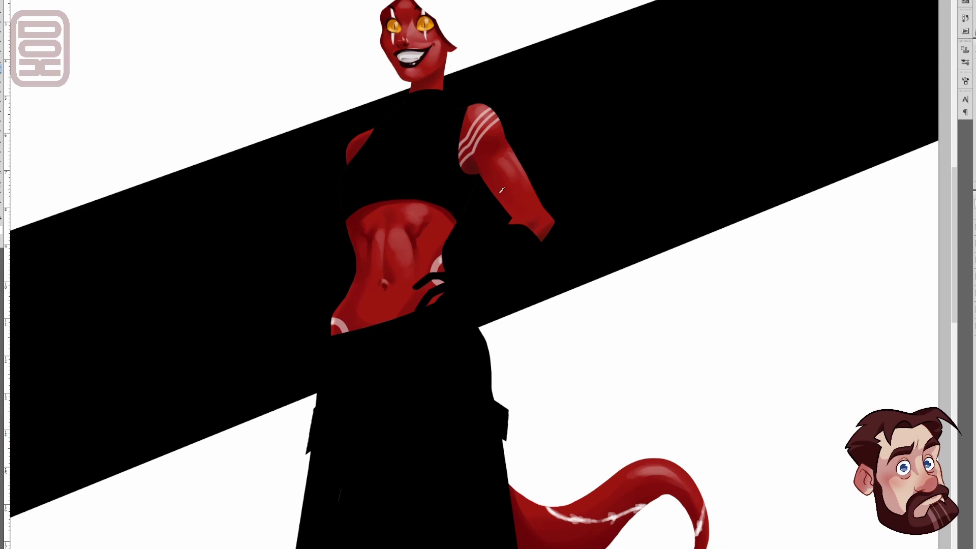
scroll(521, 216, down, 3)
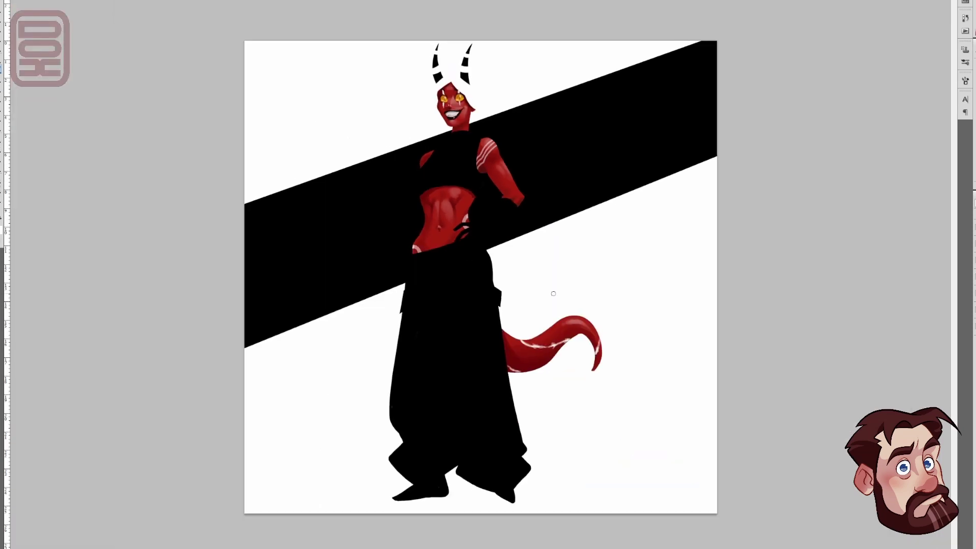
scroll(457, 295, up, 3)
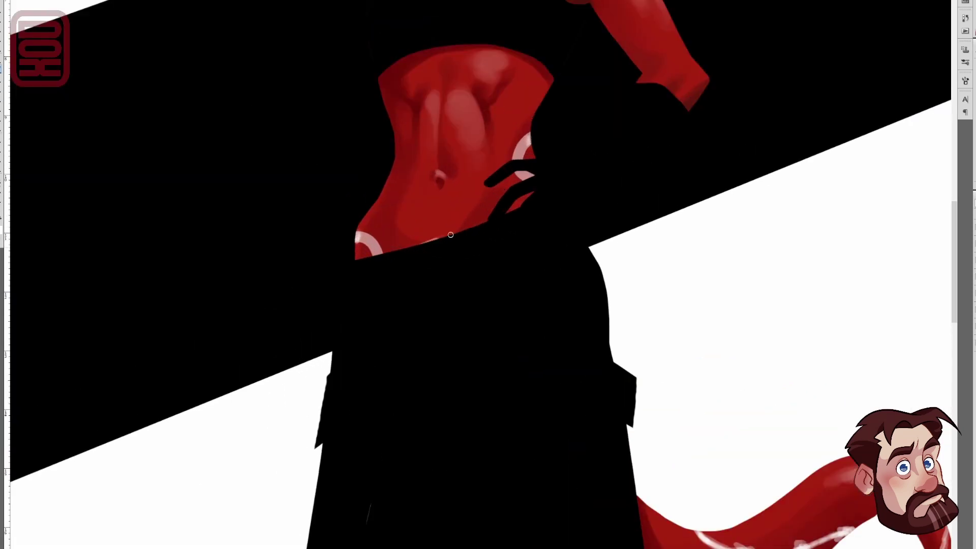
mouse_move(423, 253)
mouse_down()
mouse_move(465, 228)
mouse_move(412, 269)
mouse_move(463, 265)
mouse_move(403, 252)
mouse_move(465, 232)
mouse_up()
drag(422, 275, 463, 236)
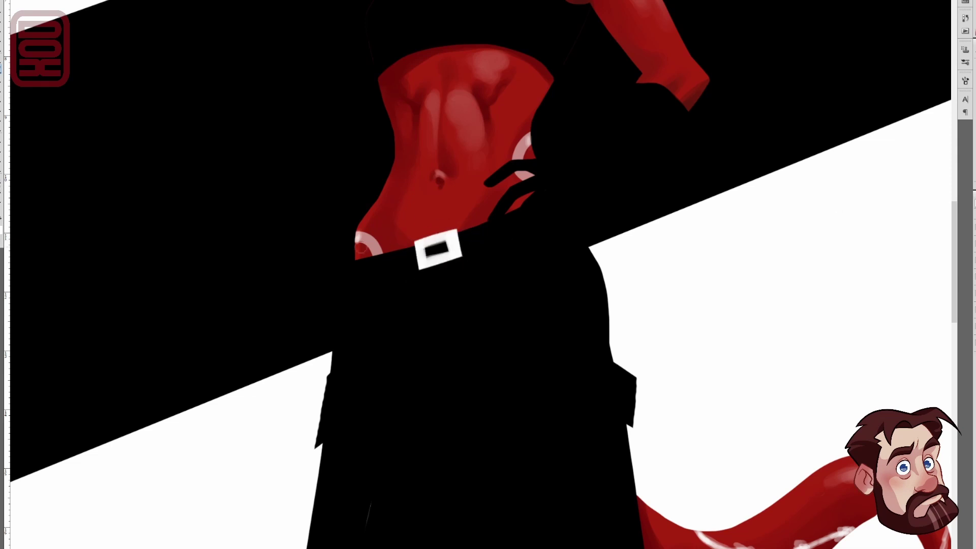
mouse_move(422, 277)
mouse_down()
mouse_move(420, 262)
mouse_move(424, 286)
mouse_up()
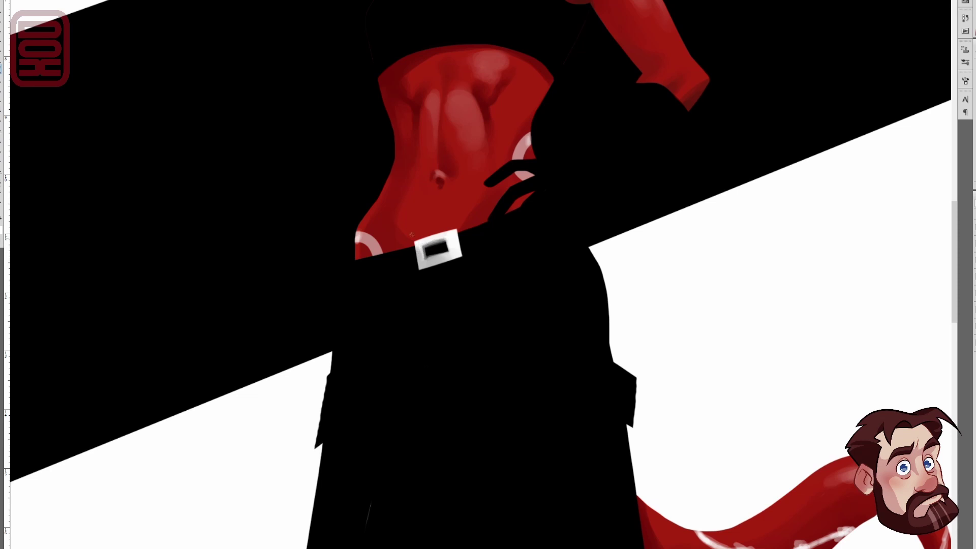
drag(461, 232, 471, 253)
Step: Paint the fingertip of the raised gloved hand in black, projecting above the diagonal band
key(ctrl+0)
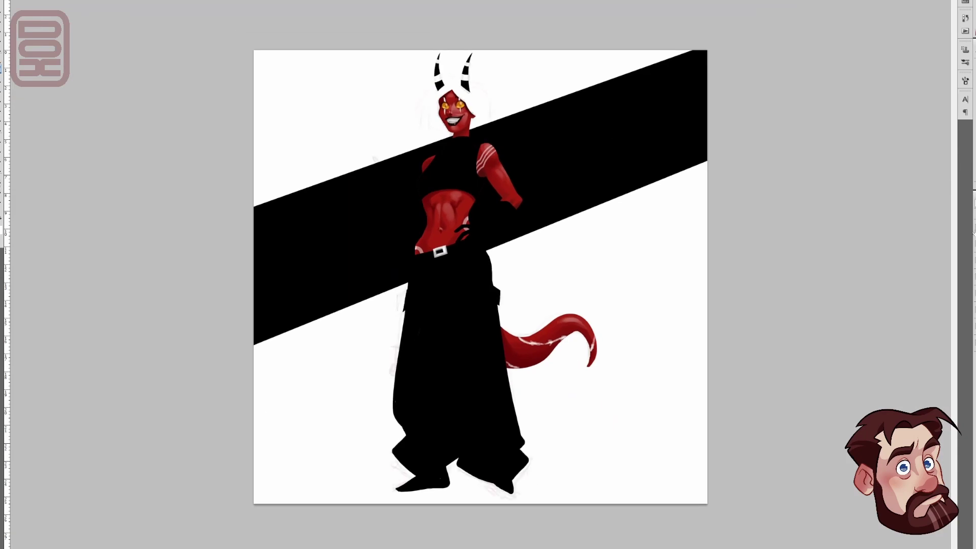
scroll(345, 166, up, 2)
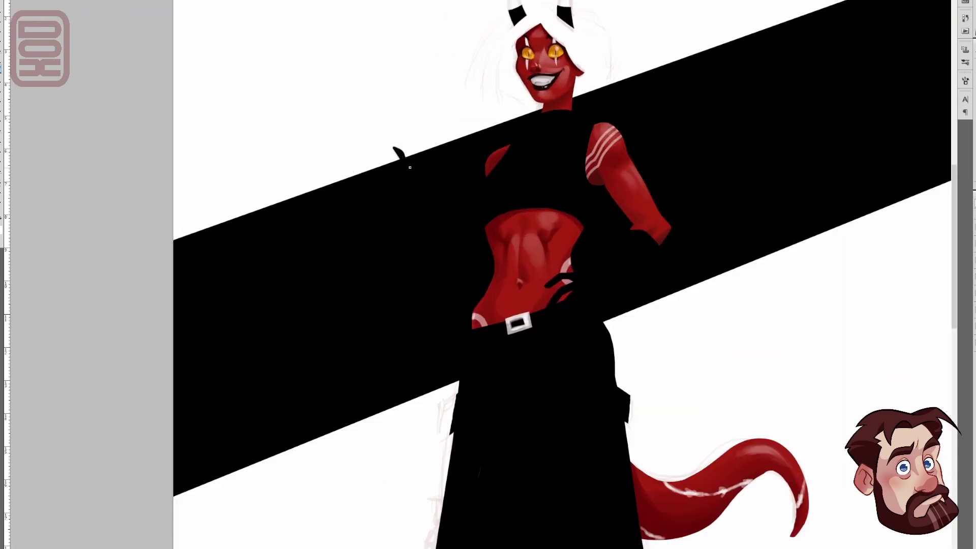
key(ctrl+0)
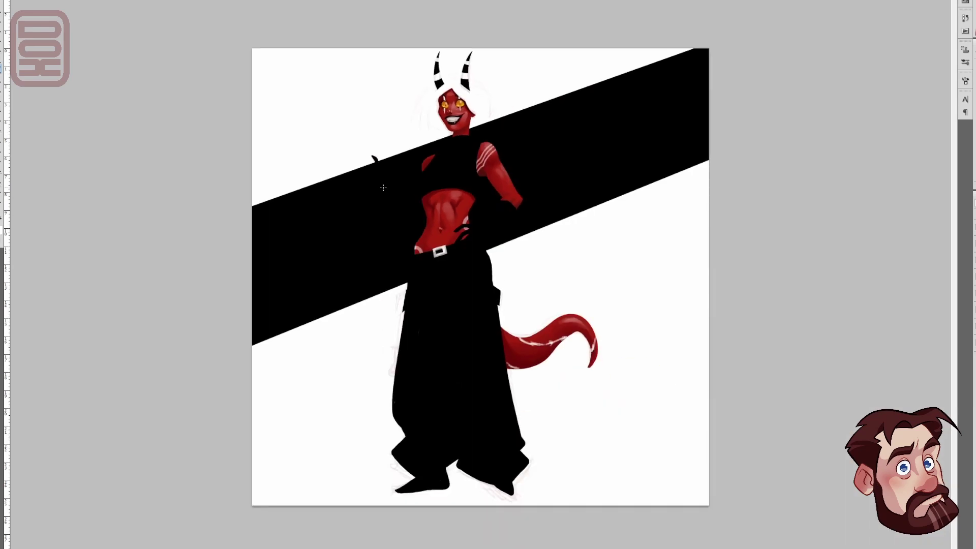
Step: Paint translucent blonde hair masses on both sides of the face, reaching down around the neck
click(975, 310)
click(975, 310)
scroll(420, 196, up, 1)
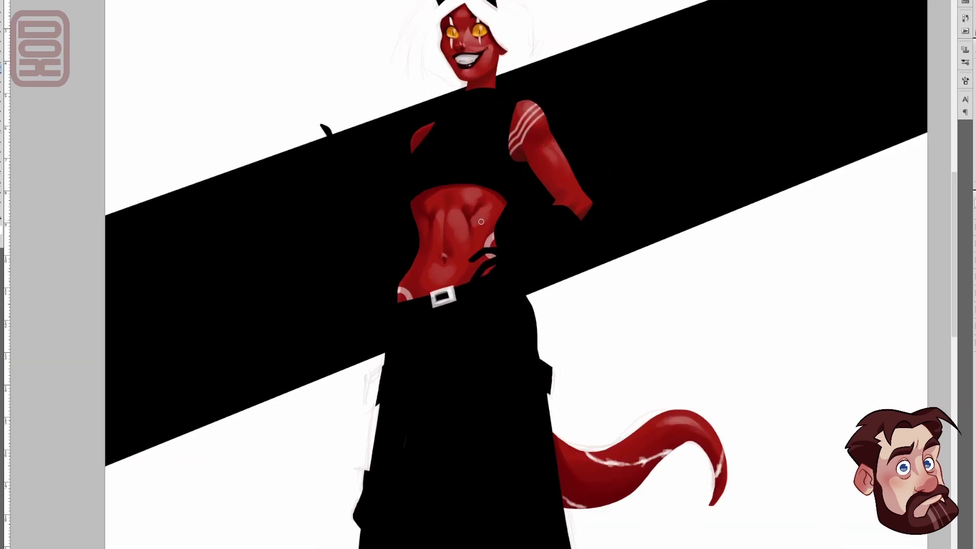
scroll(369, 257, down, 2)
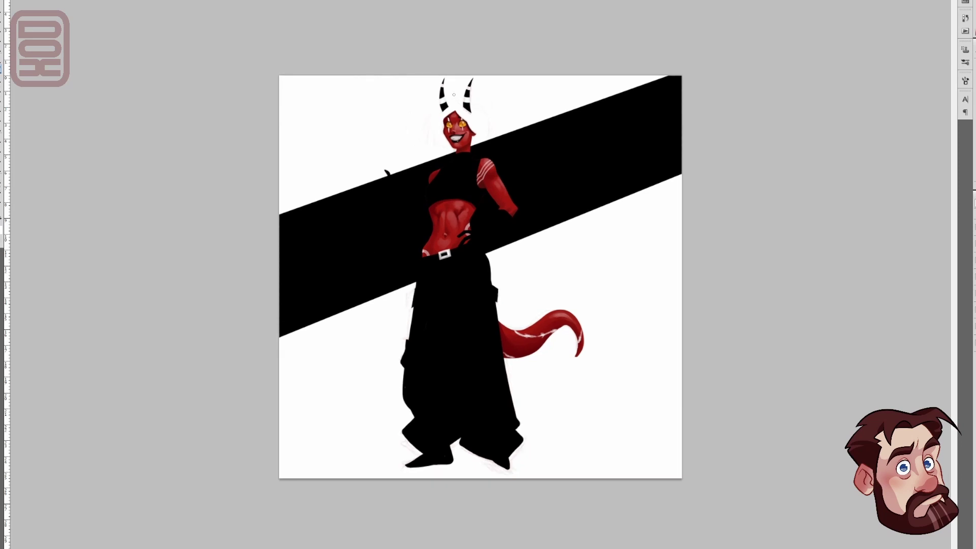
scroll(450, 103, up, 4)
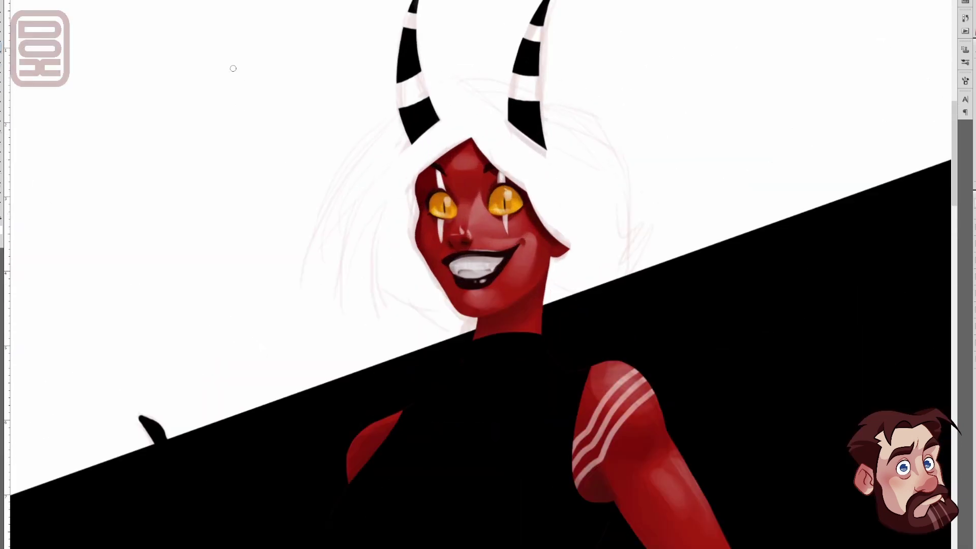
drag(370, 156, 327, 270)
key(ctrl+z)
key(])
key(])
key(])
mouse_move(336, 233)
mouse_down()
mouse_move(331, 248)
mouse_move(376, 257)
mouse_move(402, 235)
mouse_up()
drag(558, 310, 504, 176)
drag(414, 216, 406, 203)
Step: Erase gaps into the hair on the raised-hand side, leaving two separate pointed outer strands
key(e)
drag(304, 241, 298, 297)
drag(363, 190, 318, 275)
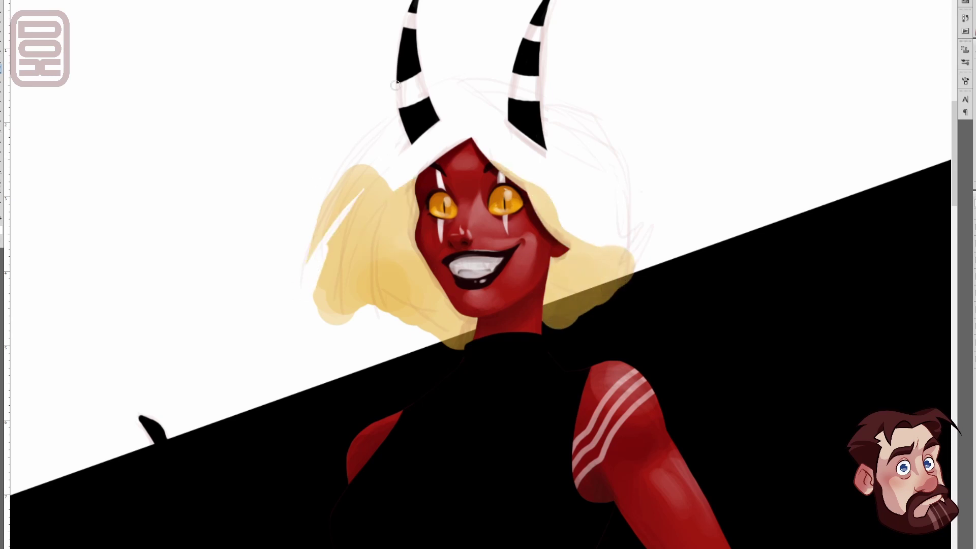
drag(347, 171, 309, 257)
mouse_move(333, 244)
mouse_down()
mouse_move(324, 296)
mouse_move(334, 331)
mouse_move(308, 290)
mouse_move(356, 285)
mouse_move(463, 333)
mouse_up()
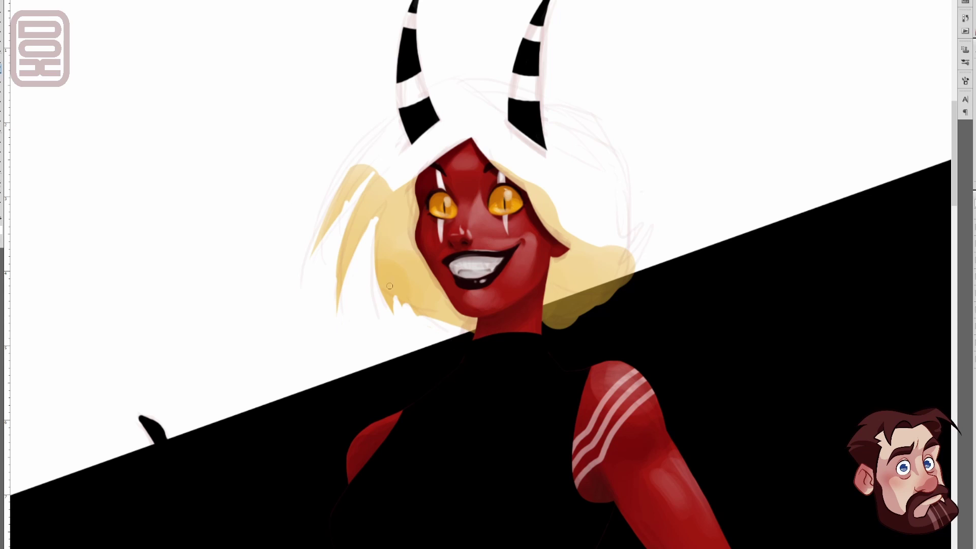
key(ctrl+z)
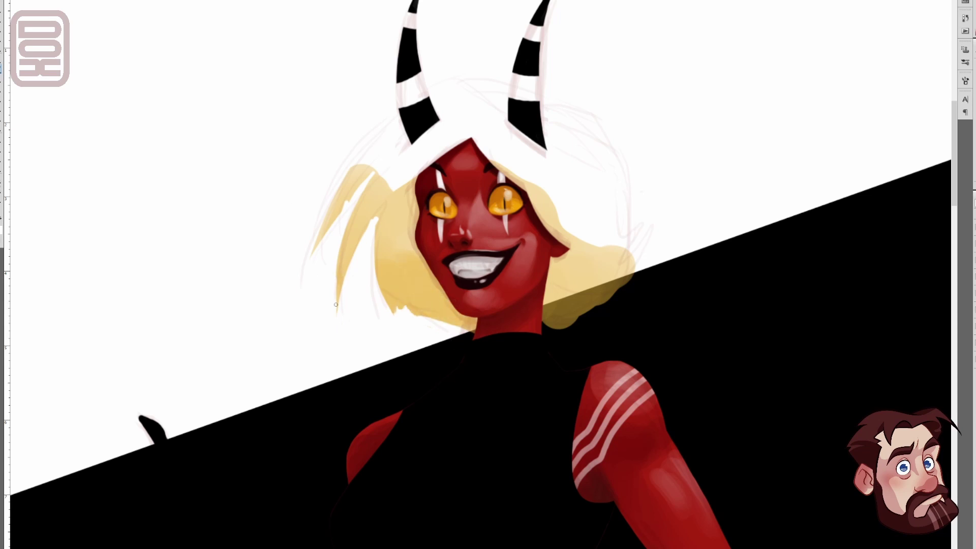
drag(333, 215, 375, 172)
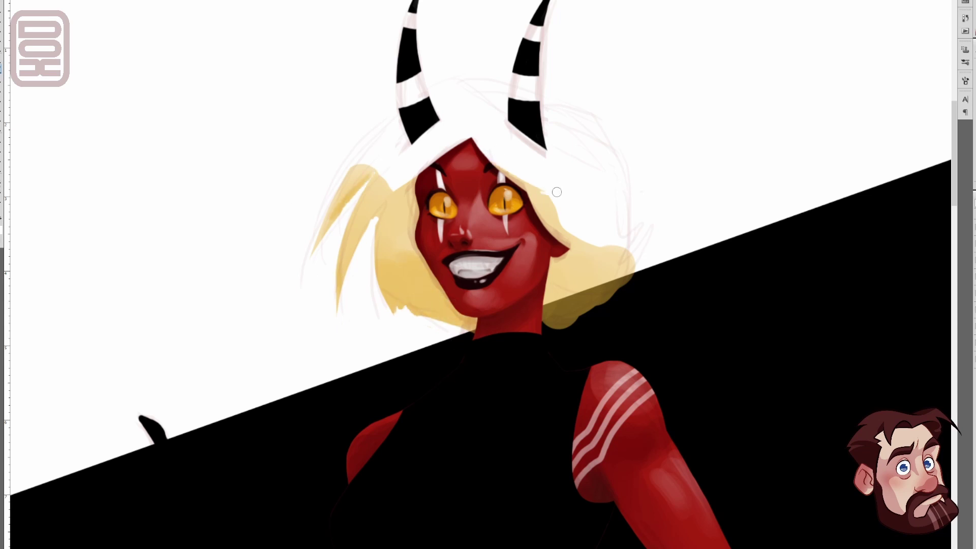
Step: Hide the sketch, make the blonde hair opaque and fill out its shape beside the neck above the striped arm
drag(529, 186, 550, 199)
mouse_move(639, 277)
mouse_down()
mouse_move(612, 303)
mouse_move(550, 329)
mouse_move(623, 263)
mouse_up()
key(ctrl+z)
click(974, 228)
drag(579, 315, 545, 328)
key(])
drag(554, 278, 602, 265)
Step: Paint lighter blonde strokes along the strands on the raised-hand side of the hair to suggest separate locks
mouse_move(424, 182)
mouse_down()
mouse_move(410, 253)
mouse_move(392, 250)
mouse_up()
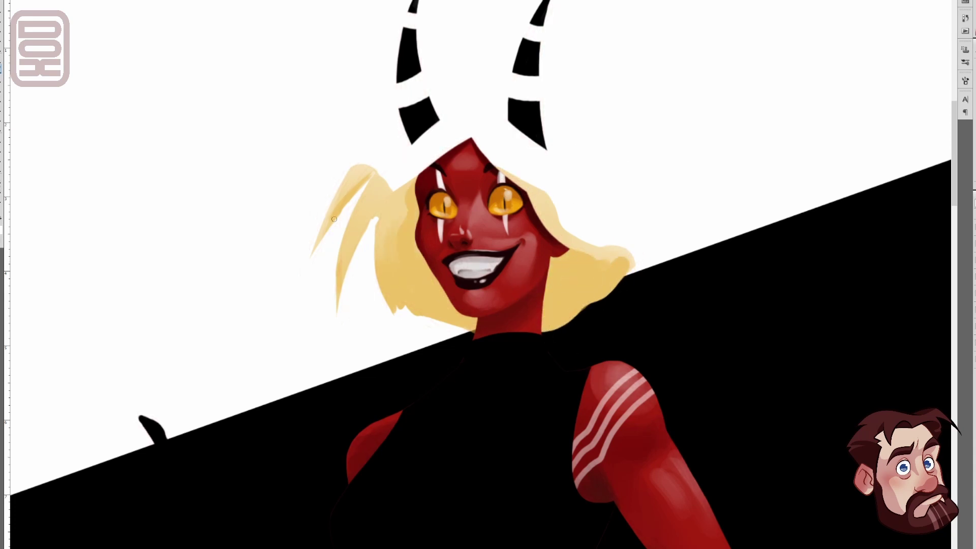
mouse_move(357, 178)
mouse_down()
mouse_move(314, 251)
mouse_move(300, 251)
mouse_up()
key(e)
key(b)
drag(378, 207, 350, 249)
drag(381, 215, 385, 266)
alt+click(411, 192)
drag(412, 184, 357, 236)
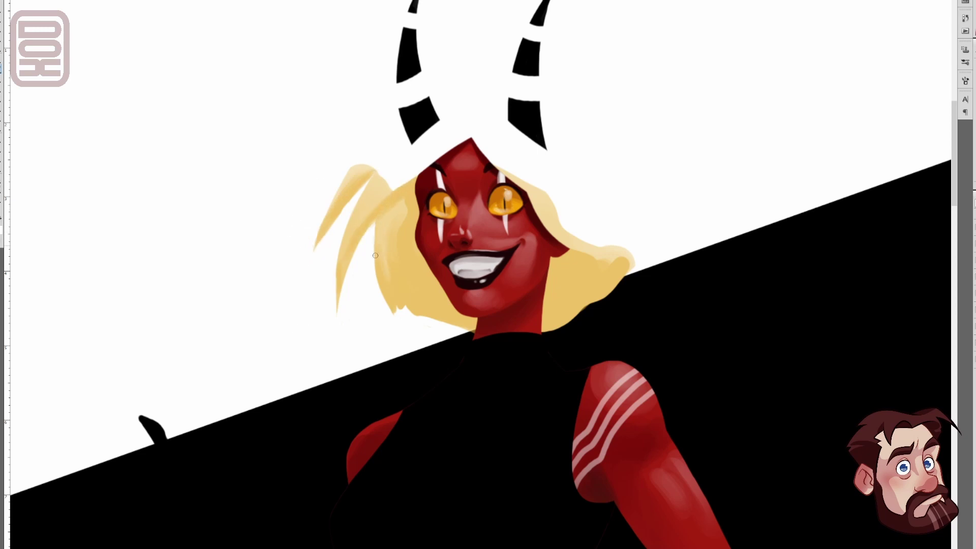
Step: Thin the outer strands with white and taper the opposite hair tip above the black band to a point
key(bracketright)
key(bracketright)
key(bracketright)
alt+click(337, 129)
mouse_move(385, 175)
mouse_down()
mouse_move(351, 223)
mouse_move(330, 230)
mouse_up()
mouse_move(381, 185)
mouse_down()
mouse_move(346, 254)
mouse_move(382, 184)
mouse_up()
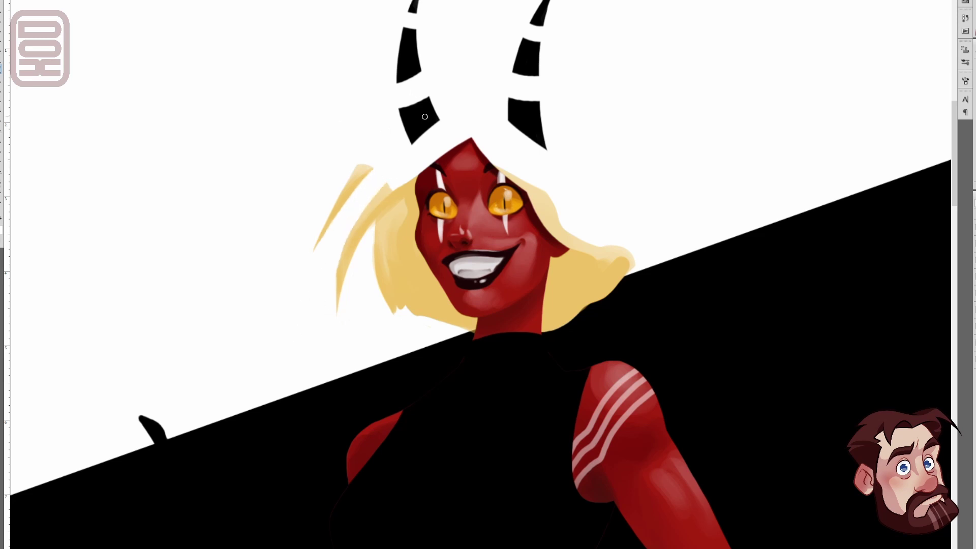
drag(642, 247, 630, 263)
drag(399, 150, 420, 130)
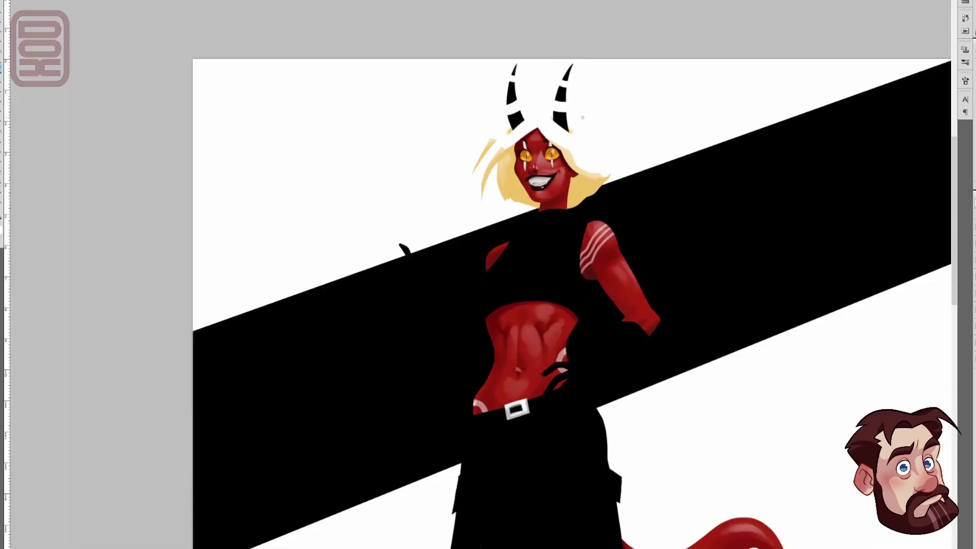
Step: Desaturate the blonde hair to a pale cream with a Hue/Saturation adjustment
key(ctrl+minus)
key(ctrl+minus)
key(ctrl+minus)
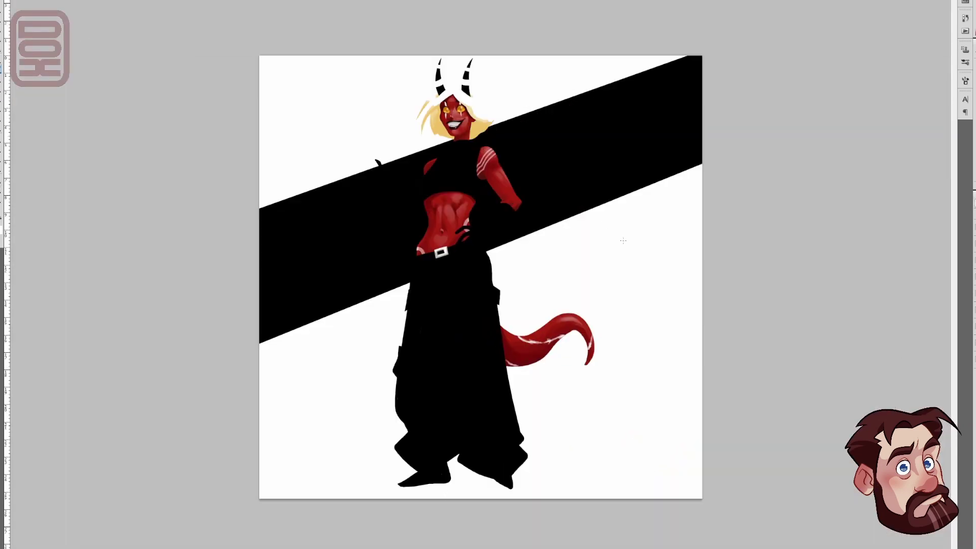
key(ctrl+u)
Step: Add the white title "ASHA", enlarged and rotated along the black band, with AS and HA on either side of the figure
click(344, 351)
text(ASHA)
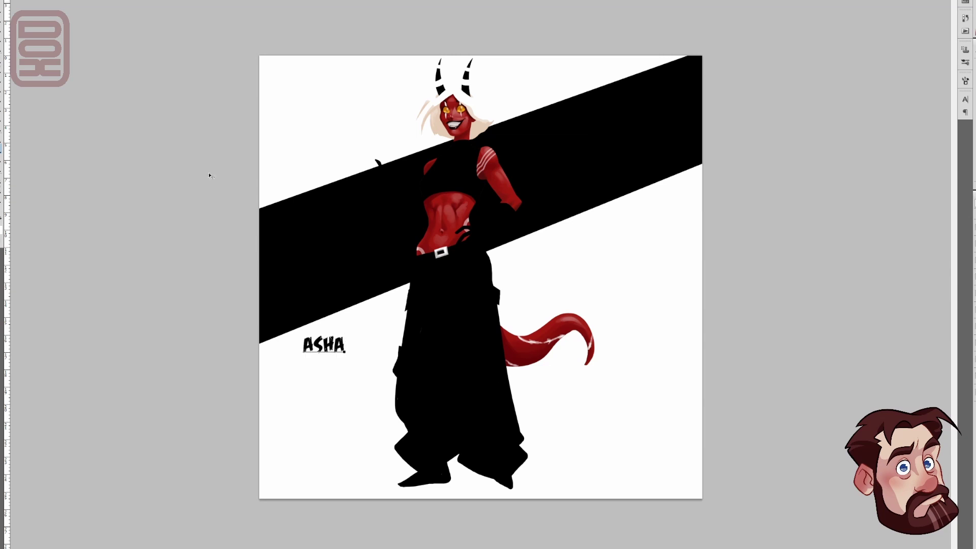
key(ctrl+a)
drag(324, 345, 418, 153)
key(ctrl+t)
drag(453, 224, 520, 223)
mouse_move(399, 217)
mouse_down()
mouse_move(615, 140)
mouse_move(396, 222)
mouse_up()
key(ctrl+Return)
click(398, 222)
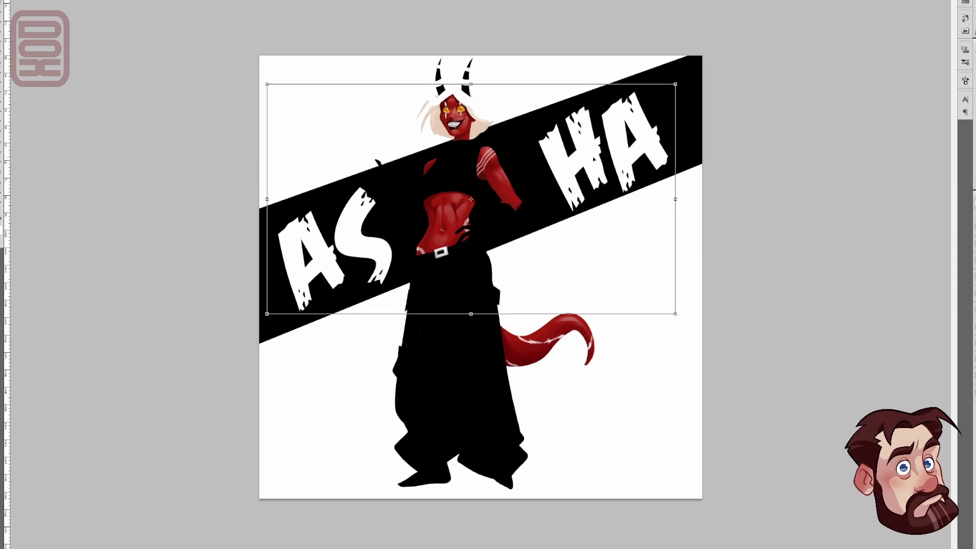
Step: Slant and narrow the ASHA title to fit the diagonal band, and set its opacity to 50%
drag(426, 307, 424, 302)
key(ctrl+t)
drag(470, 69, 492, 69)
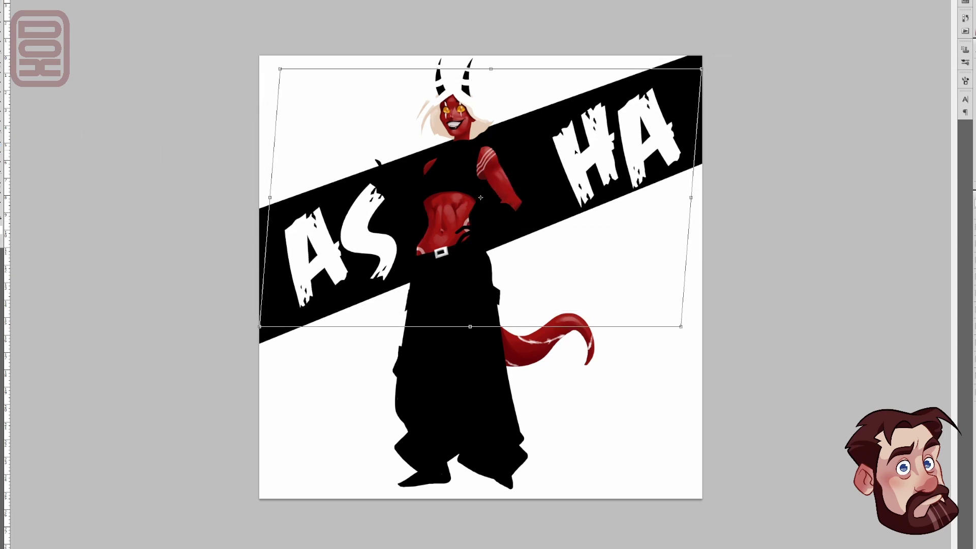
key(Return)
key(ctrl+t)
drag(692, 197, 665, 197)
drag(669, 332, 672, 327)
key(Return)
key(ctrl+t)
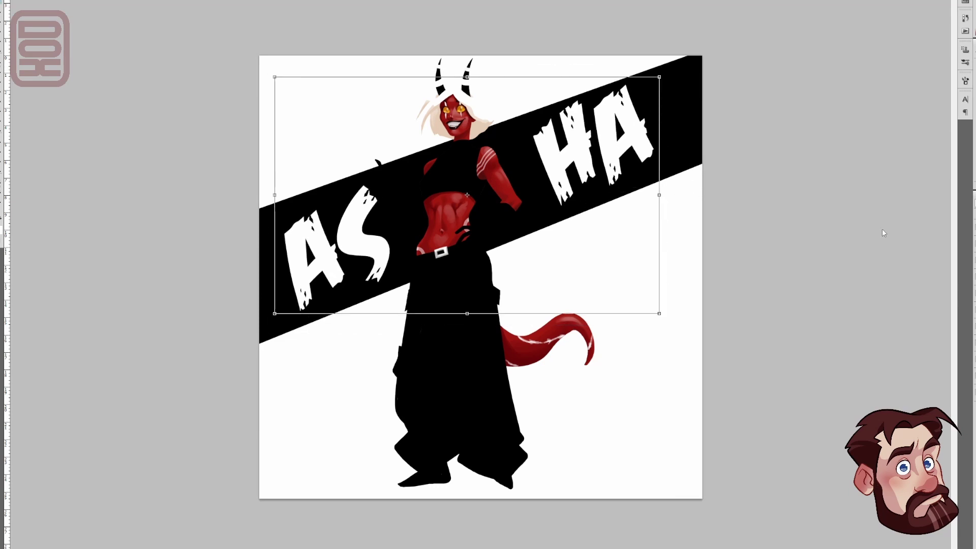
key(5)
key(Return)
Step: Blend a blurred copy of the figure over the original to brighten and intensify its reds
key(ctrl+t)
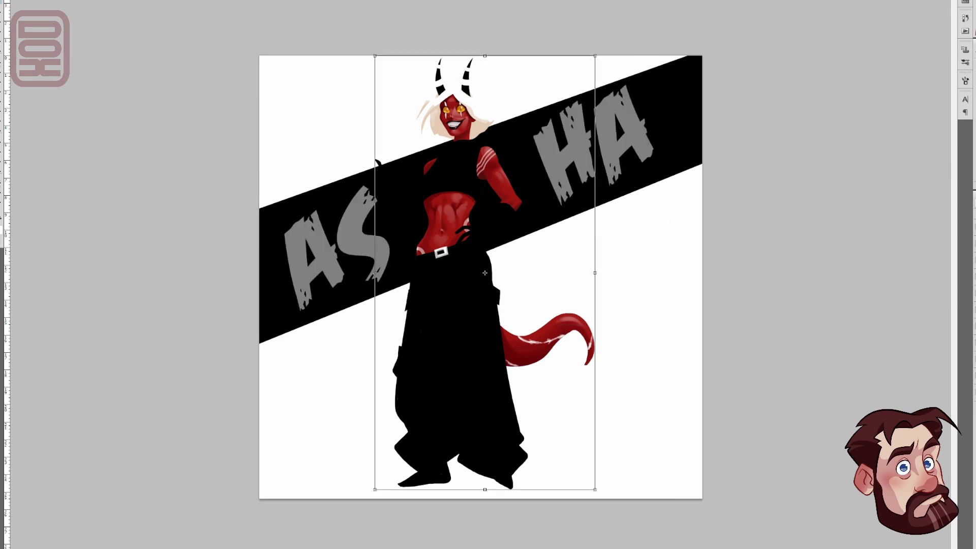
key(Return)
key(ctrl+t)
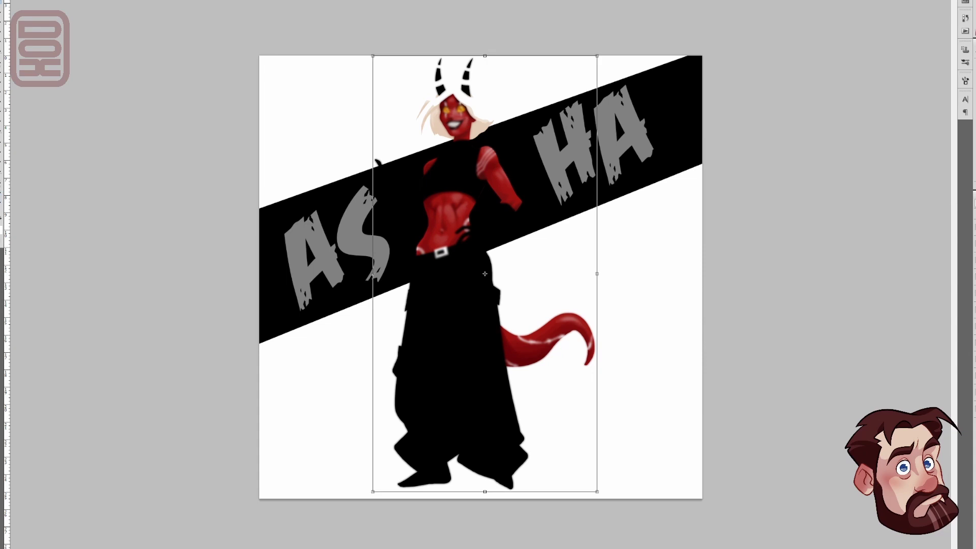
key(Return)
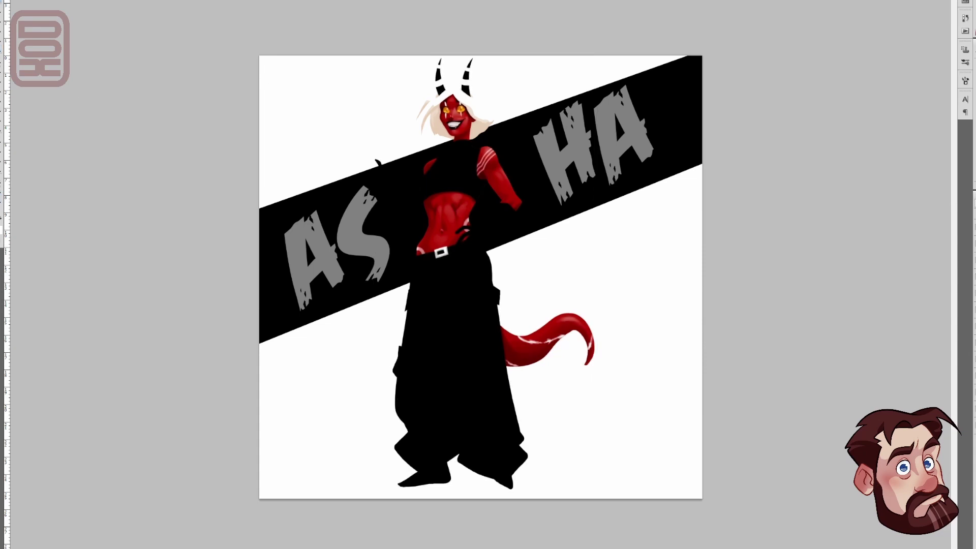
Step: Fill a full-canvas layer with dark red and blend it over the picture as a faint grain texture
key(alt+BackSpace)
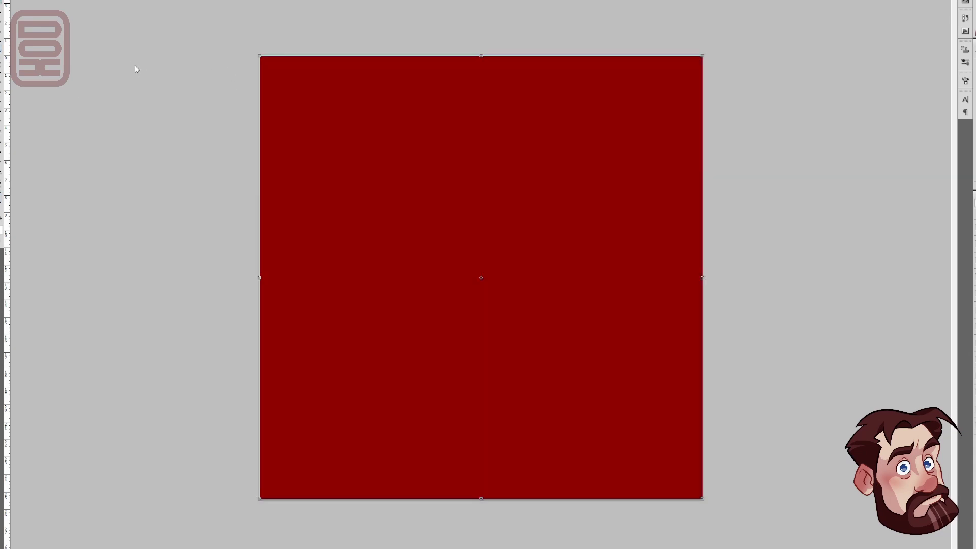
key(ctrl+alt+g)
key(ctrl+t)
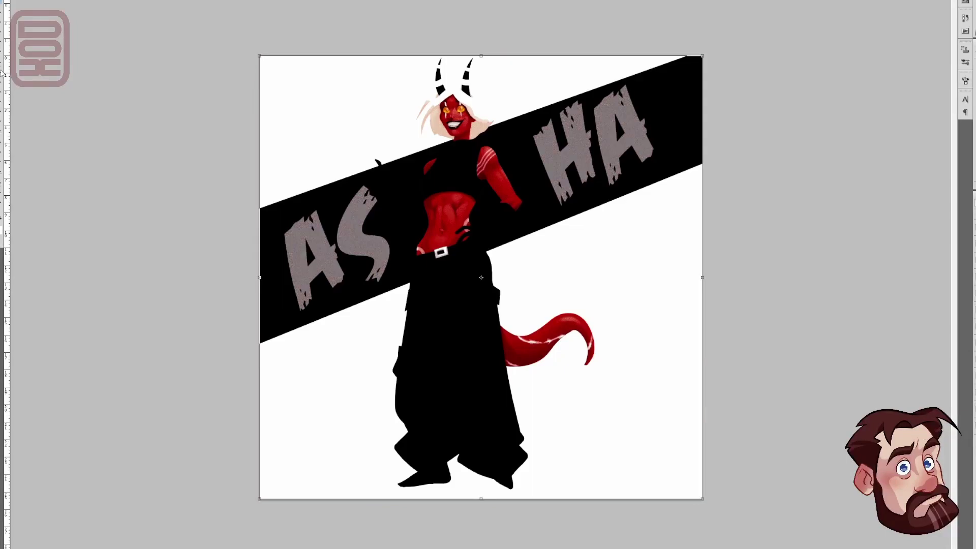
Step: Crop the canvas to a narrower, taller portrait format, centred on the figure with extra space above and below
click(2, 40)
drag(251, 47, 706, 523)
drag(702, 277, 678, 278)
drag(468, 56, 468, 28)
key(Return)
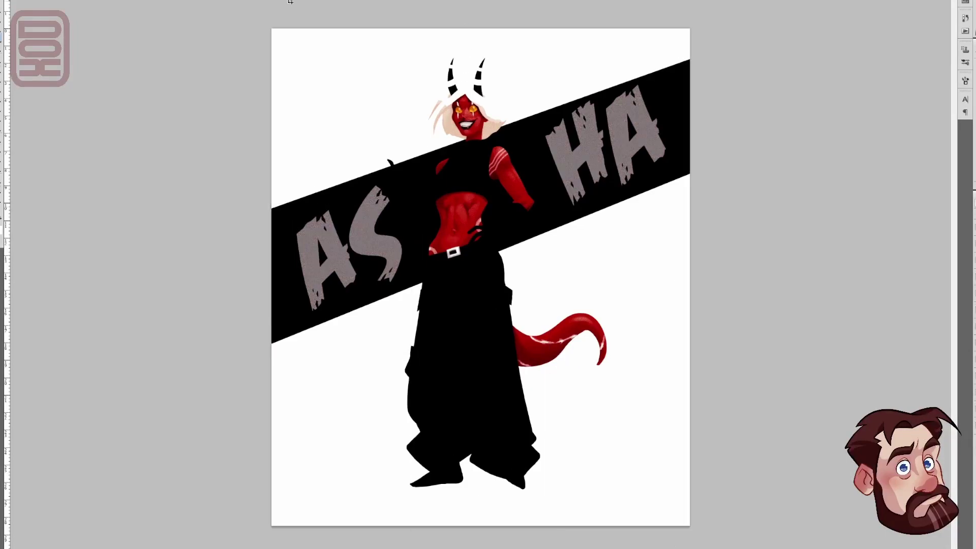
drag(263, 17, 814, 526)
drag(689, 277, 677, 275)
key(Return)
Step: Stretch the grain texture to the full canvas height and fill the background with white
click(975, 407)
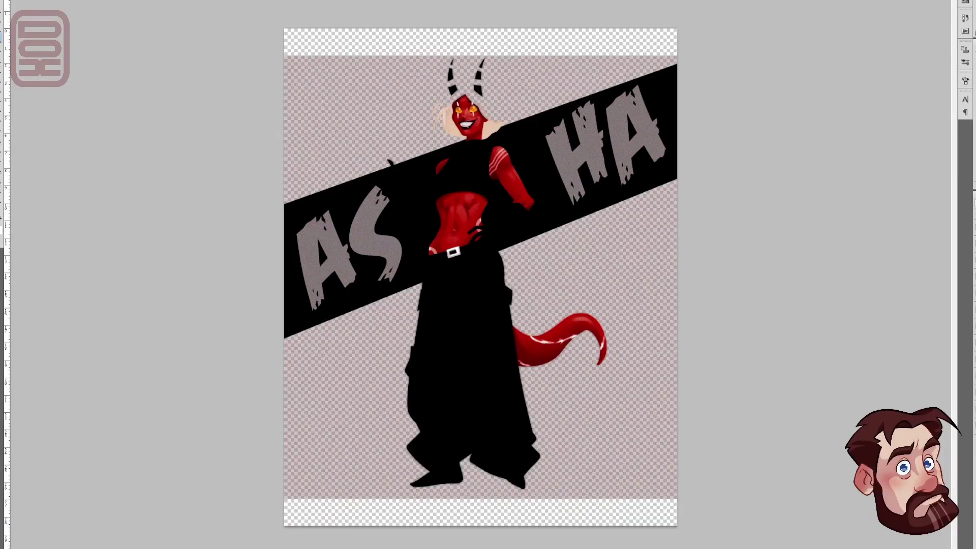
click(975, 407)
click(975, 406)
key(ctrl+t)
drag(480, 56, 480, 29)
key(Return)
key(b)
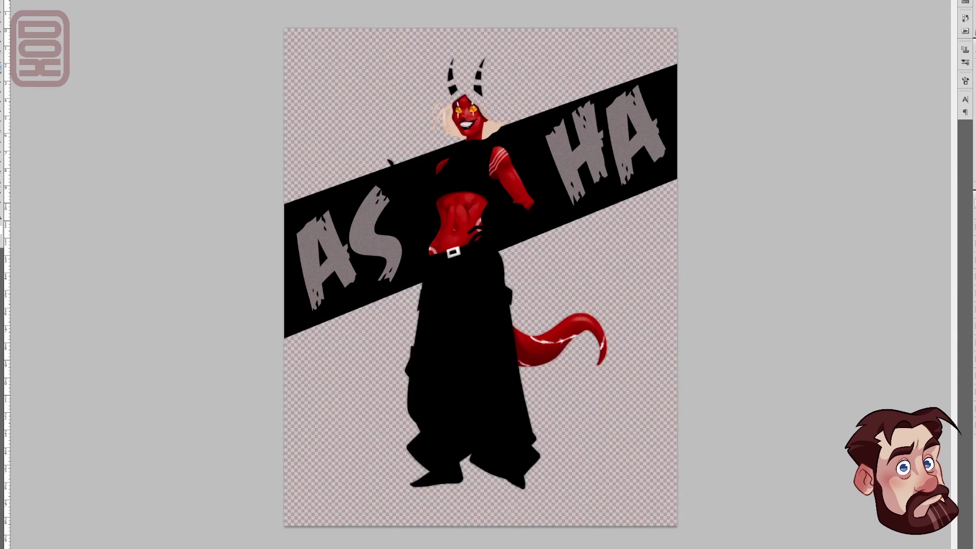
key(ctrl+BackSpace)
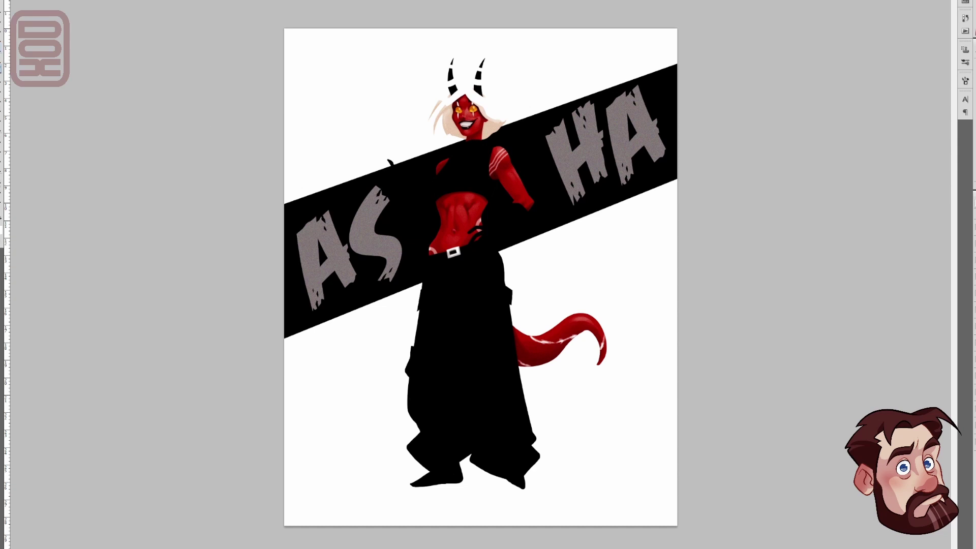
Step: Paint a grey ground shadow beneath the feet and blur it to soften its edges
drag(431, 484, 552, 481)
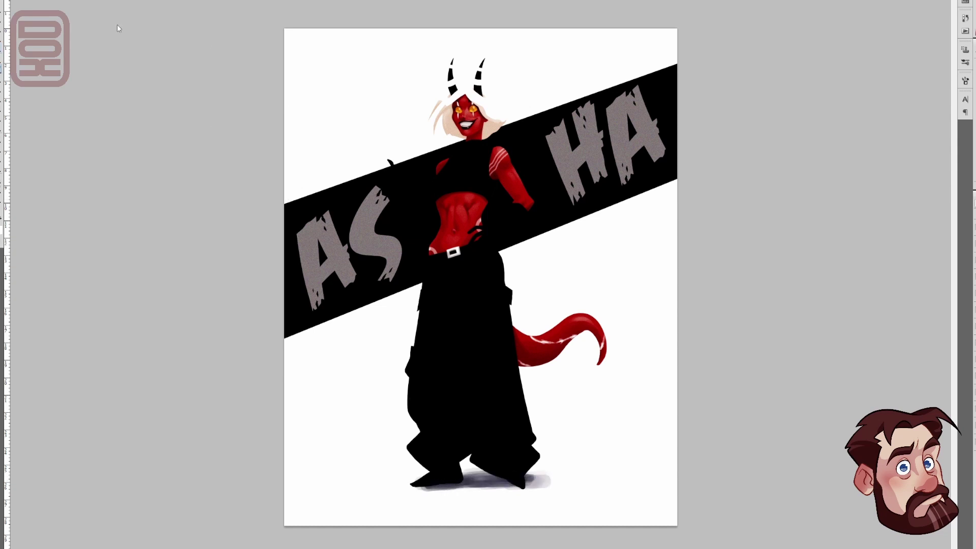
key(ctrl+f)
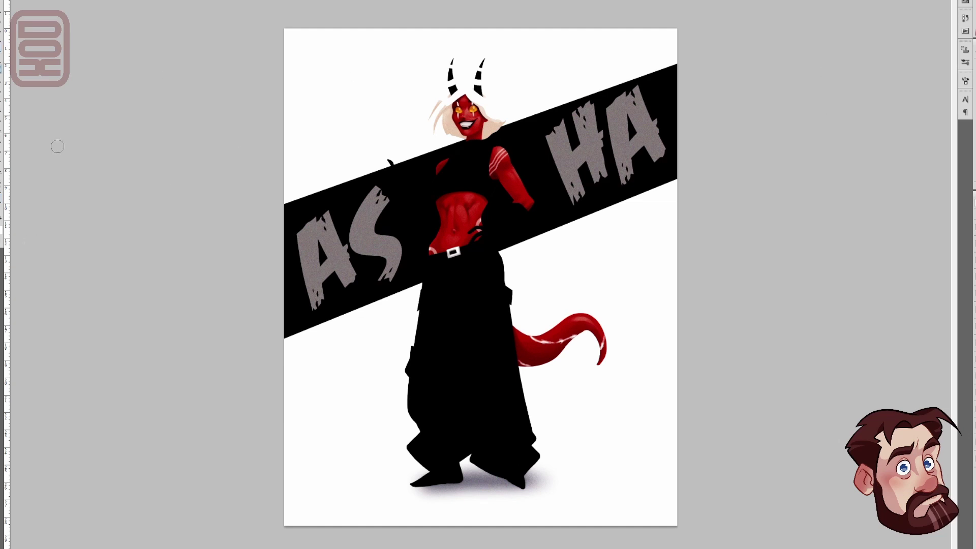
Step: Stamp the artist's signature and website address in small dark lettering beside the foot on the tail side
click(965, 62)
key(bracketleft)
key(bracketleft)
key(bracketleft)
key(bracketleft)
key(bracketleft)
key(bracketleft)
key(bracketleft)
key(bracketleft)
click(555, 477)
key(ctrl+plus)
key(ctrl+plus)
key(ctrl+plus)
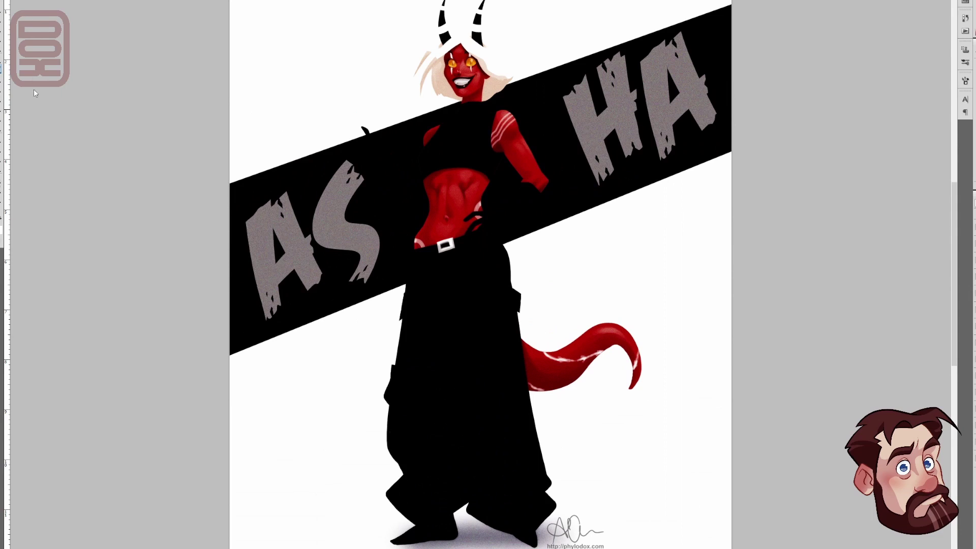